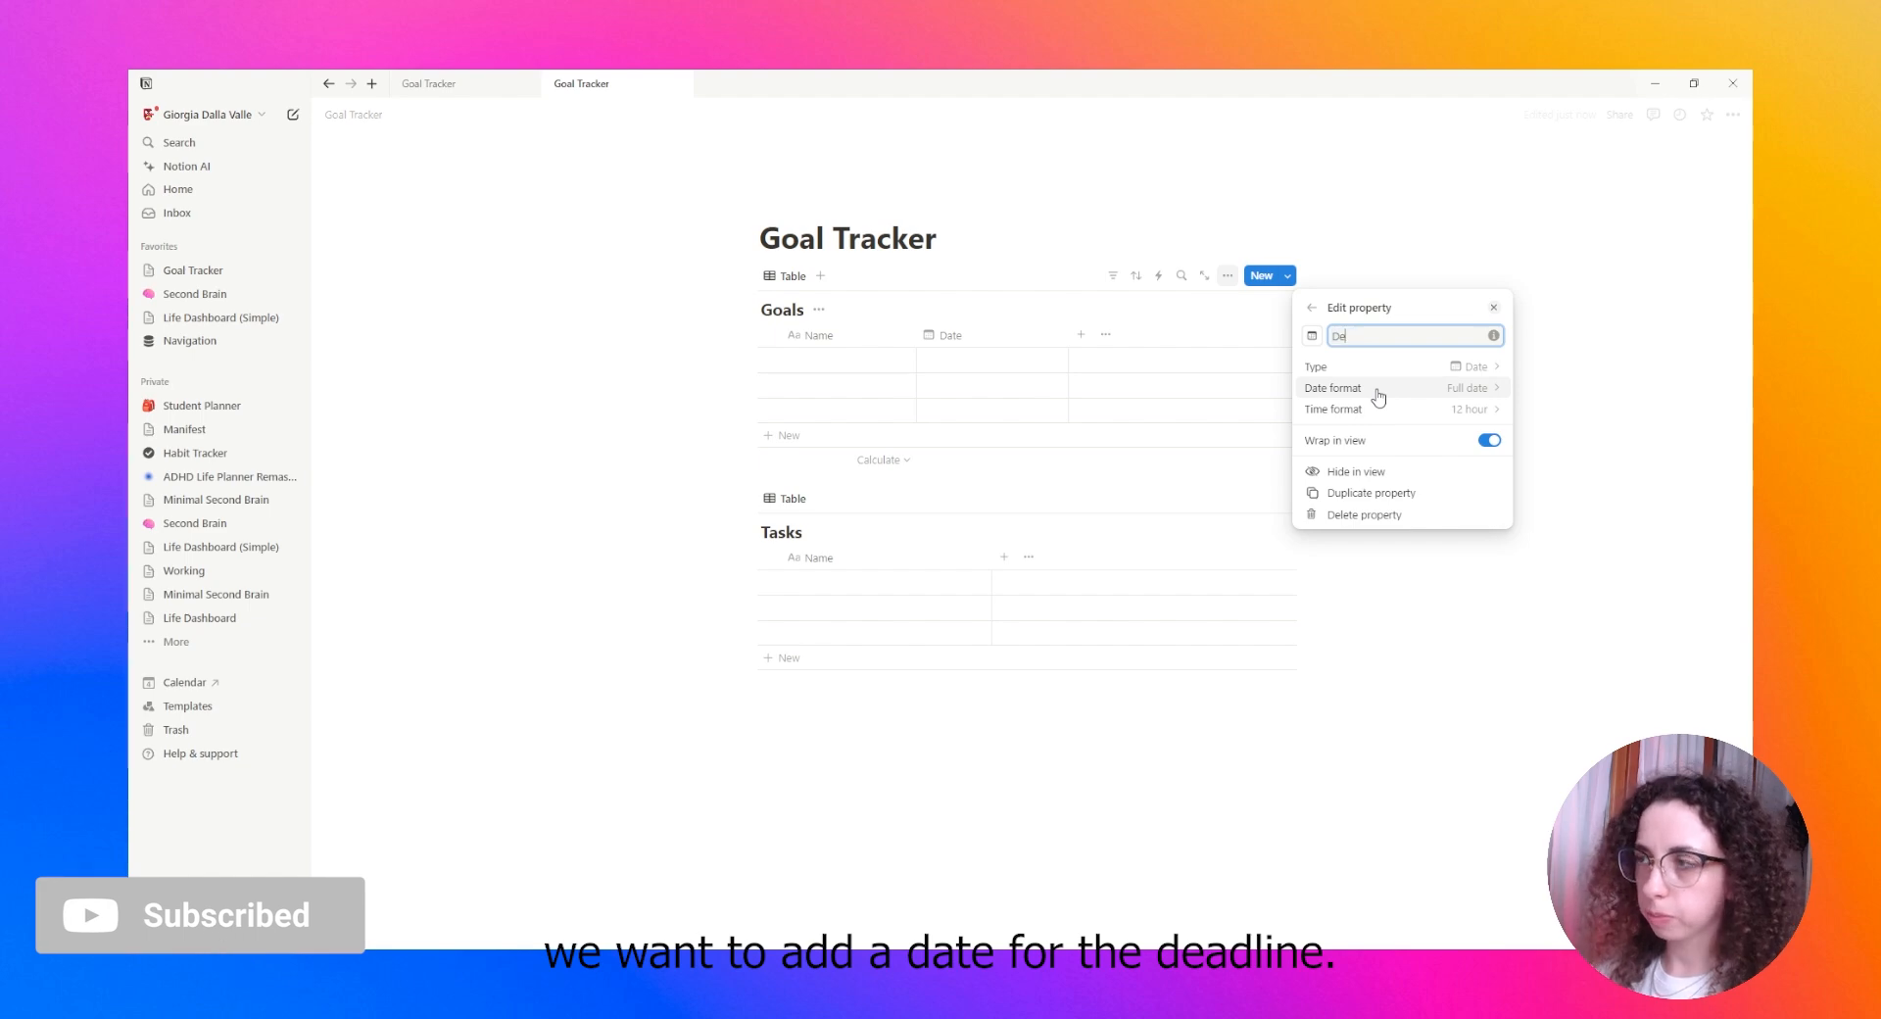
Name the date property of the Goals table Deadline and narrow its column
type("Deadline")
left_click(1356, 219)
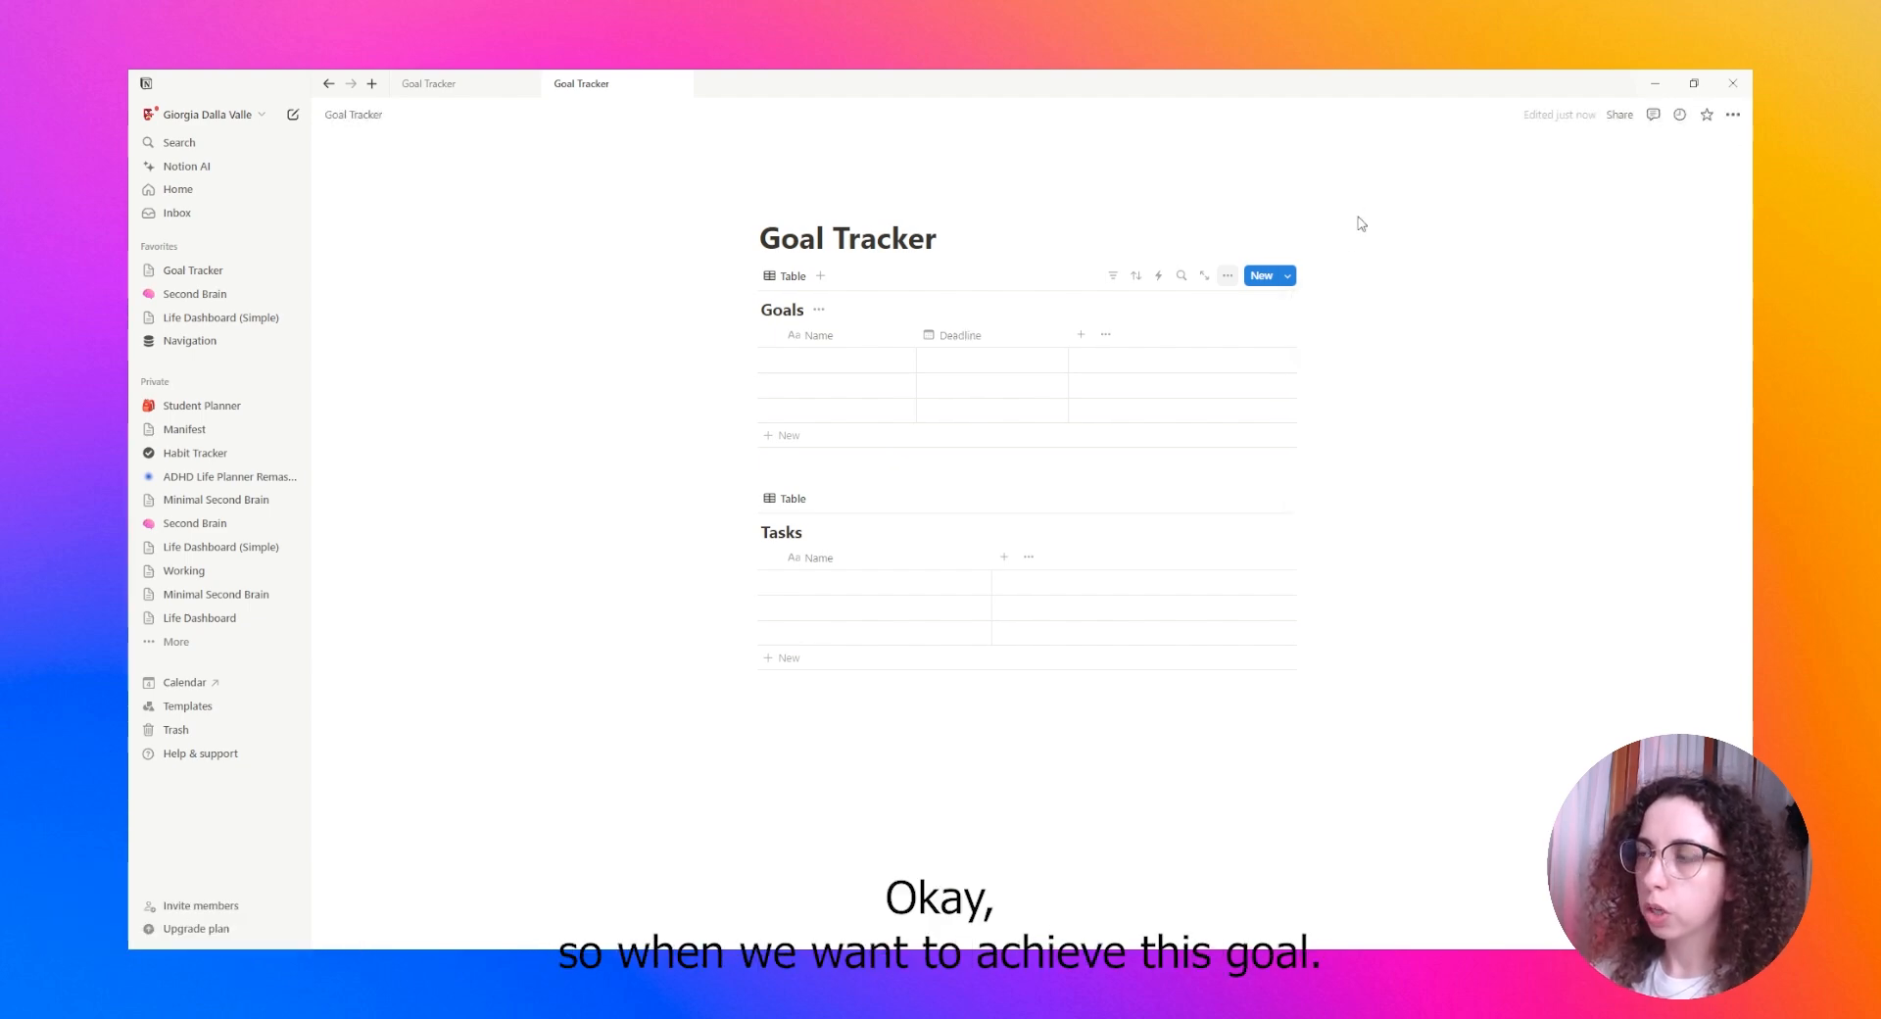
left_click_drag(1067, 335, 1021, 335)
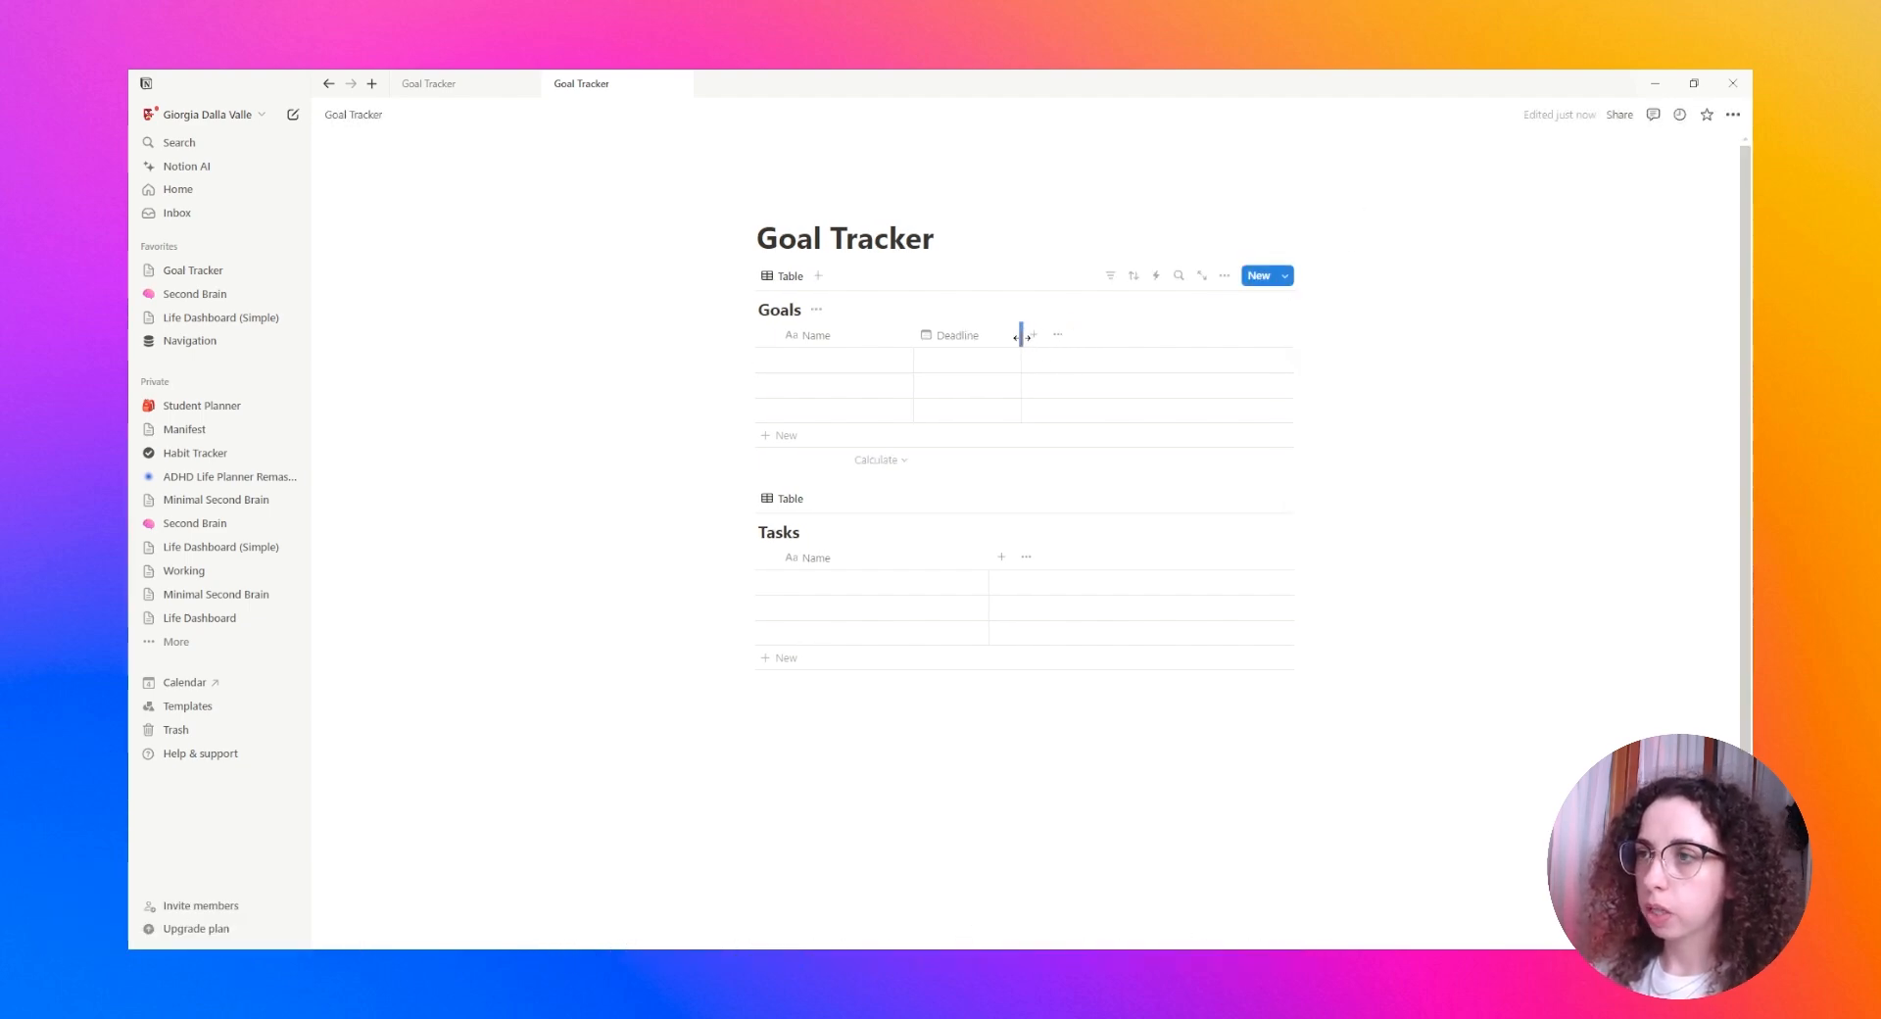
Add a Select property named Quarter to the Goals table
left_click(1033, 334)
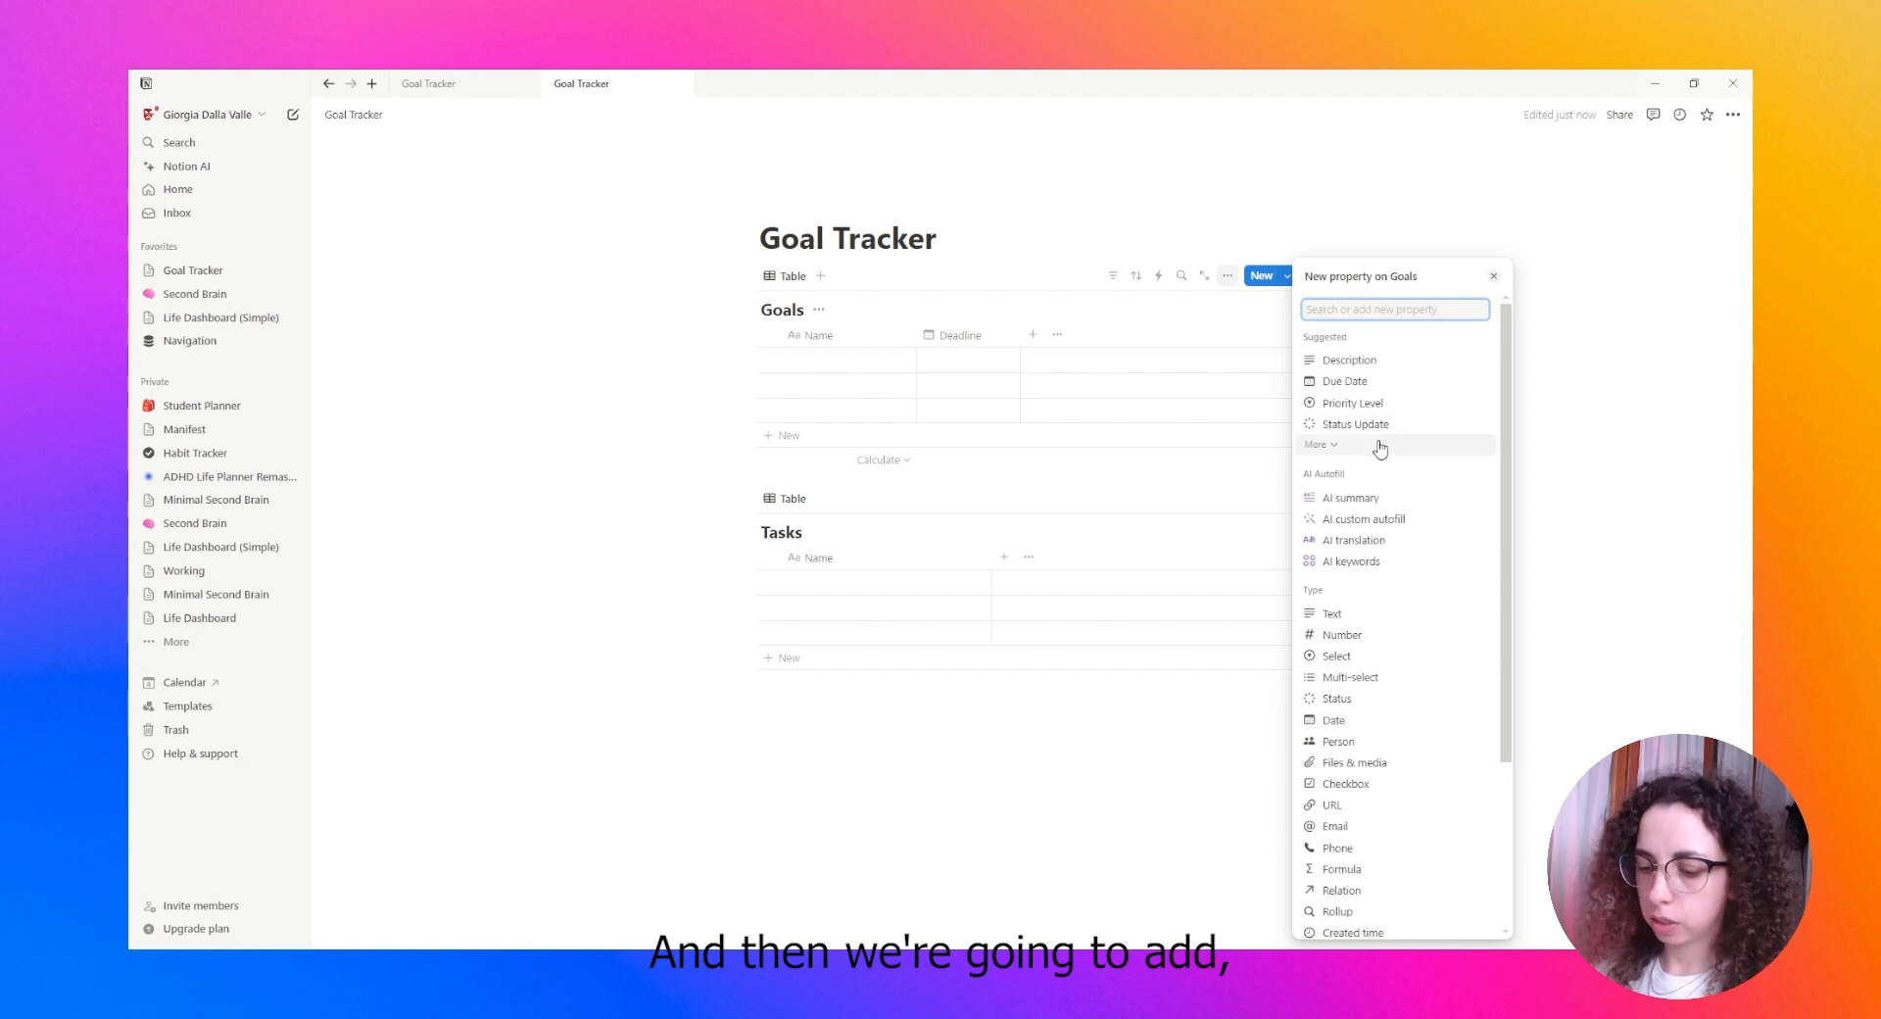
left_click(1382, 659)
type("Quarter")
key("Return")
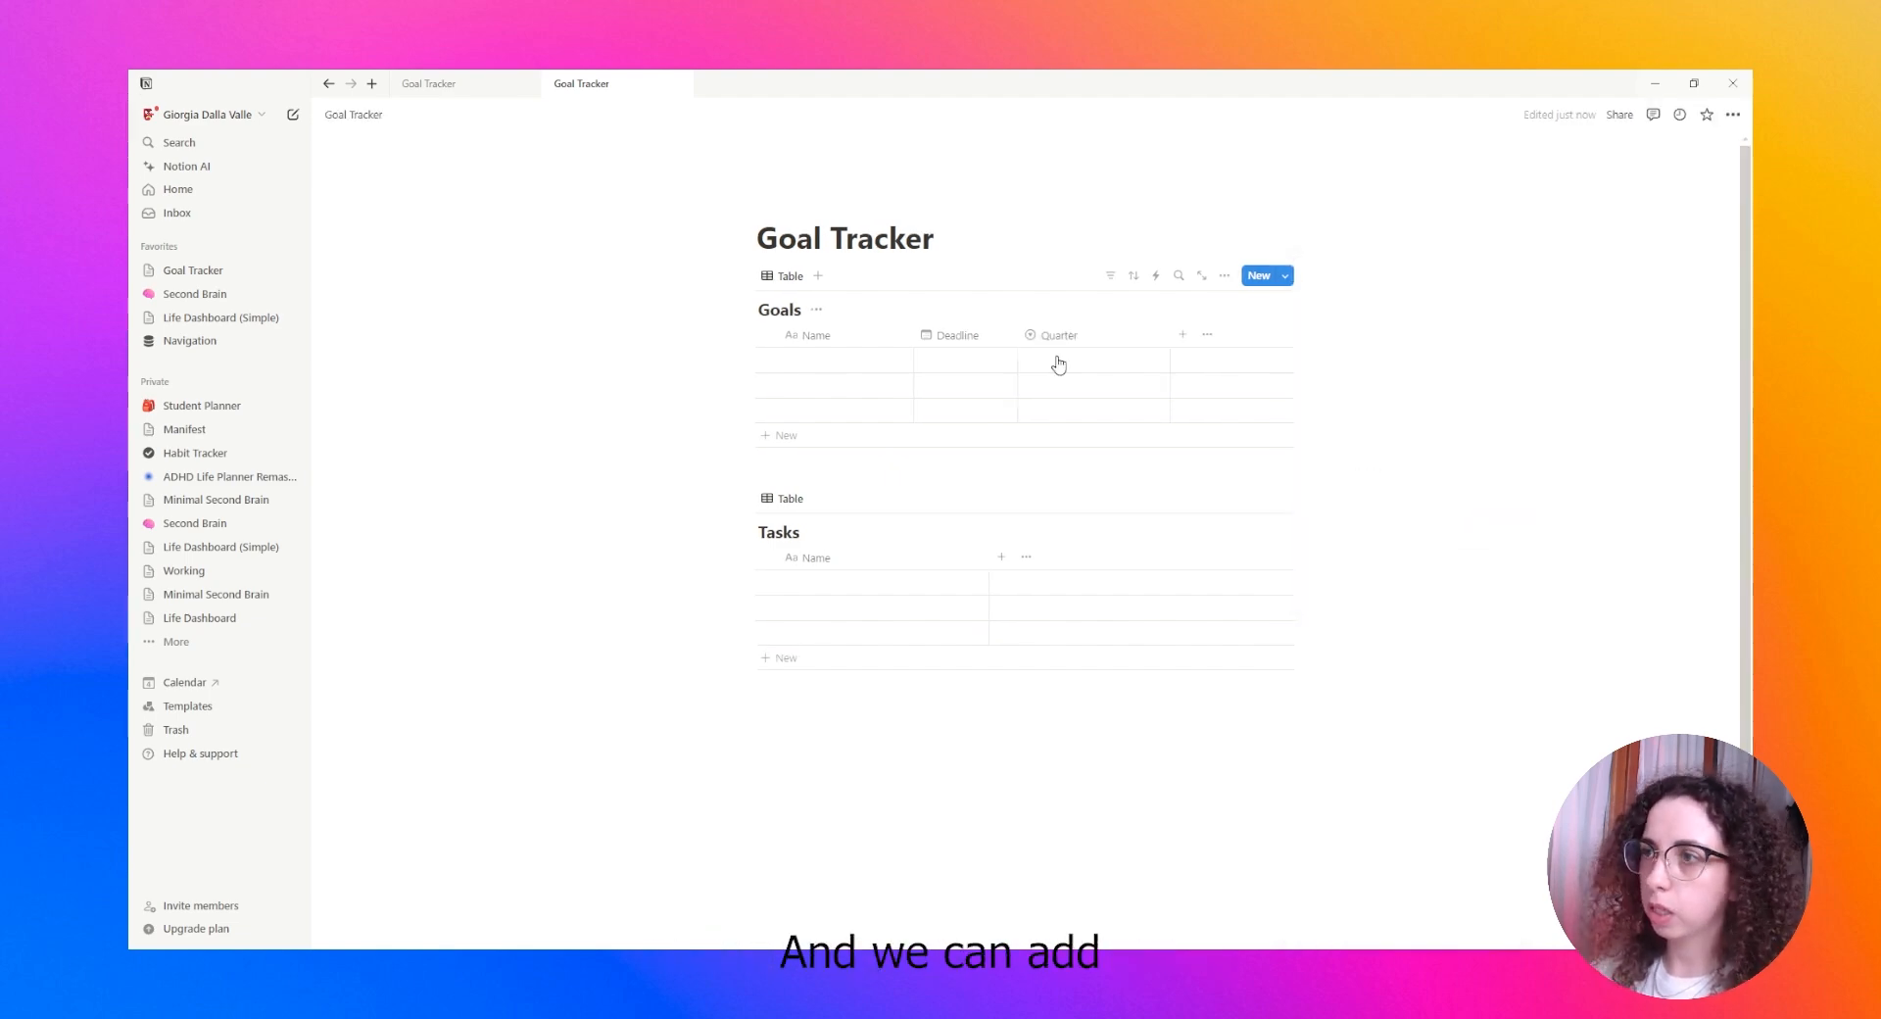
Create quarter options such as Q1 and Q4 in the first goal row's Quarter cell, with Q4 selected
left_click(1060, 362)
type("Q")
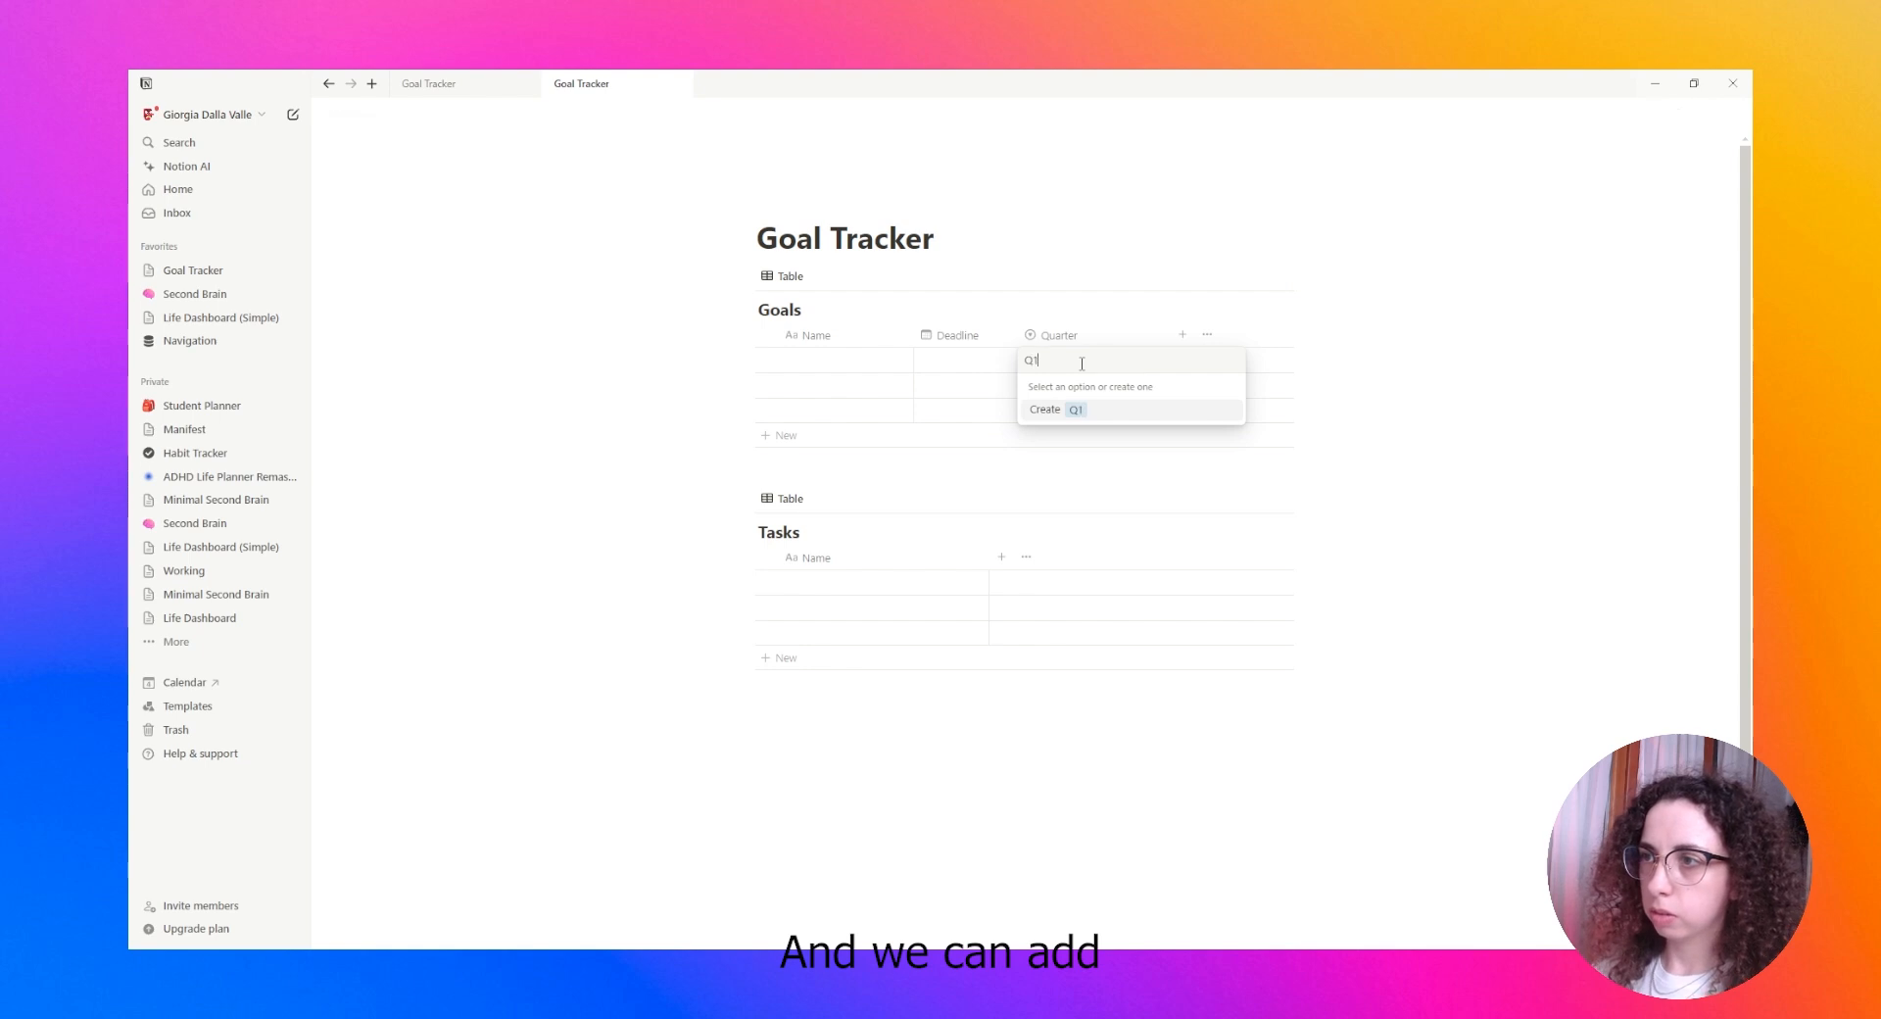
type("1")
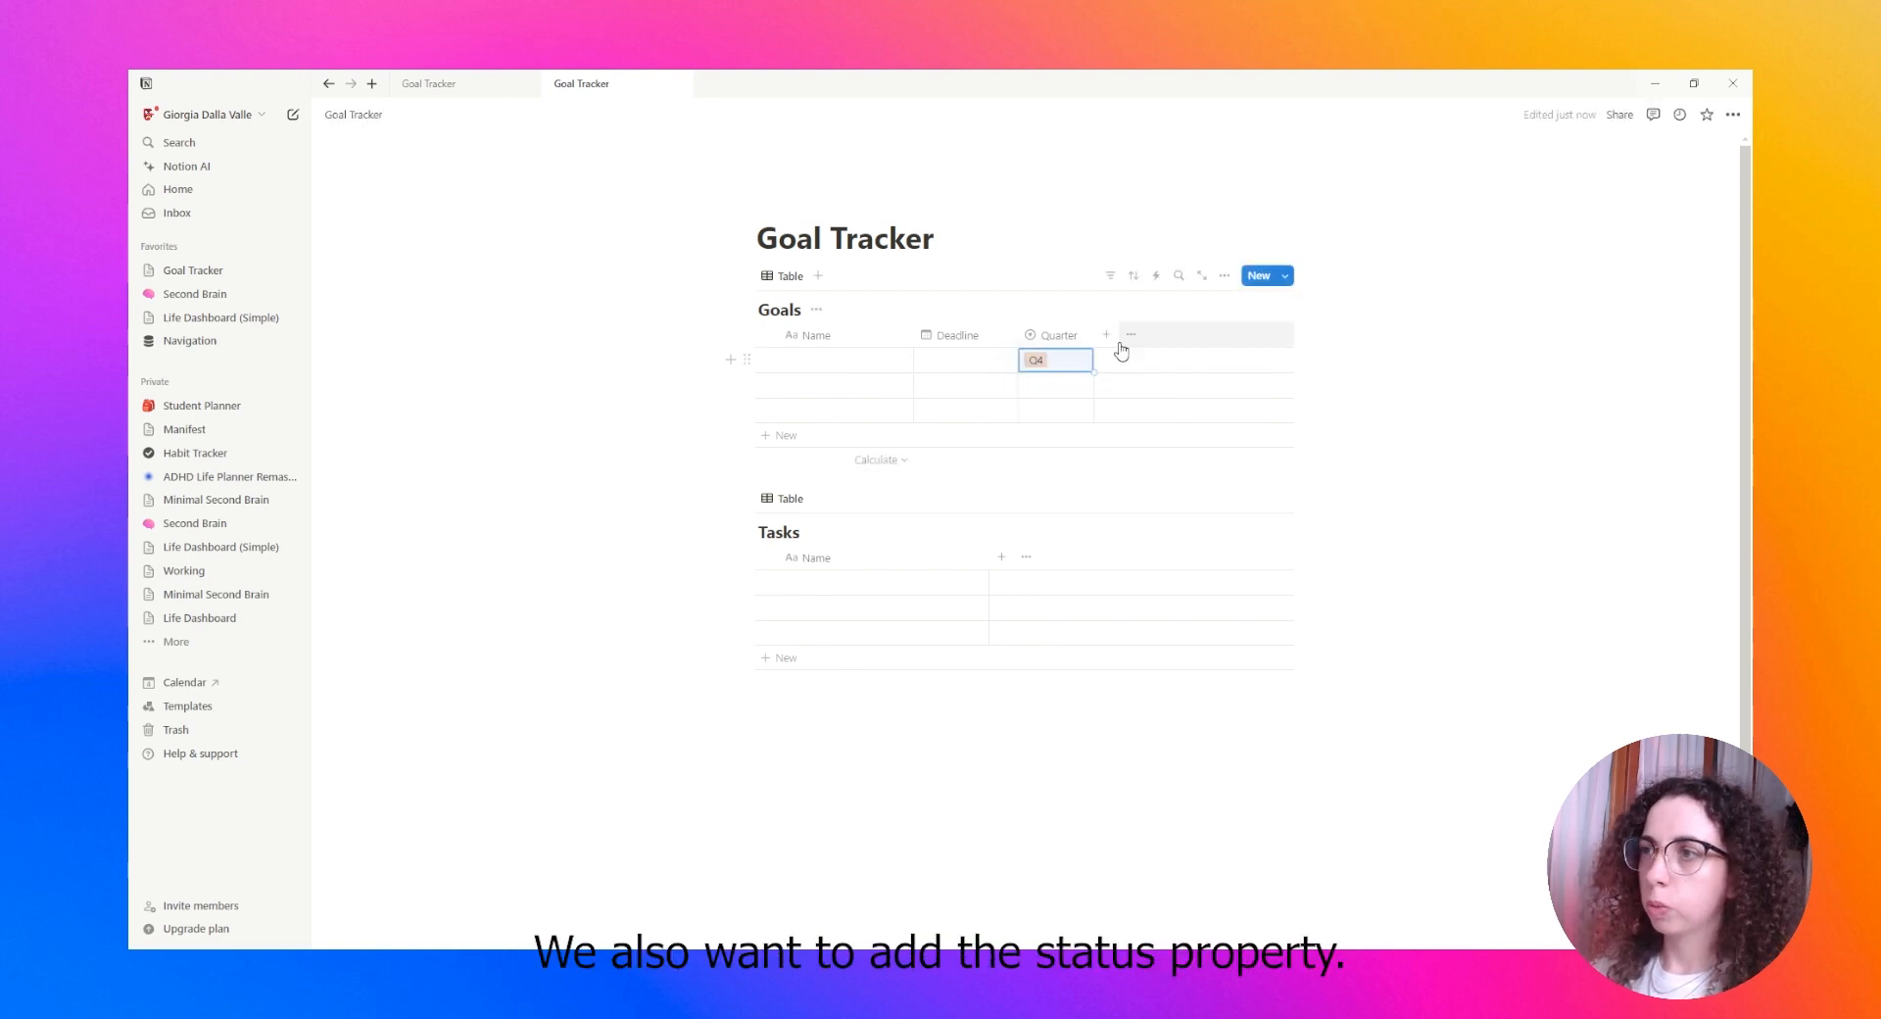
Add the suggested Status Update property to the Goals table and rename its Done option as Achieved
left_click(1109, 335)
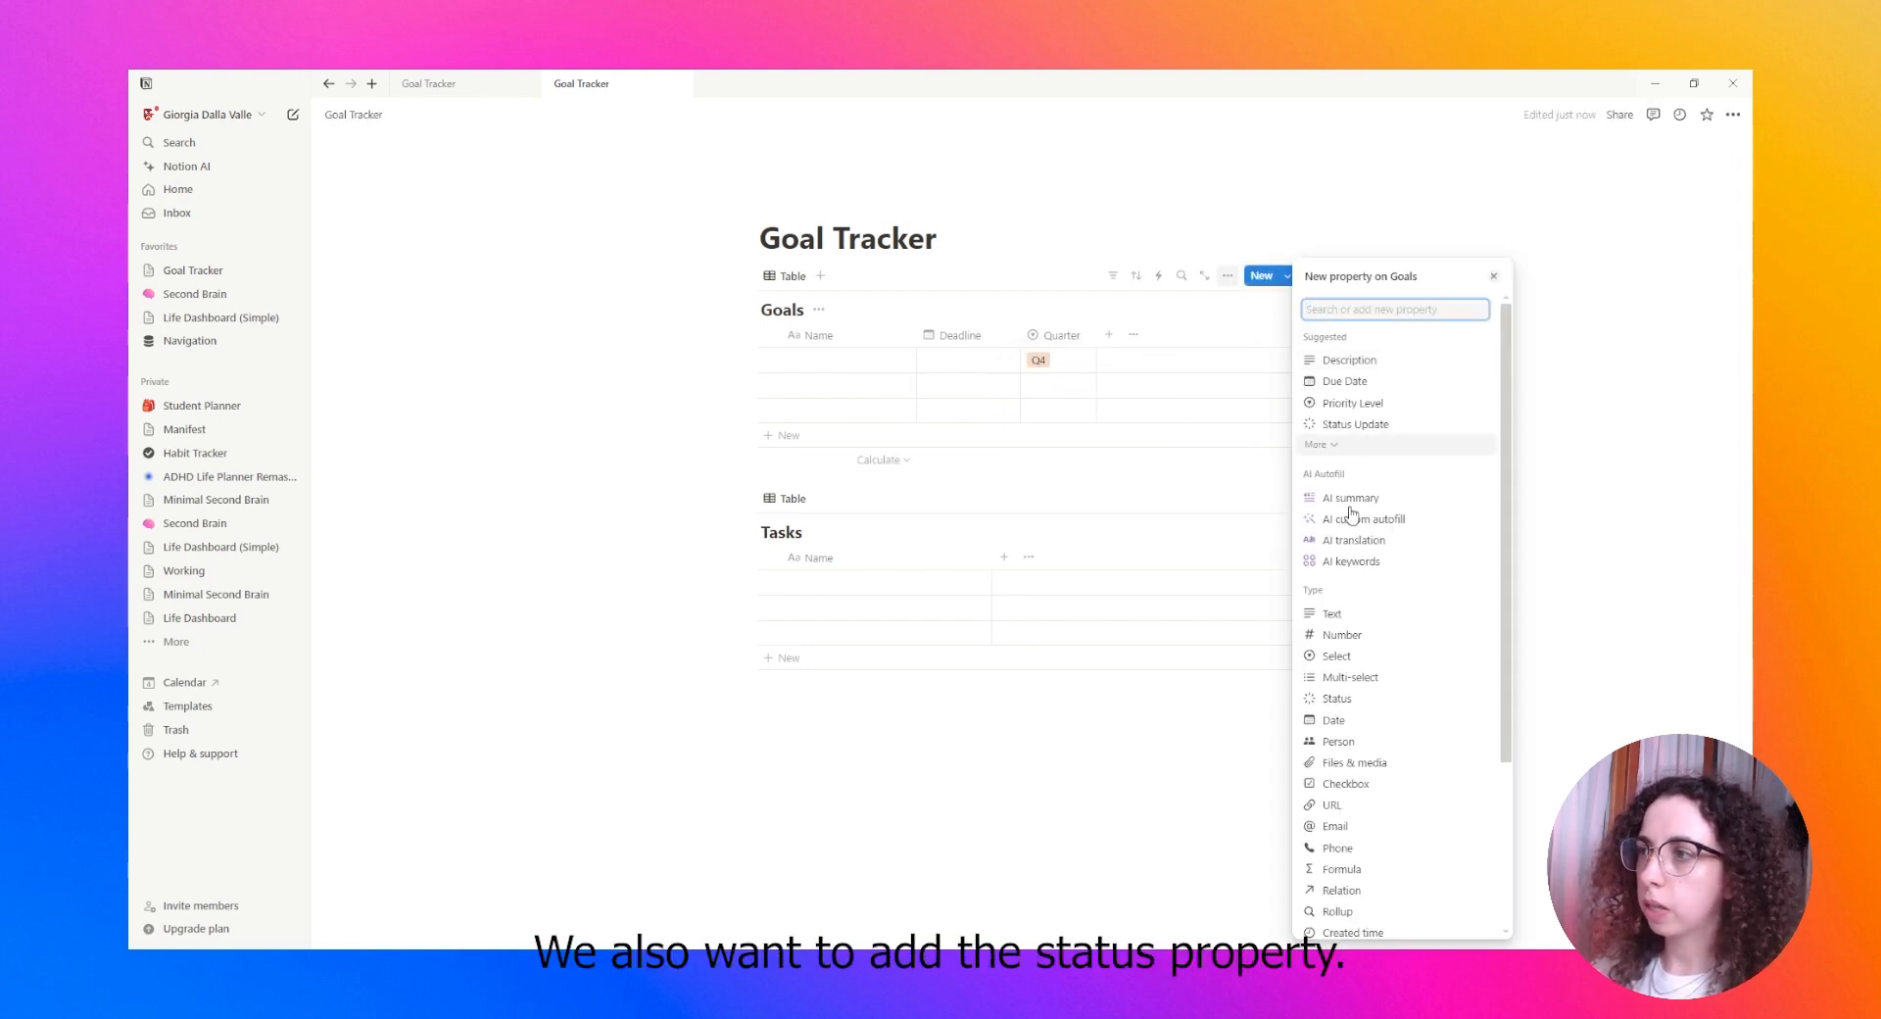
left_click(1357, 424)
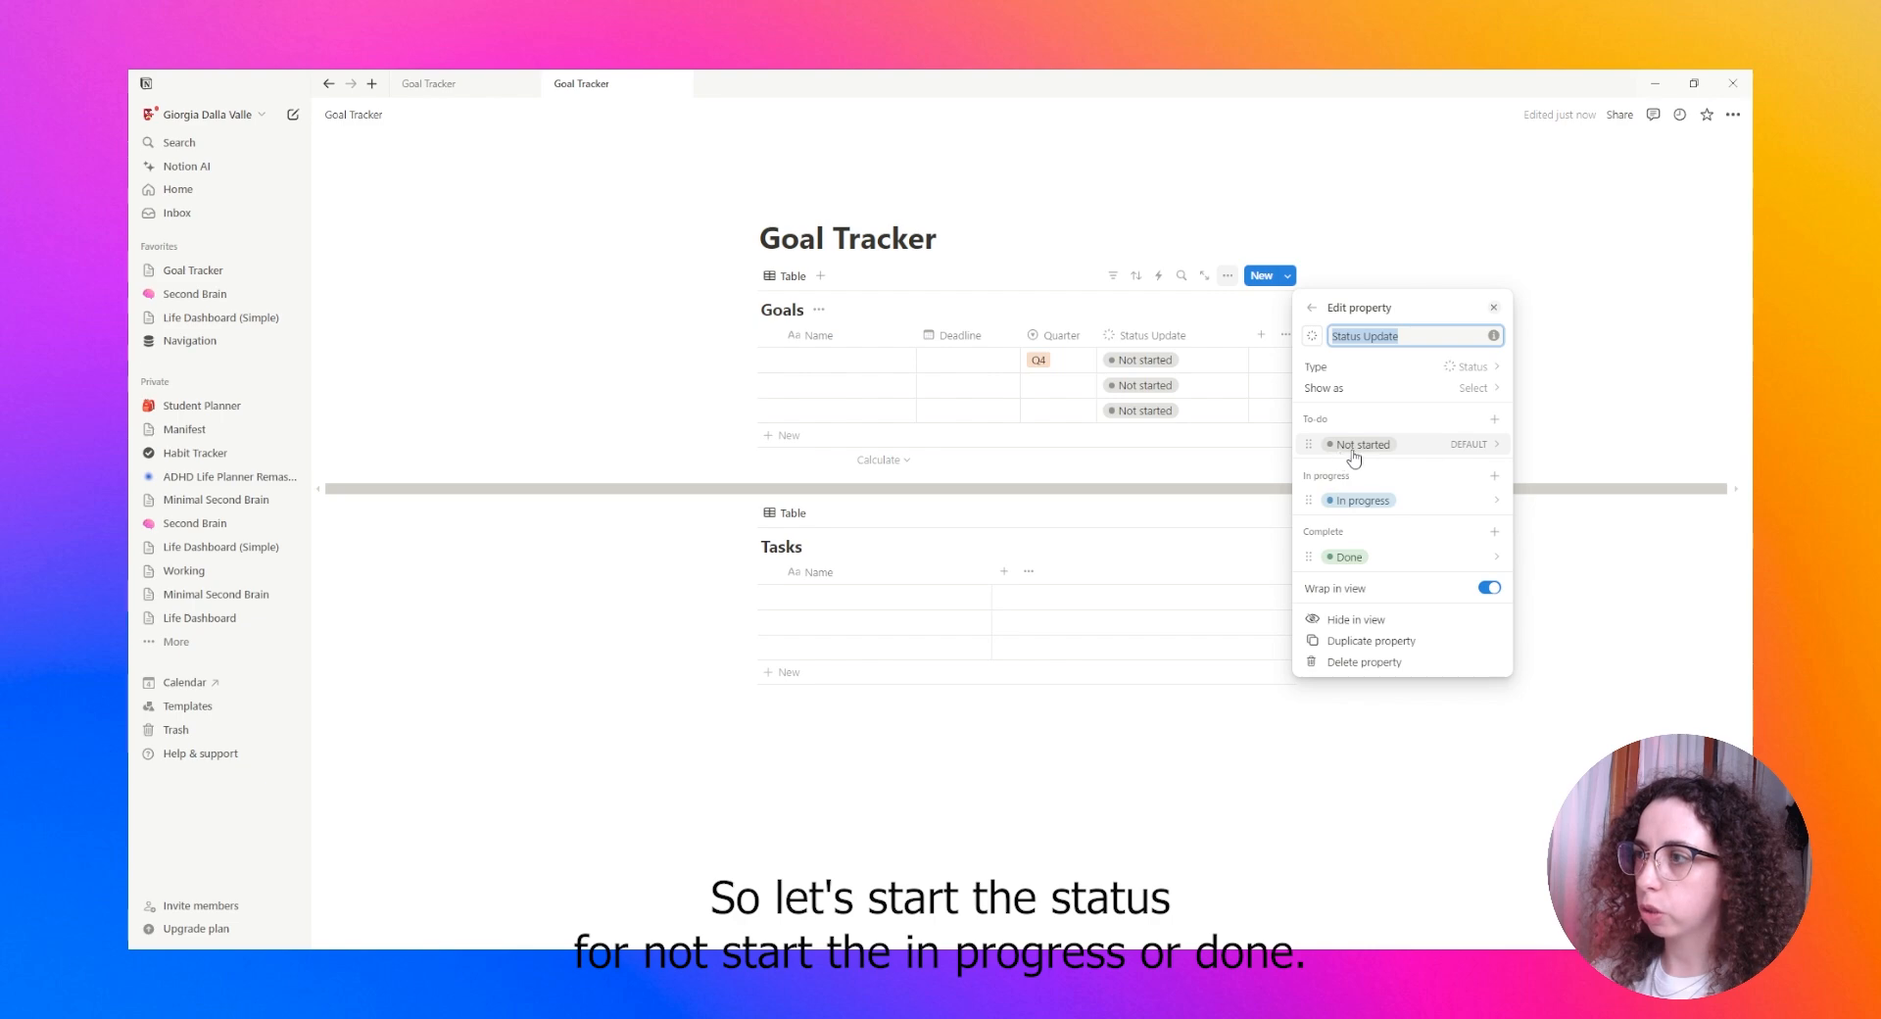
left_click(1470, 559)
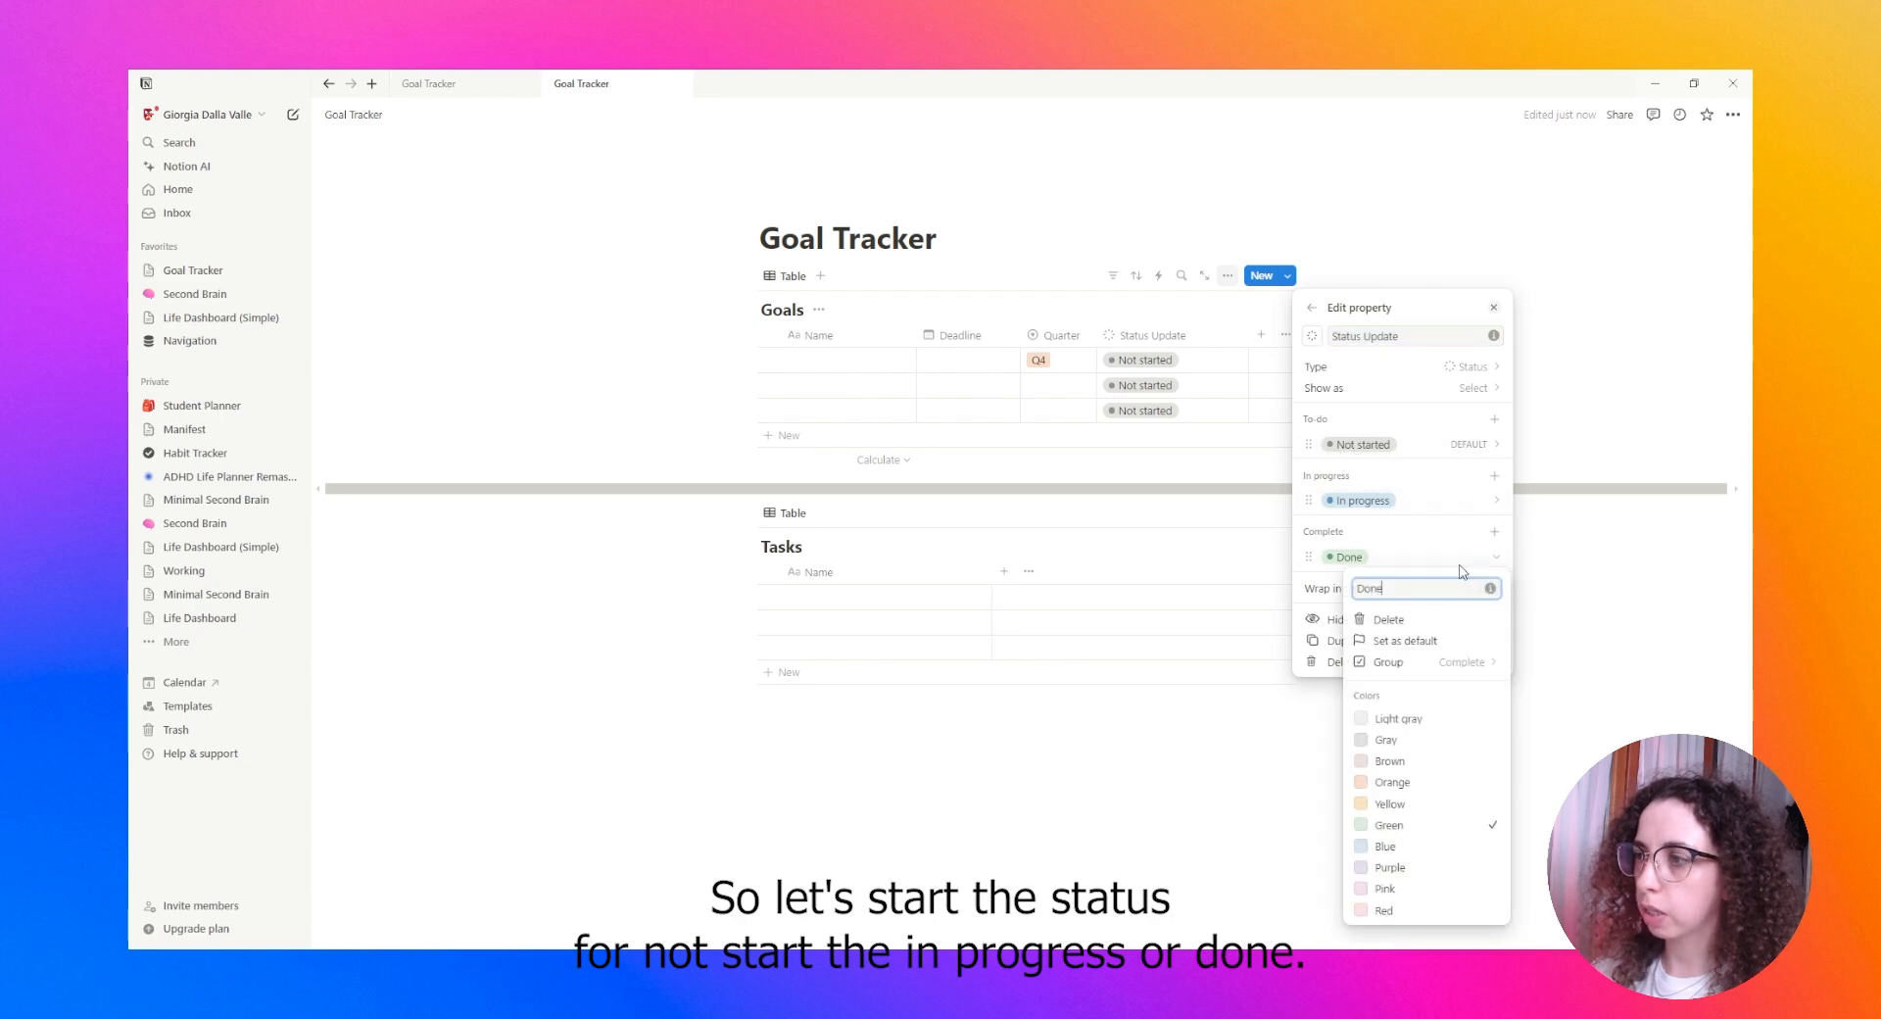
type("Achie")
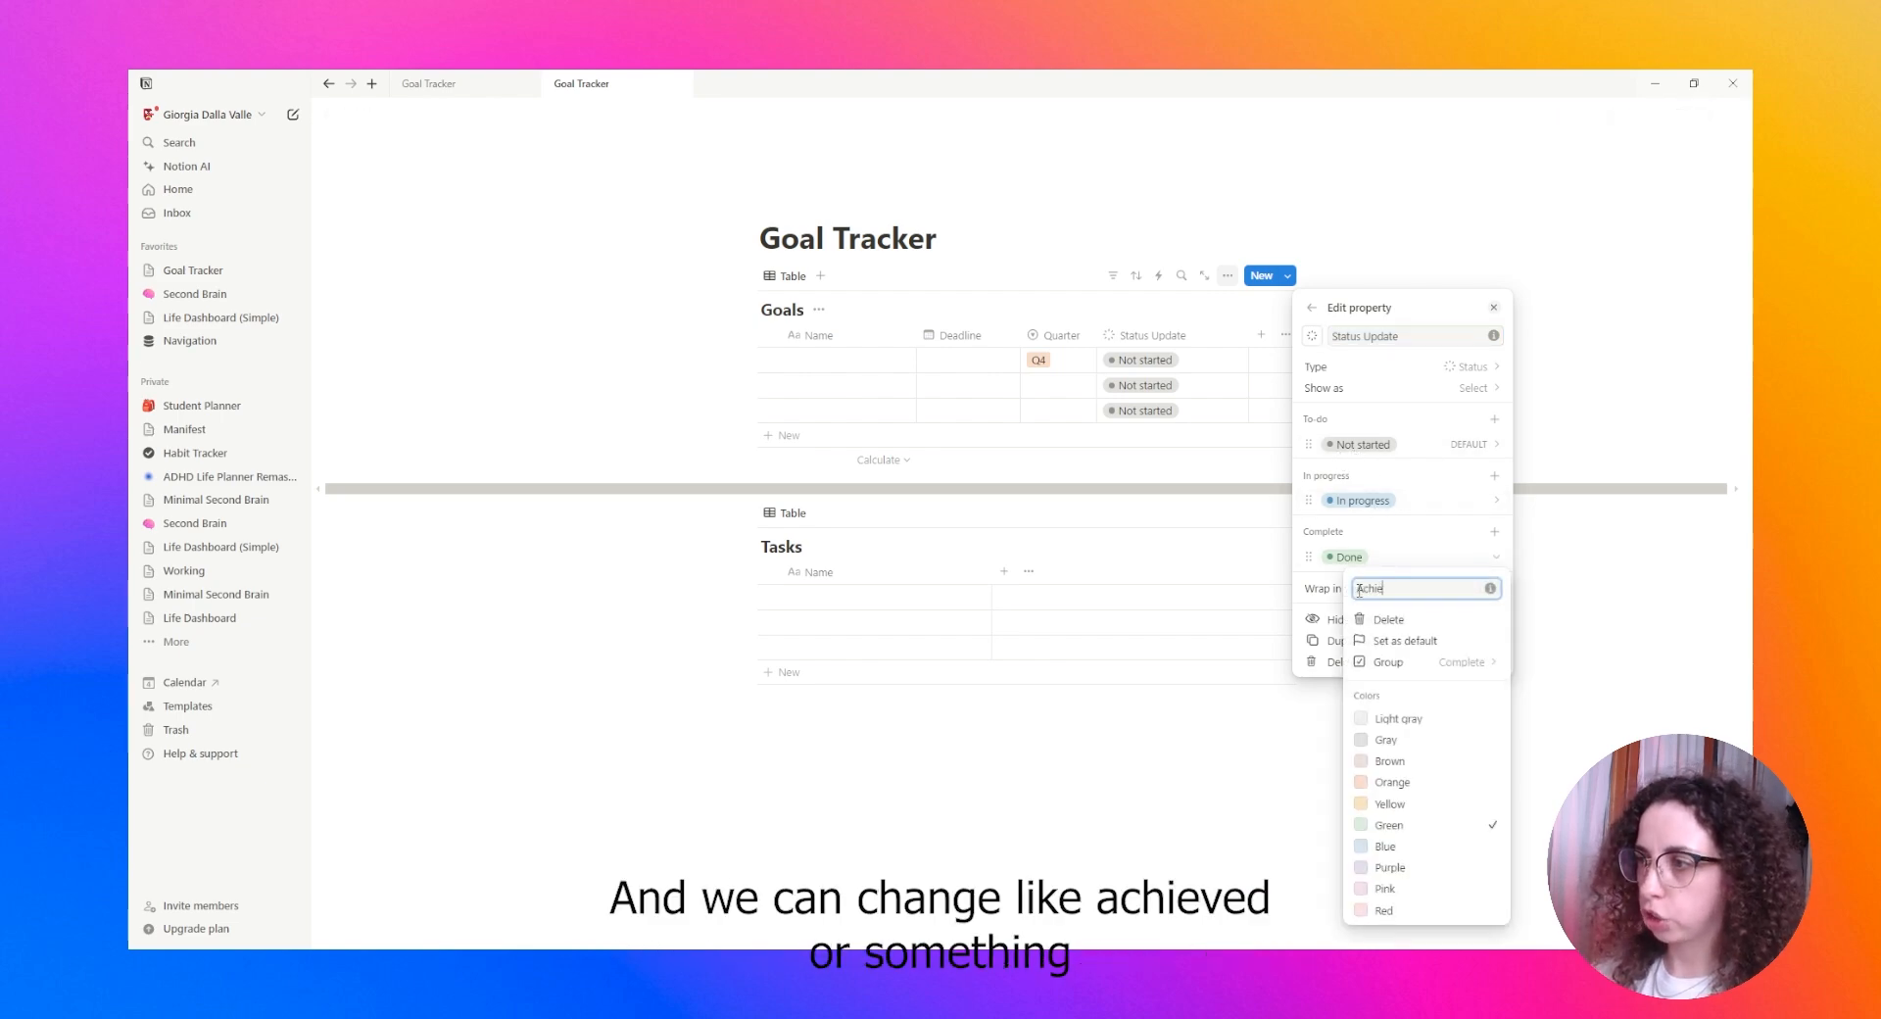
type("ved")
key("Return")
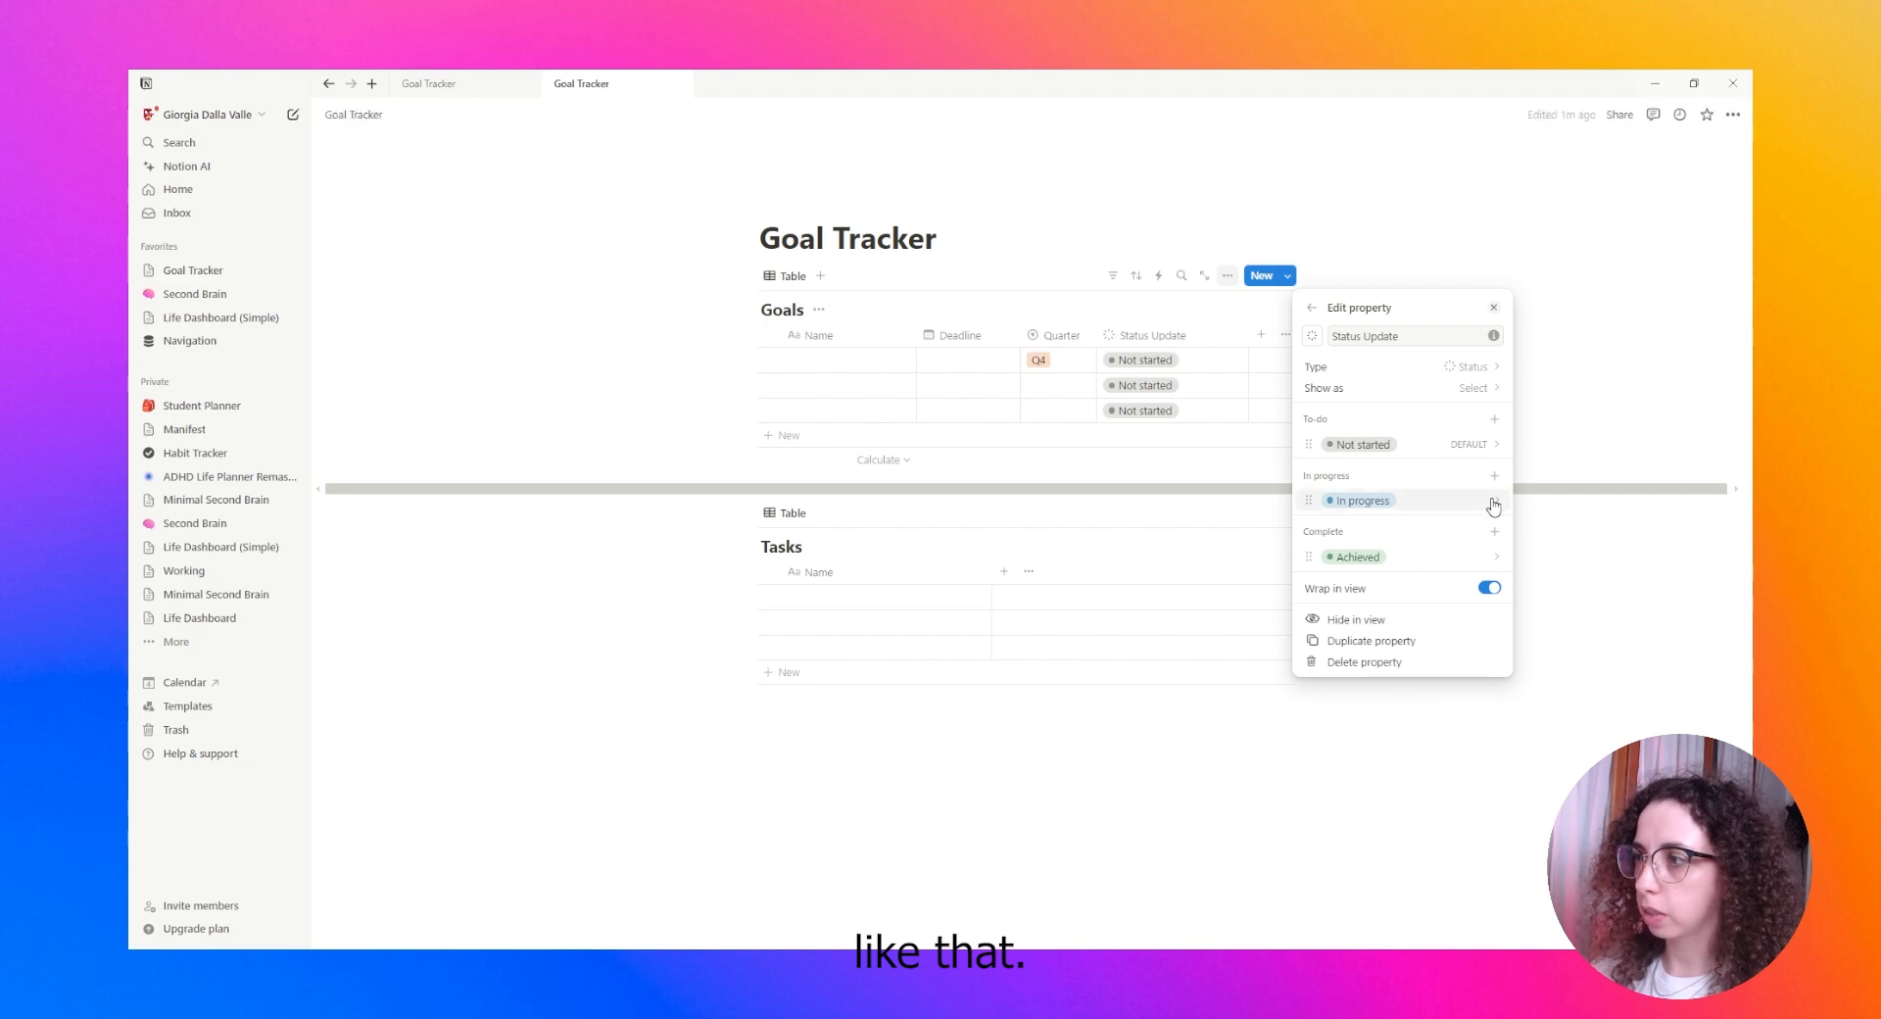
left_click(775, 520)
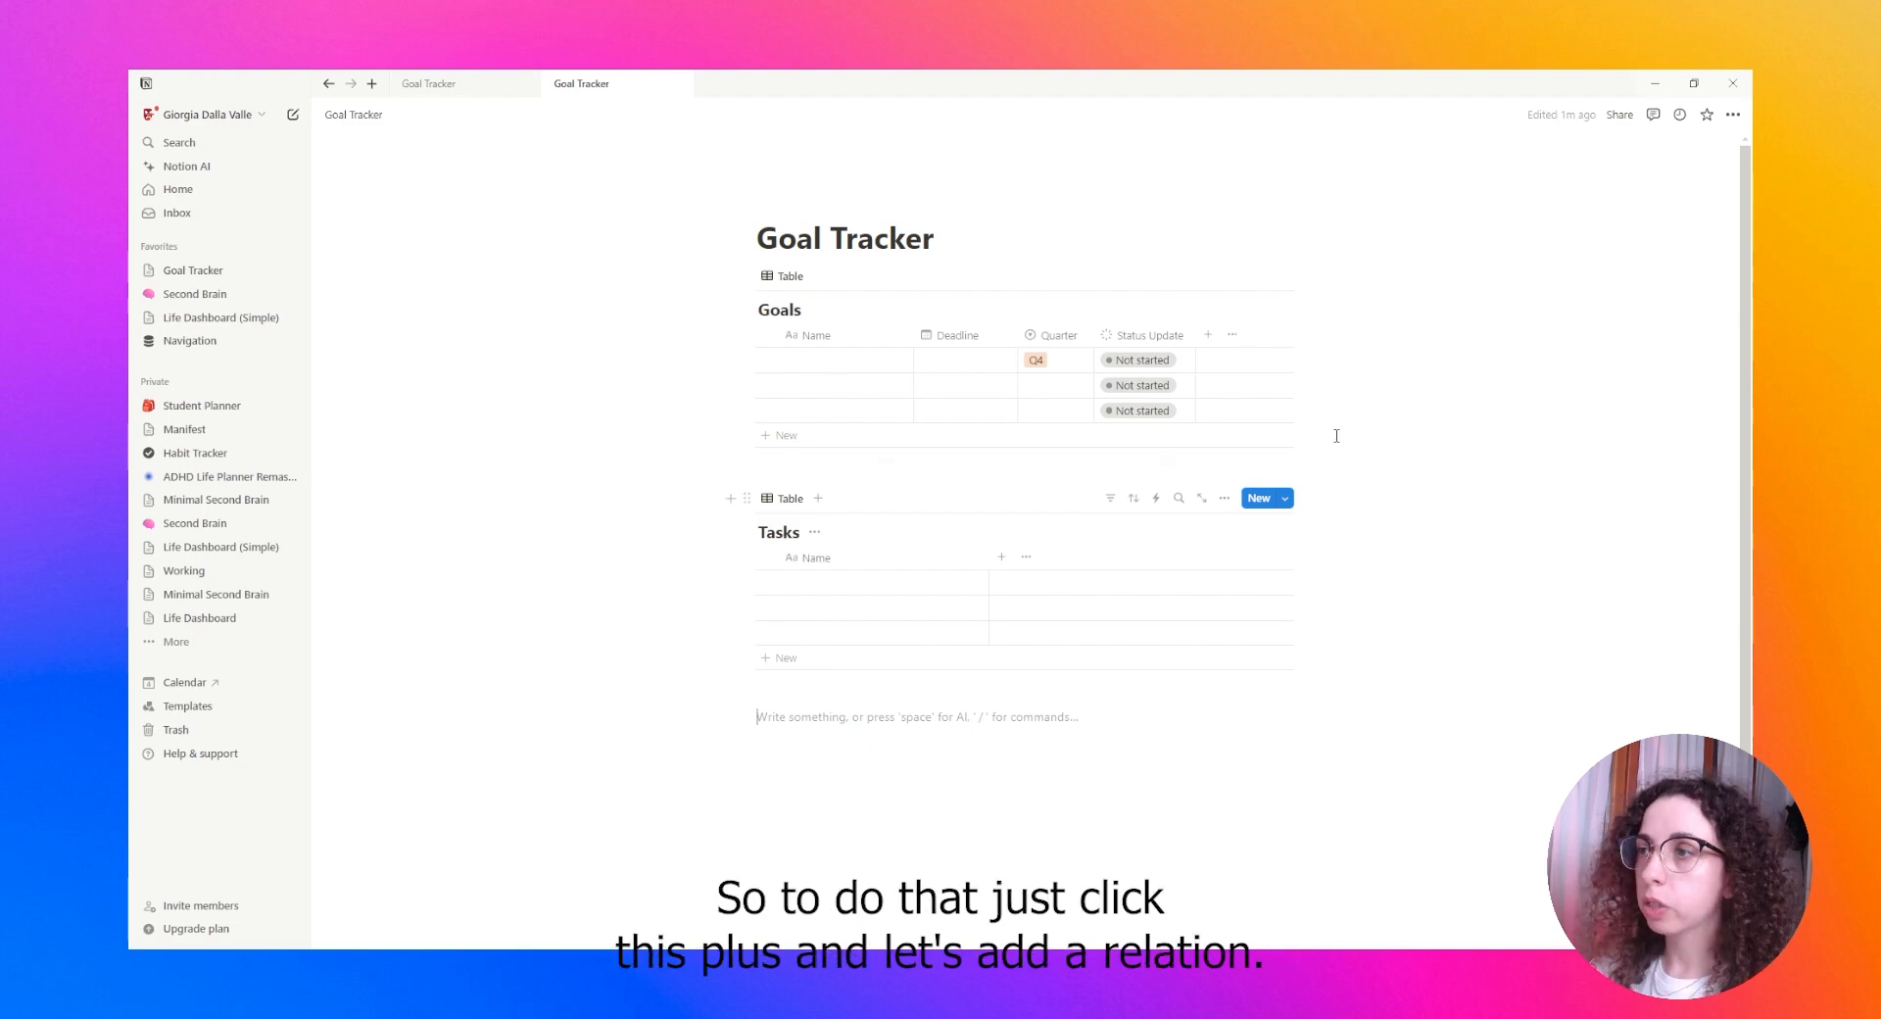
Add a relation property to the Goals table that links it to the Tasks database
left_click(1210, 338)
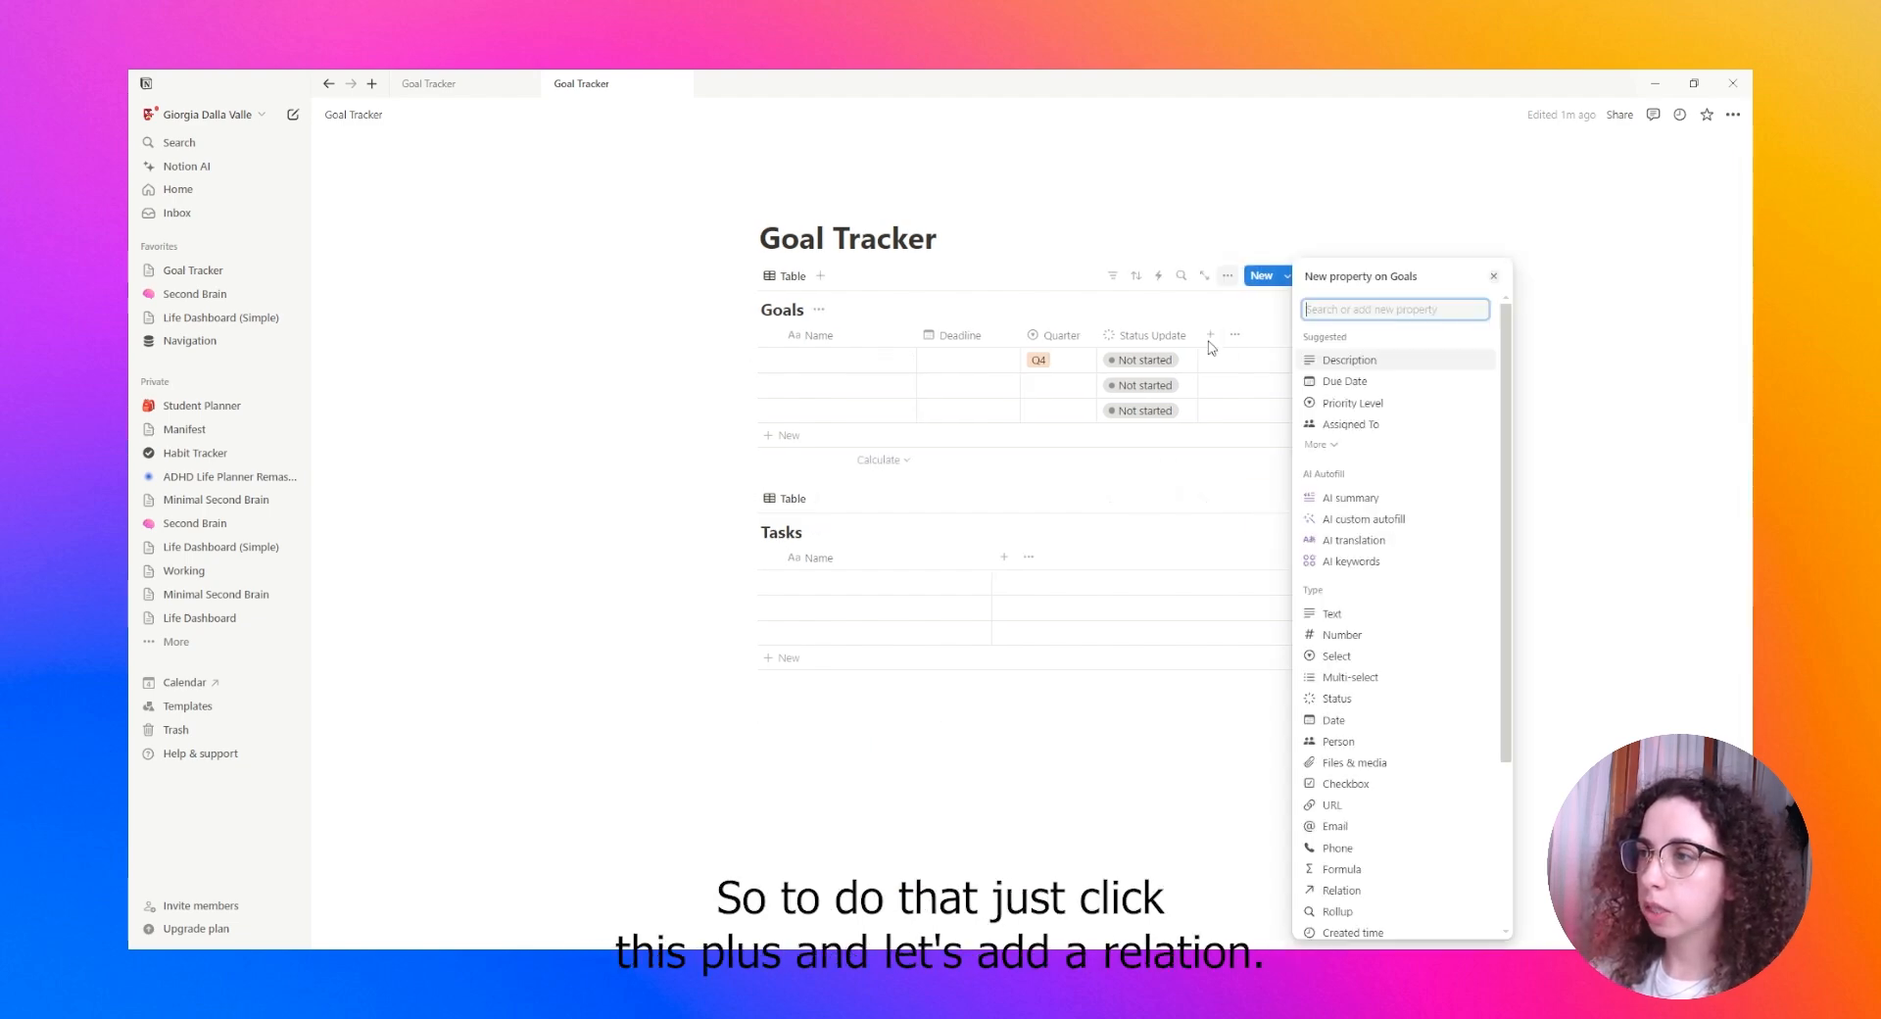
type("rela")
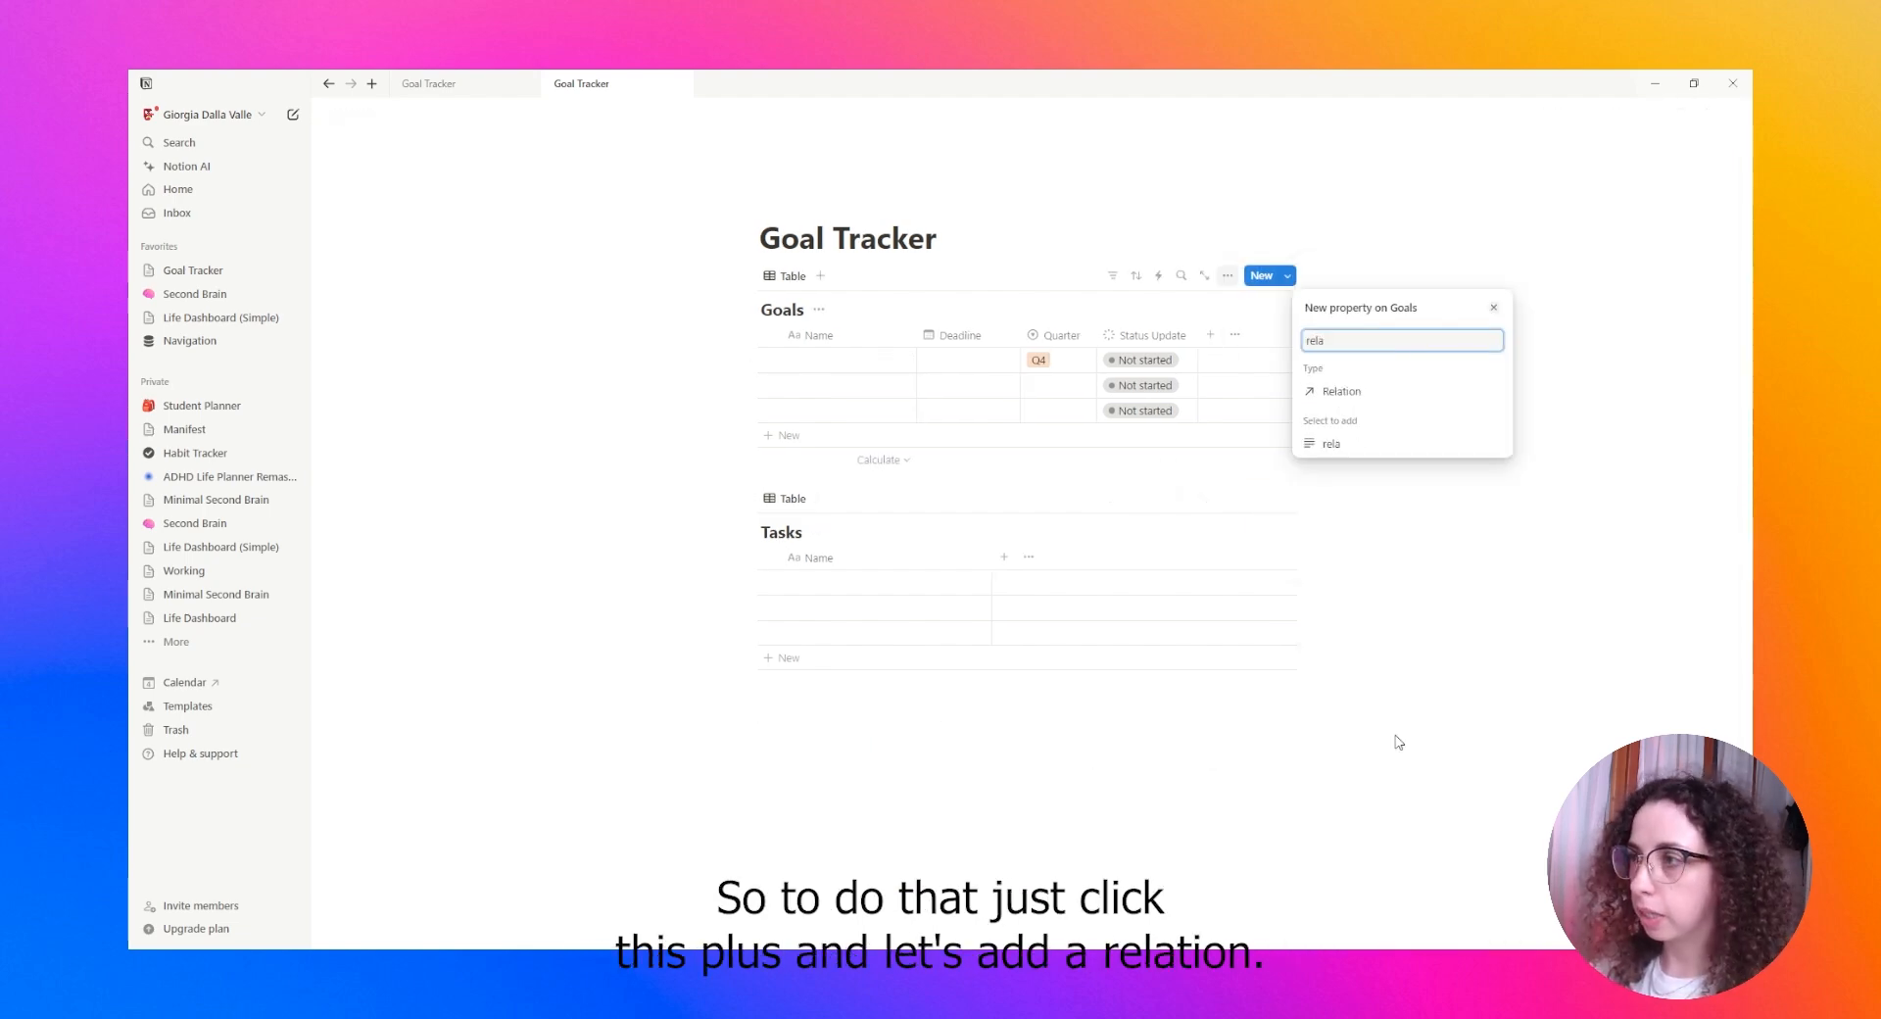
left_click(1342, 391)
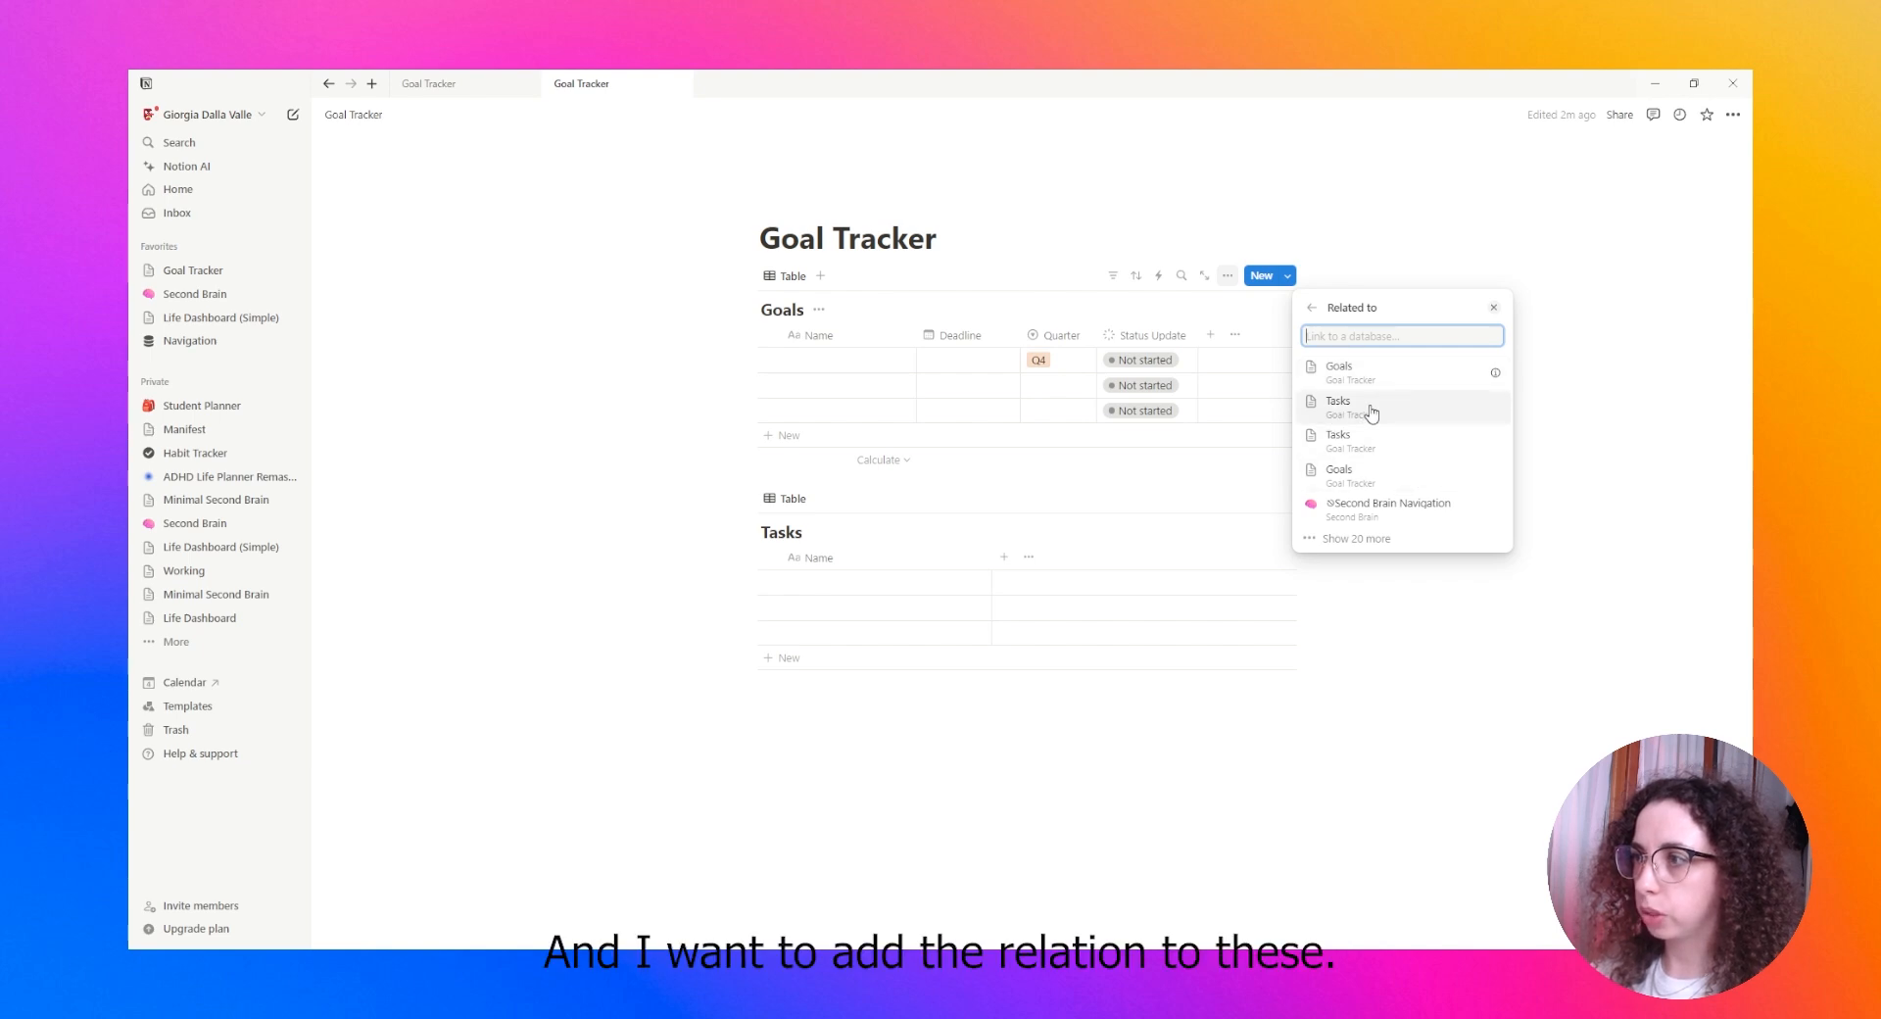
left_click(1372, 412)
left_click(1382, 405)
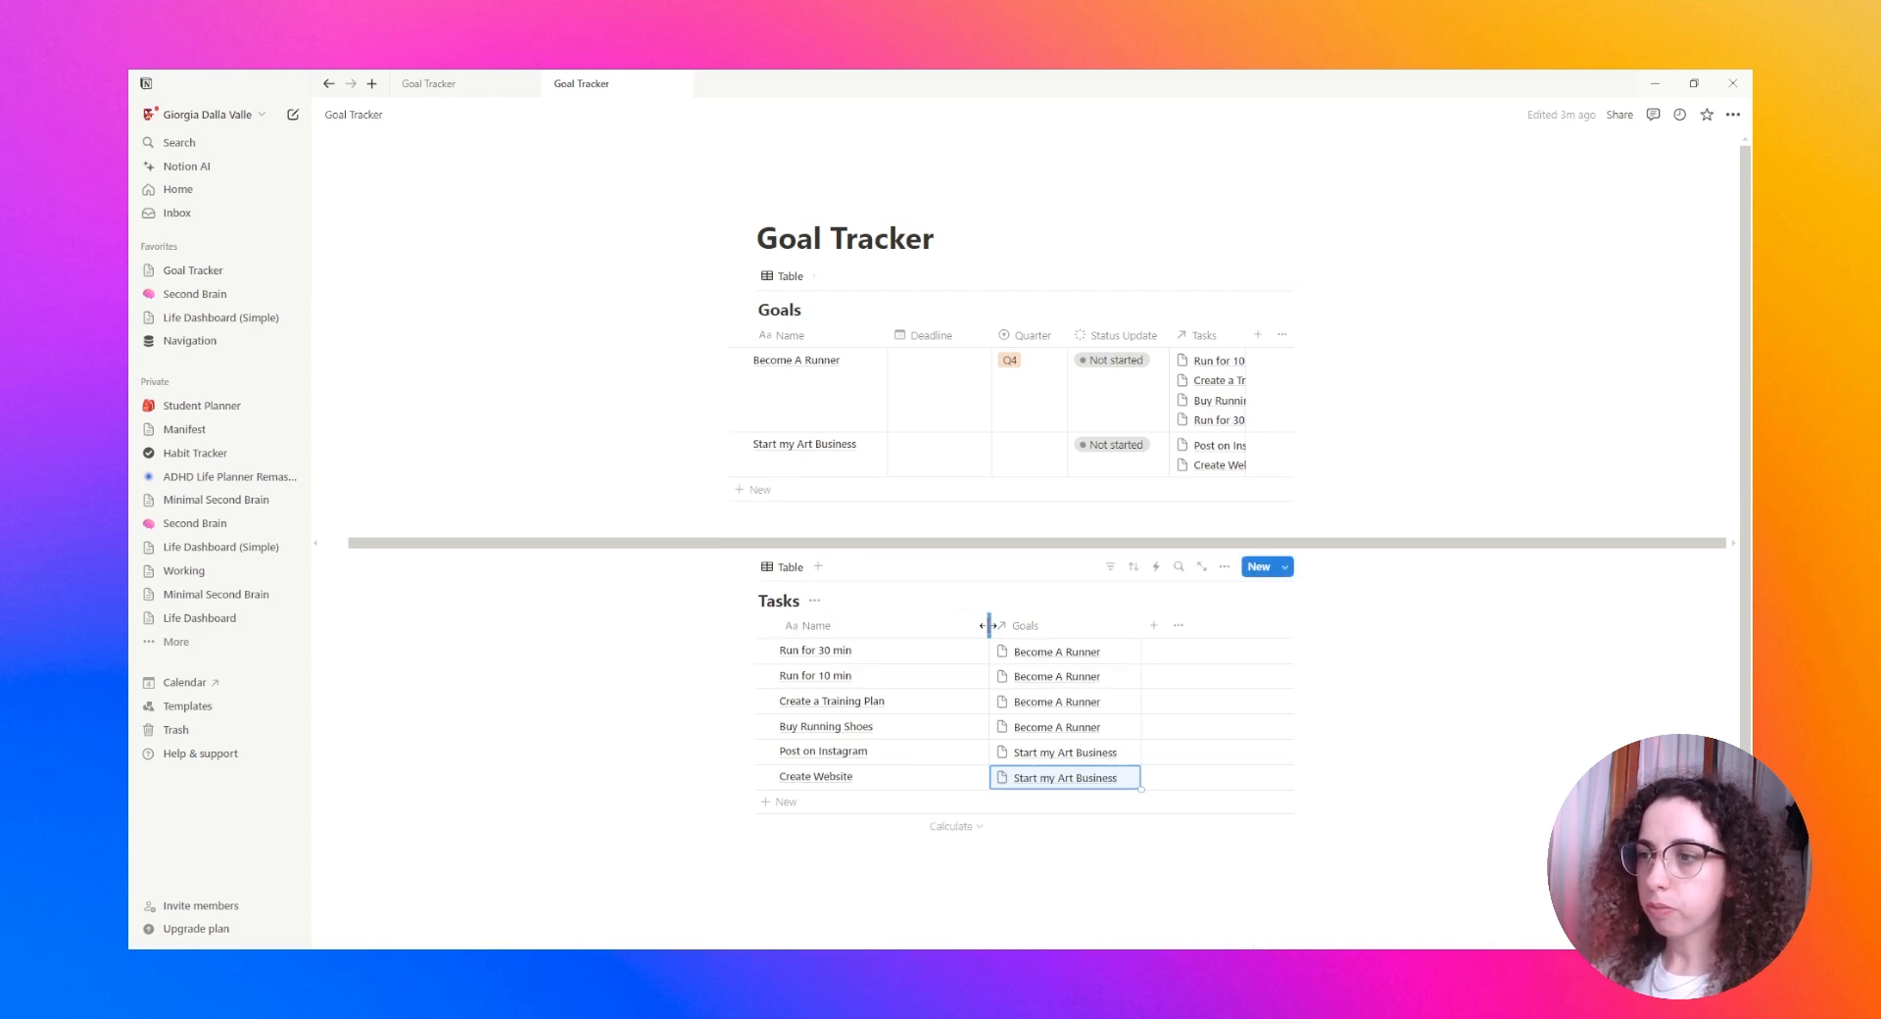
Narrow the Name column of the Tasks table and add a checkbox property named Done with its column shrunk to fit
left_click_drag(988, 625, 926, 632)
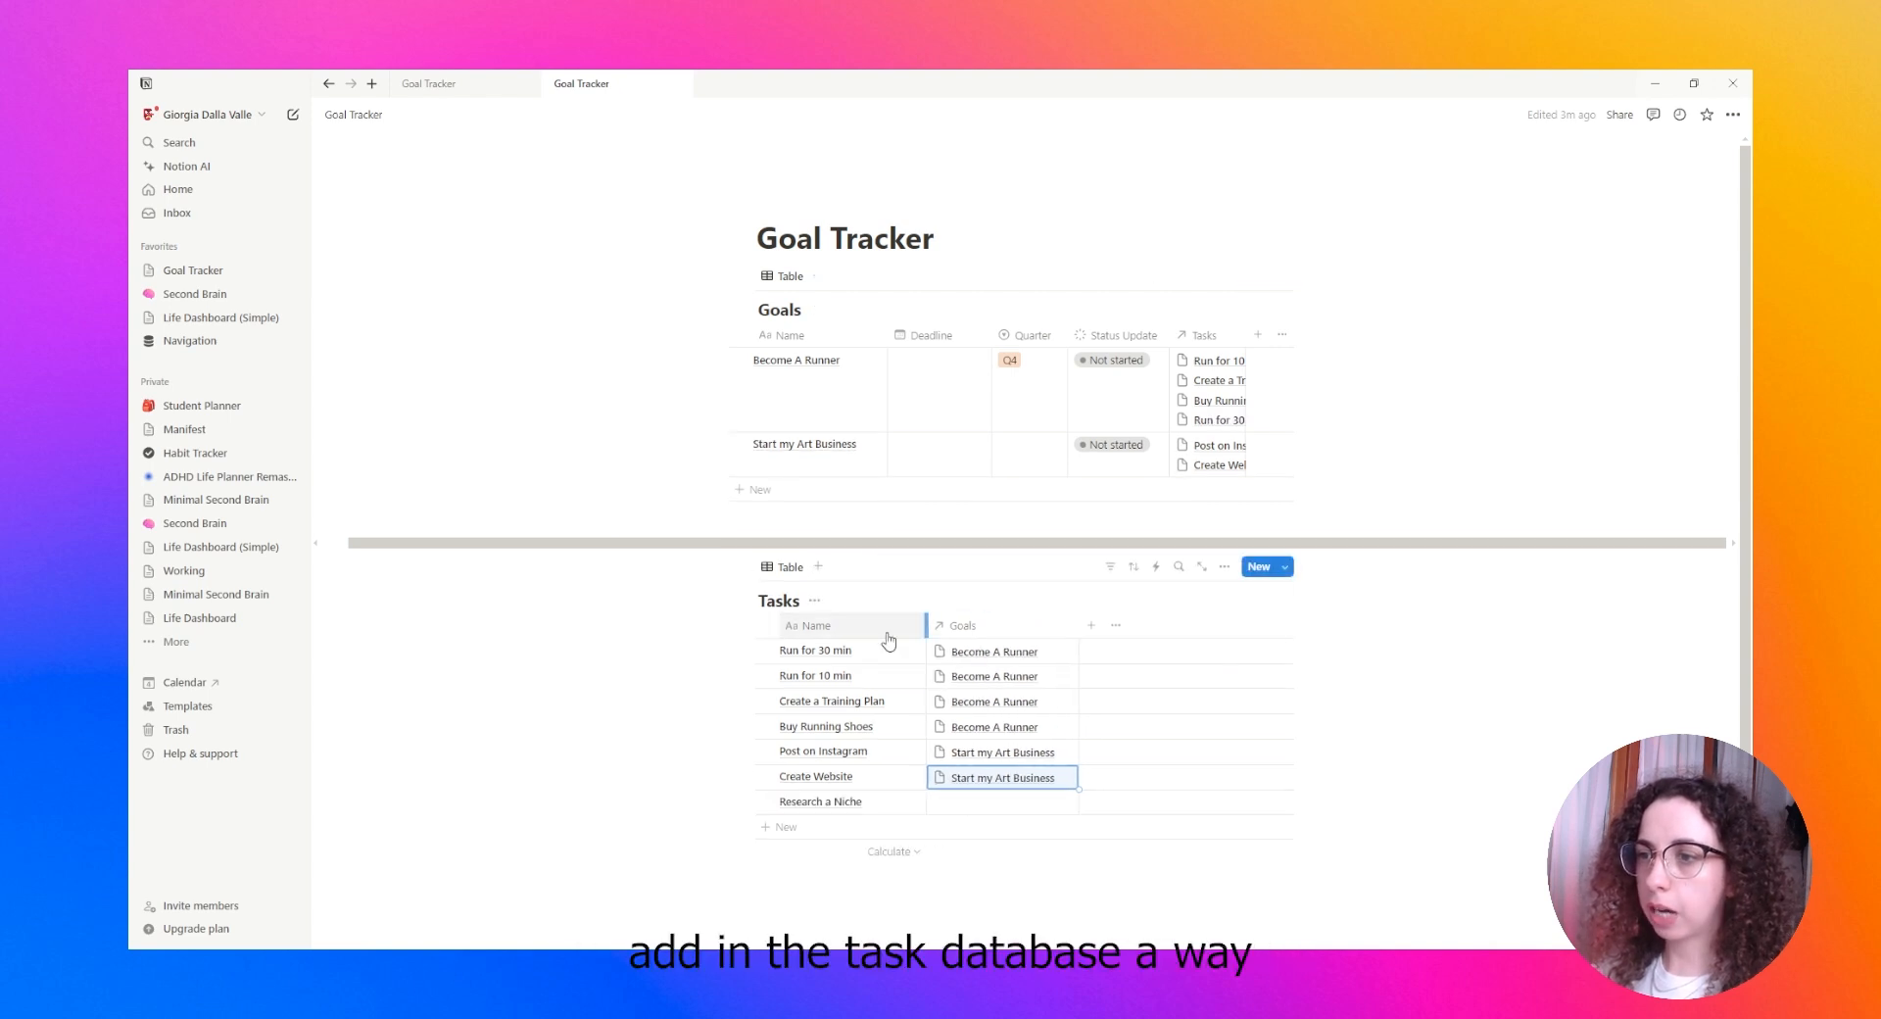
left_click(1092, 627)
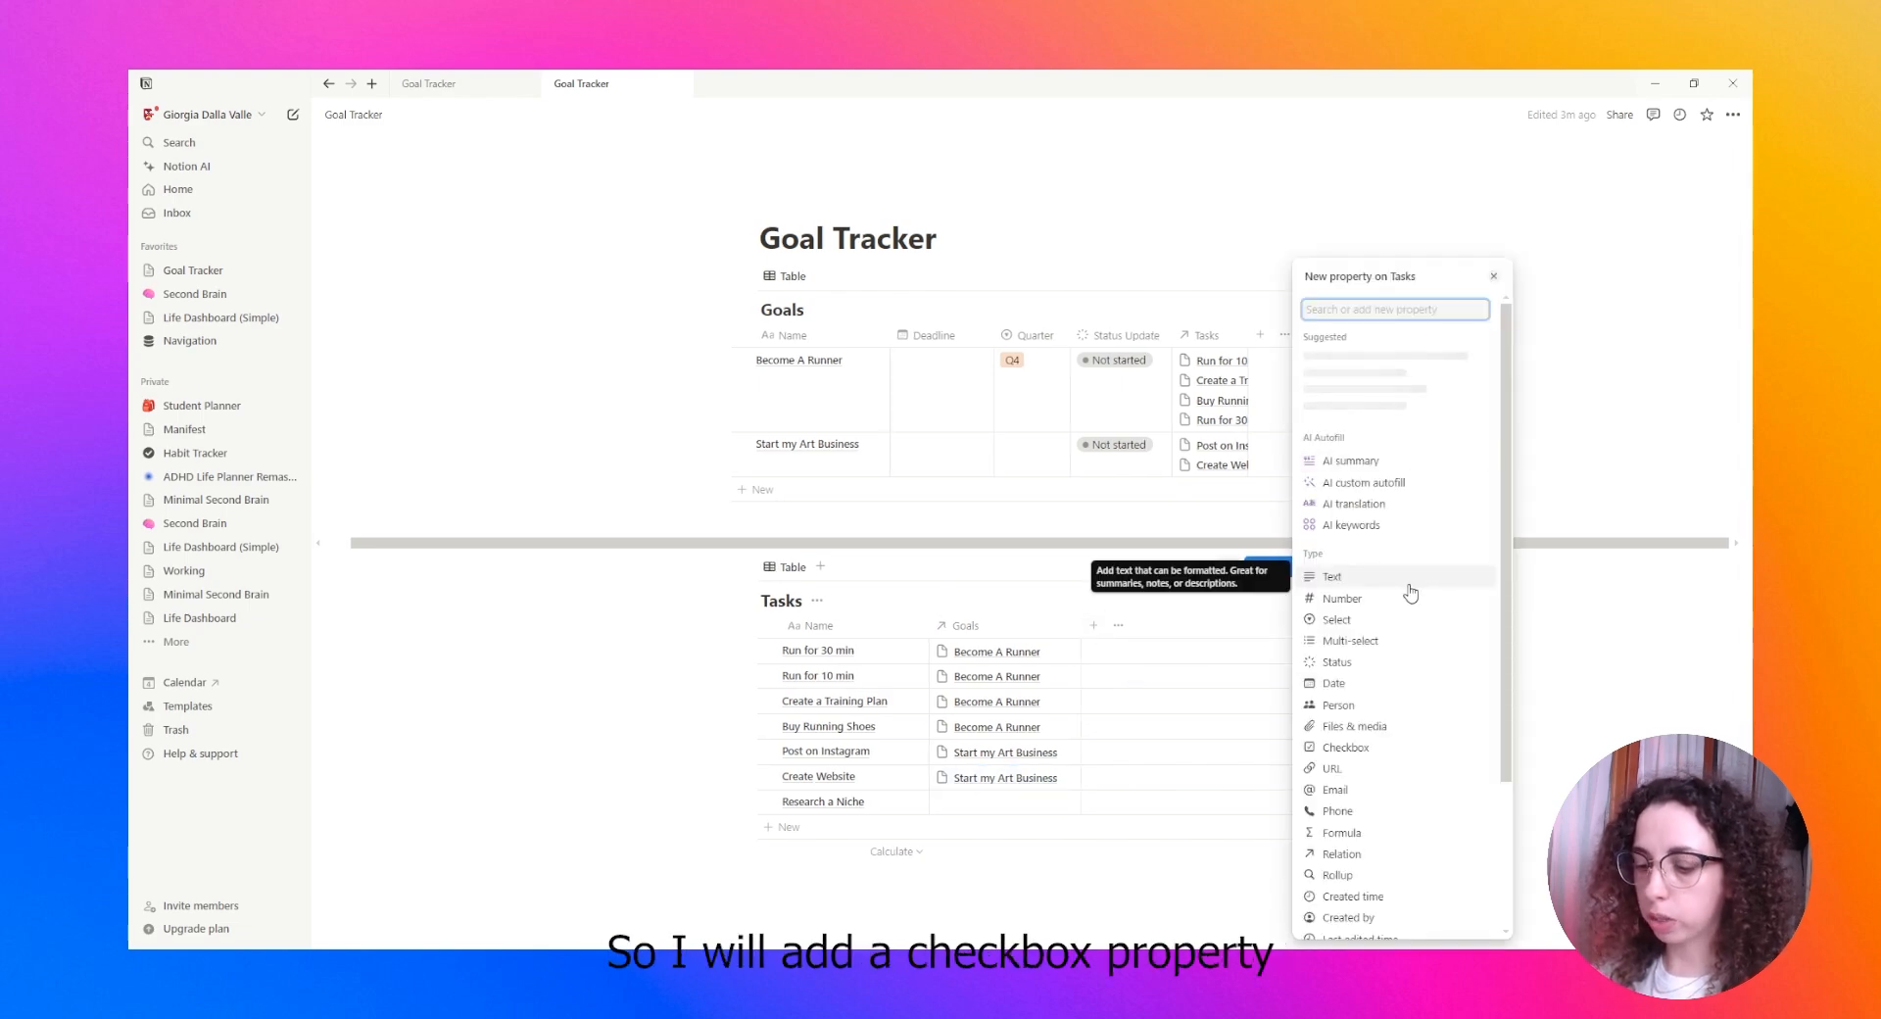
left_click(1377, 779)
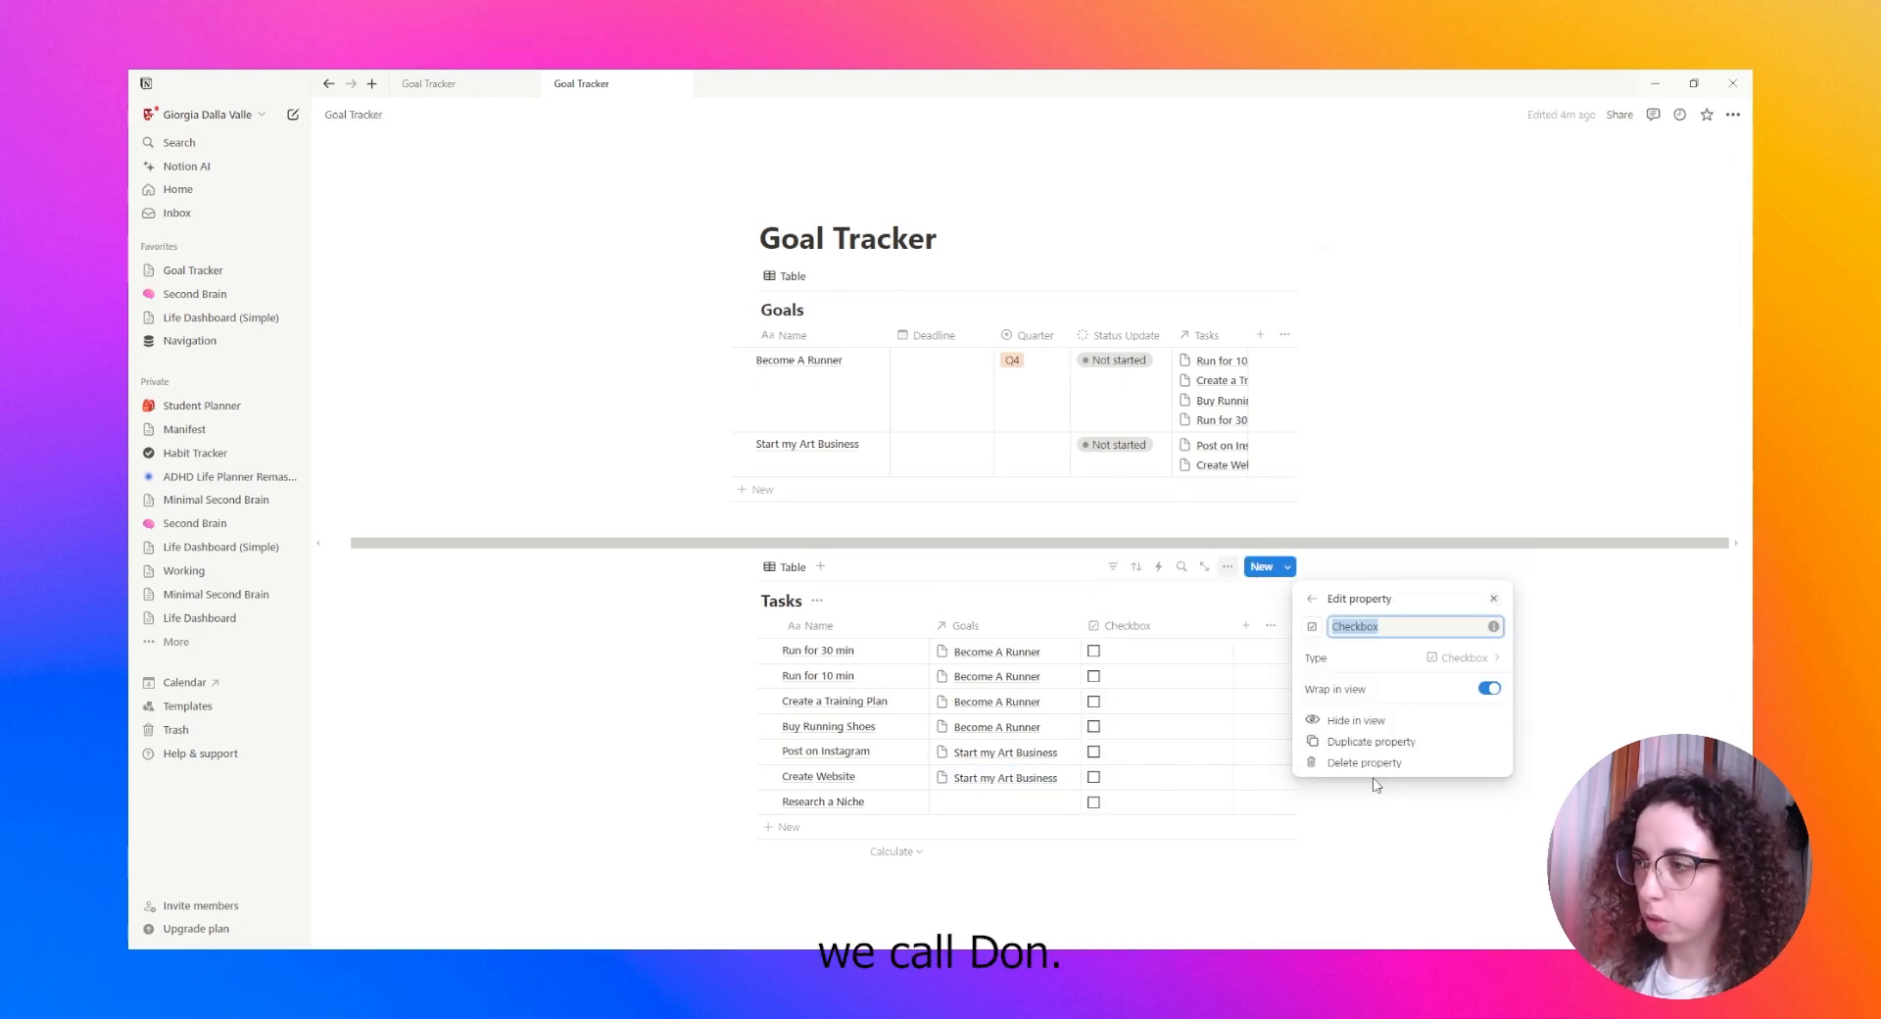
type("Done")
left_click(1526, 891)
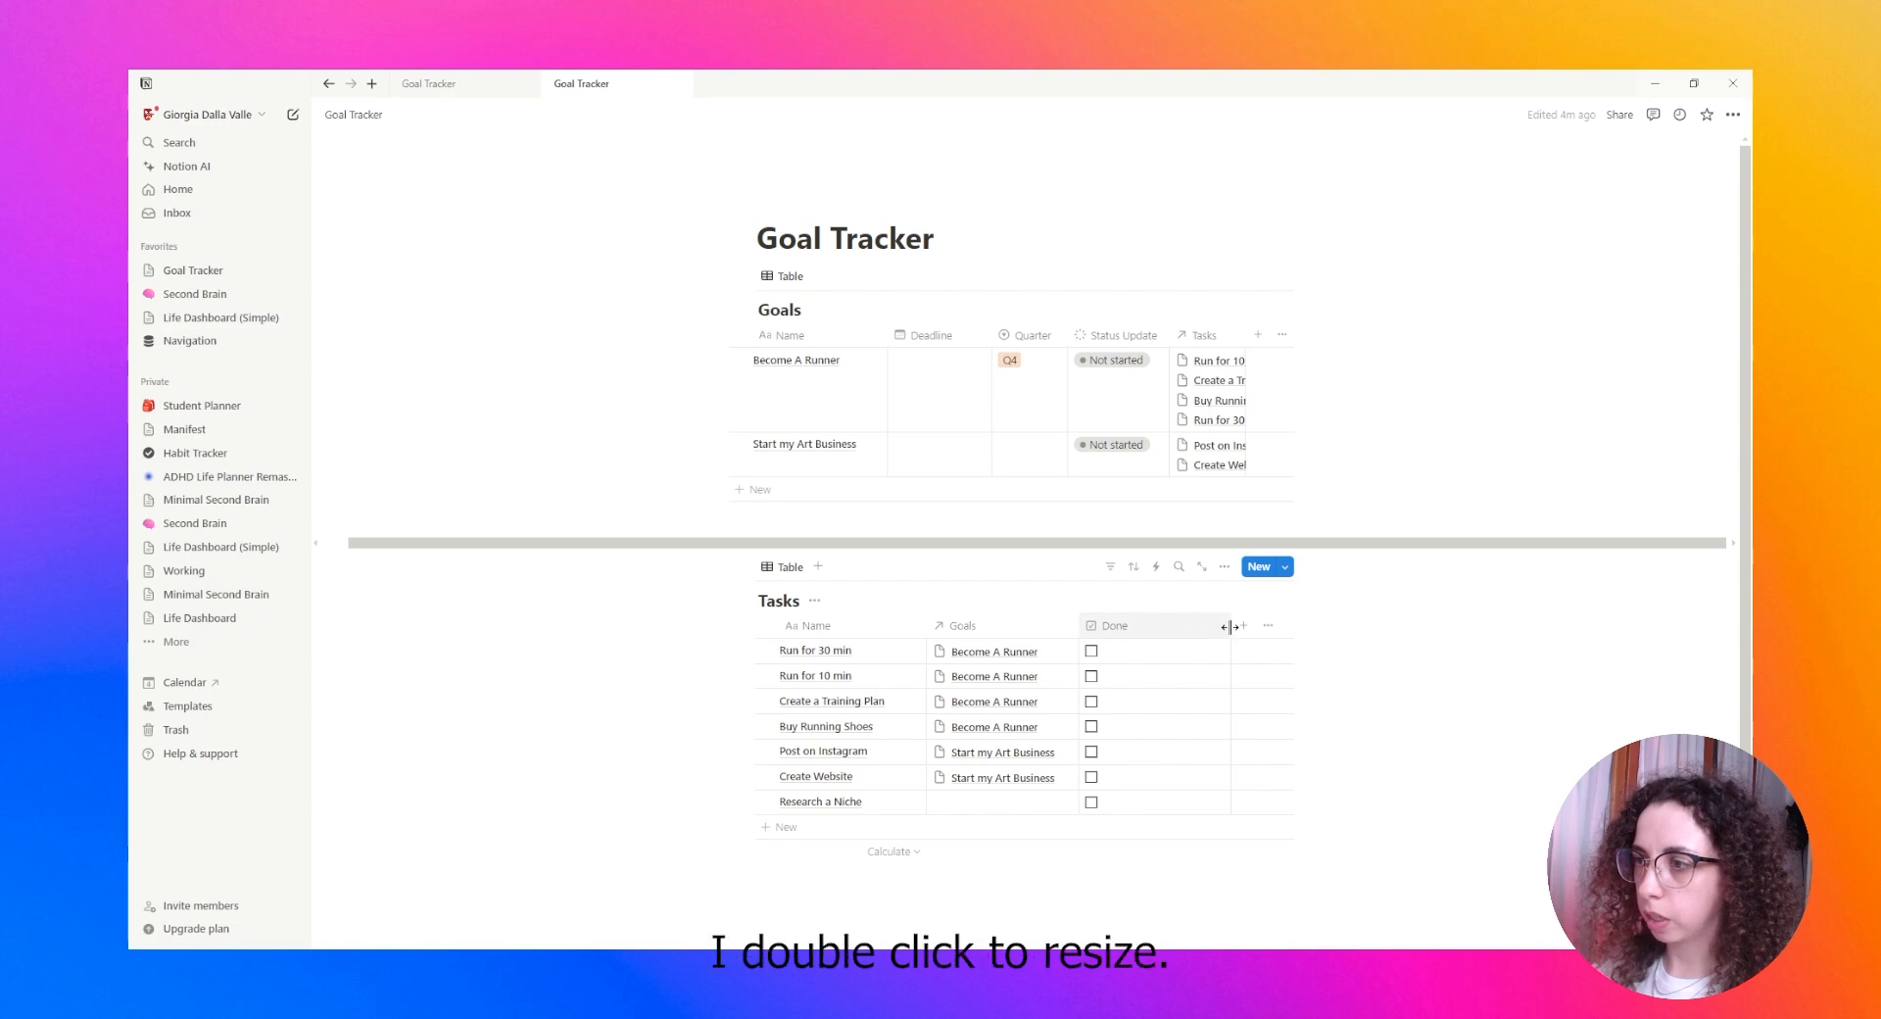
double_click(1231, 626)
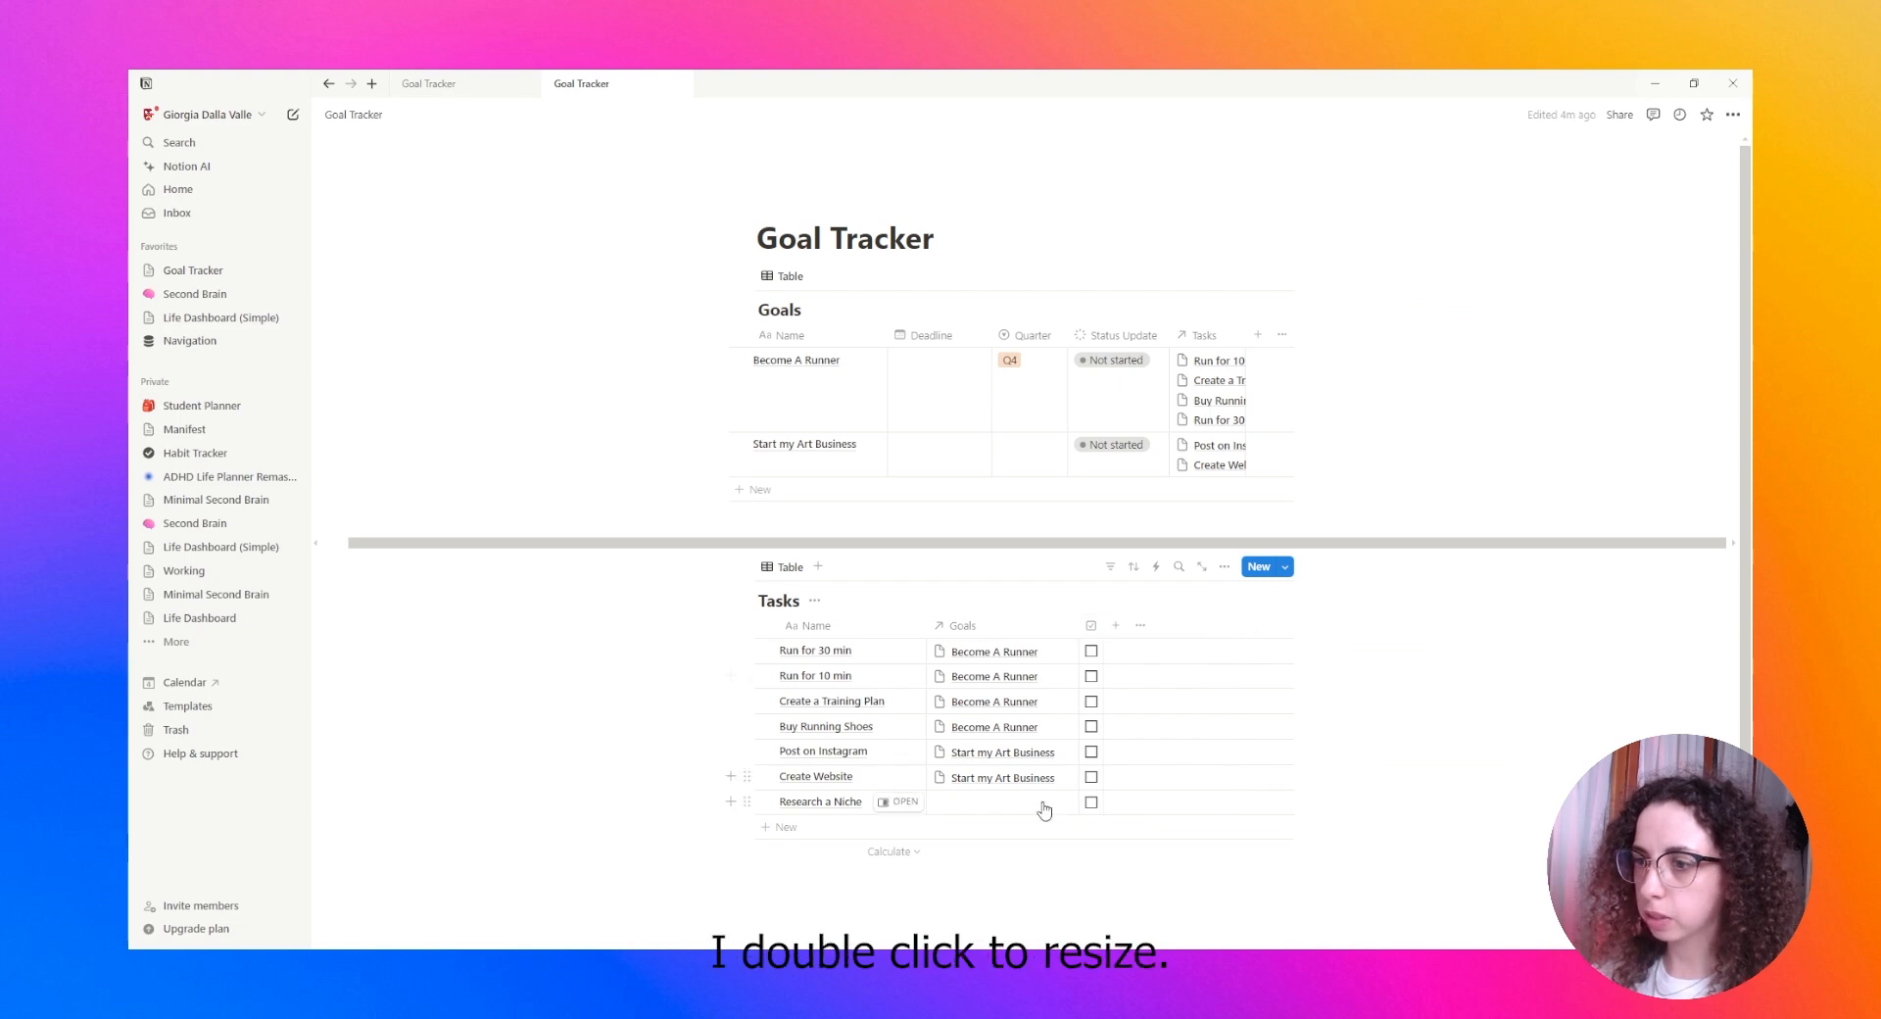
Link the Research a Niche task to the Start my Art Business goal
left_click(994, 801)
left_click(1001, 878)
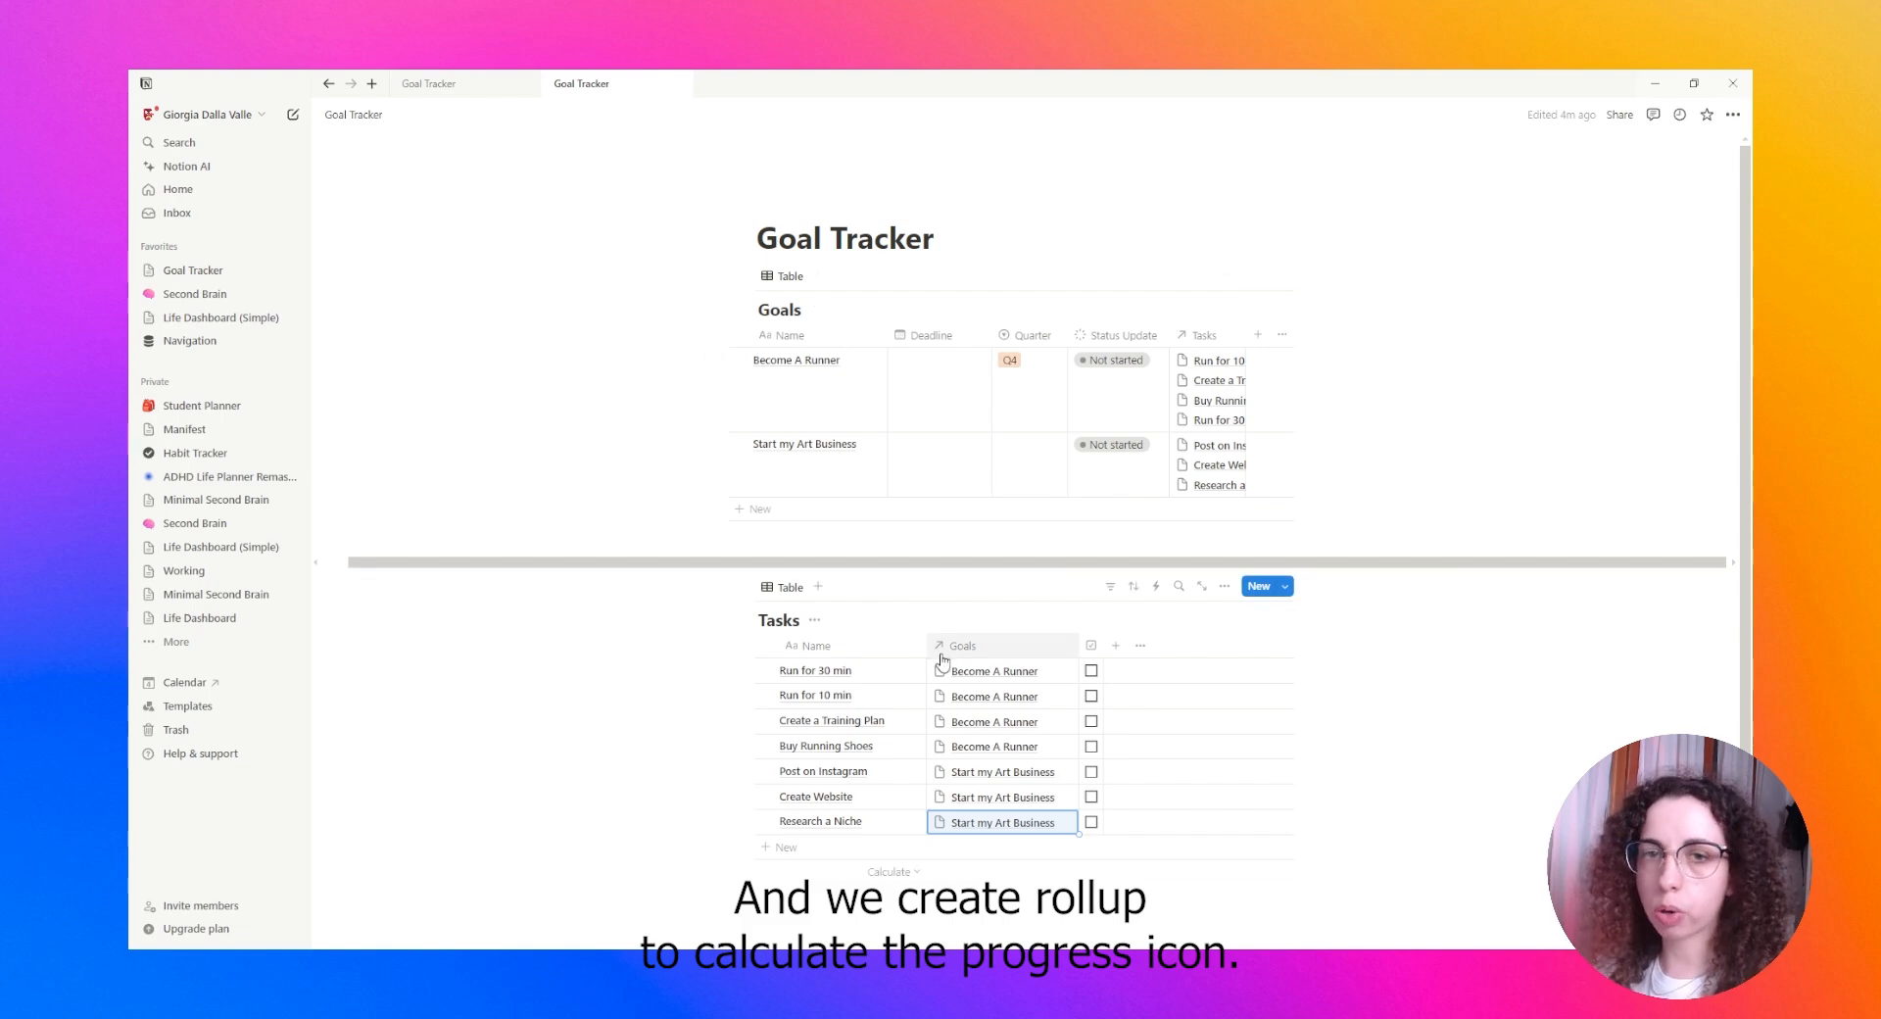
Add a Rollup property to the Goals table that uses the Tasks relation and its Done property
left_click(1257, 338)
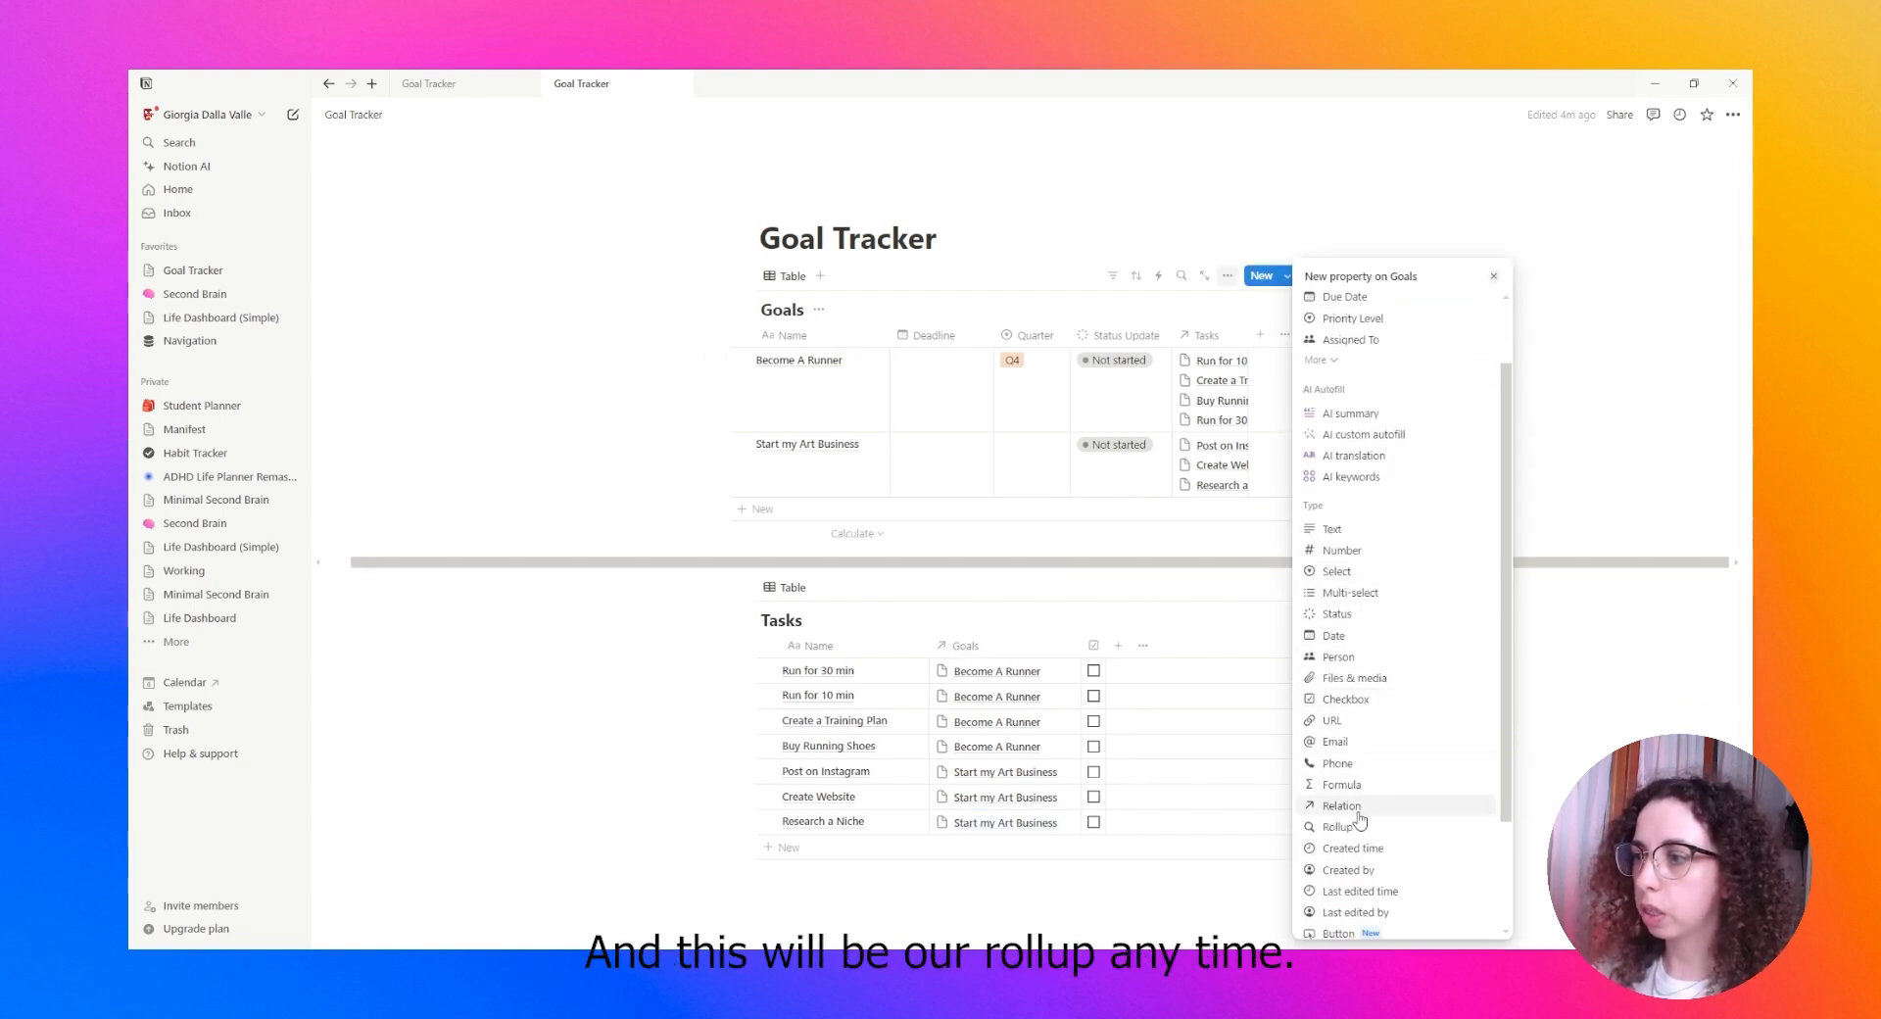
left_click(1357, 826)
left_click(1416, 392)
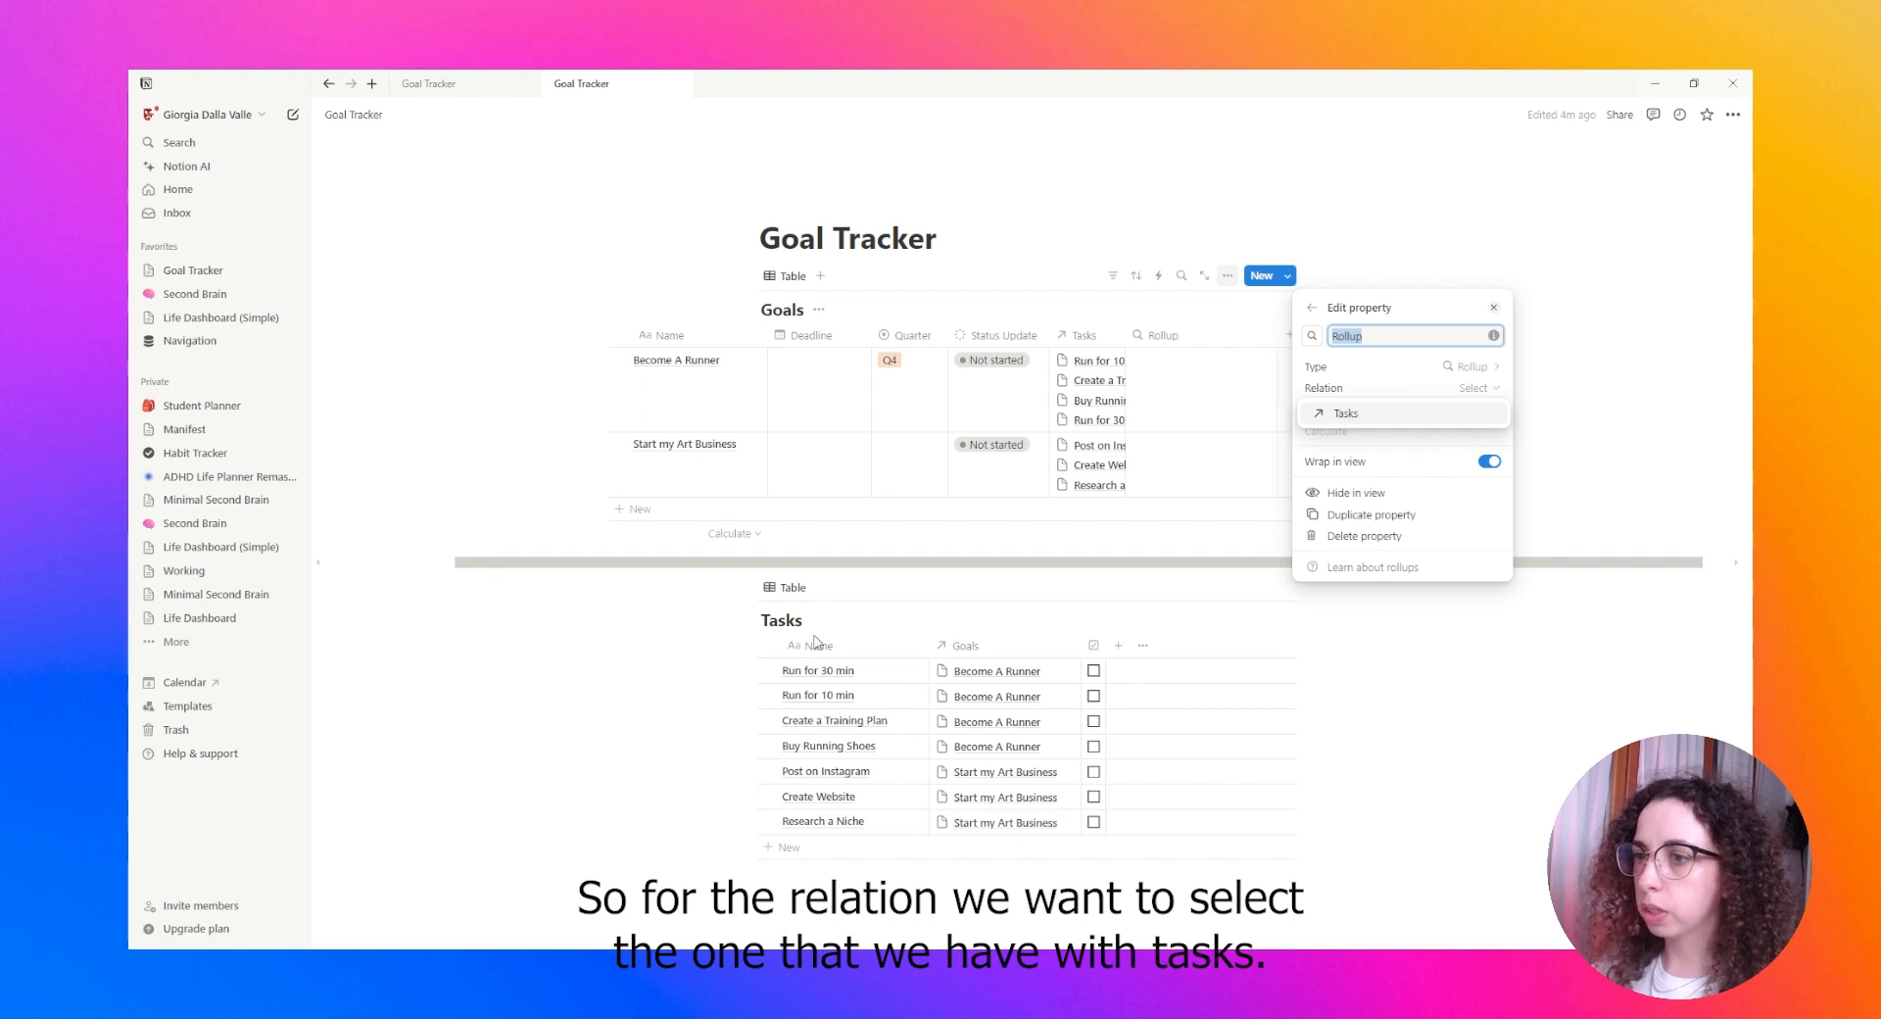
left_click(1357, 413)
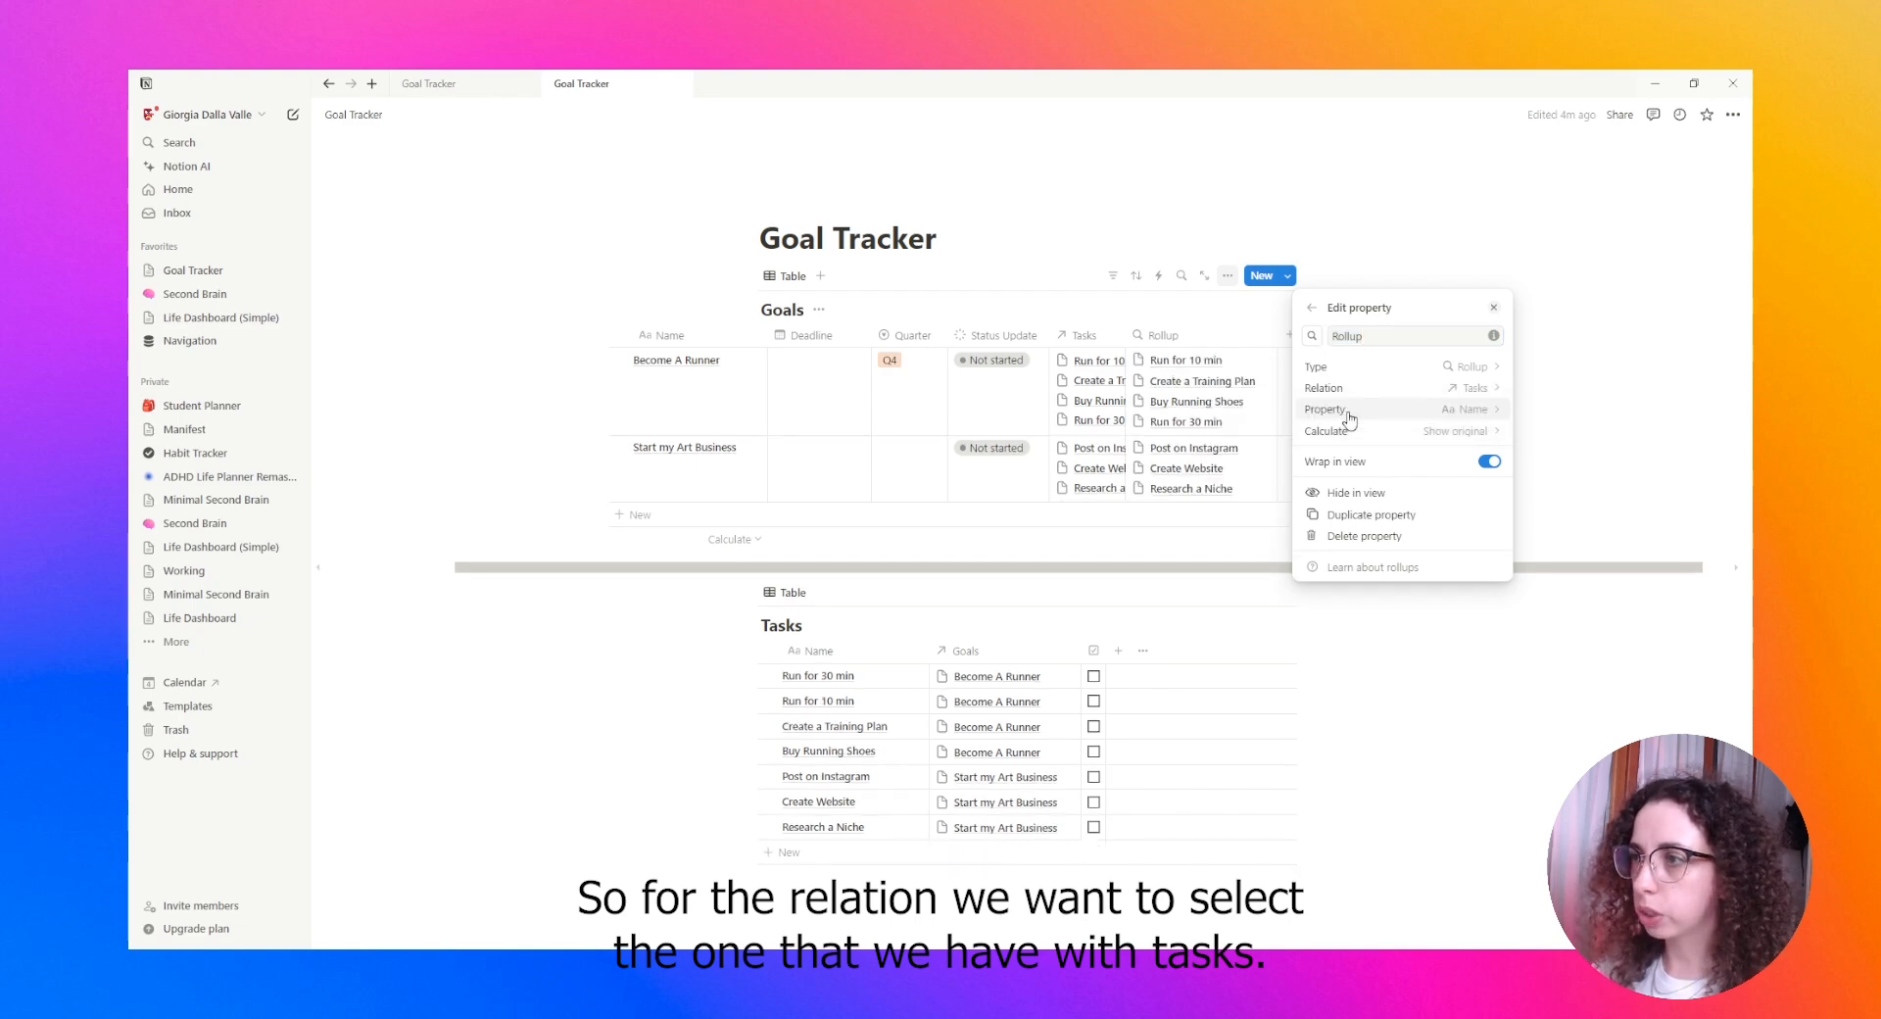
left_click(1326, 415)
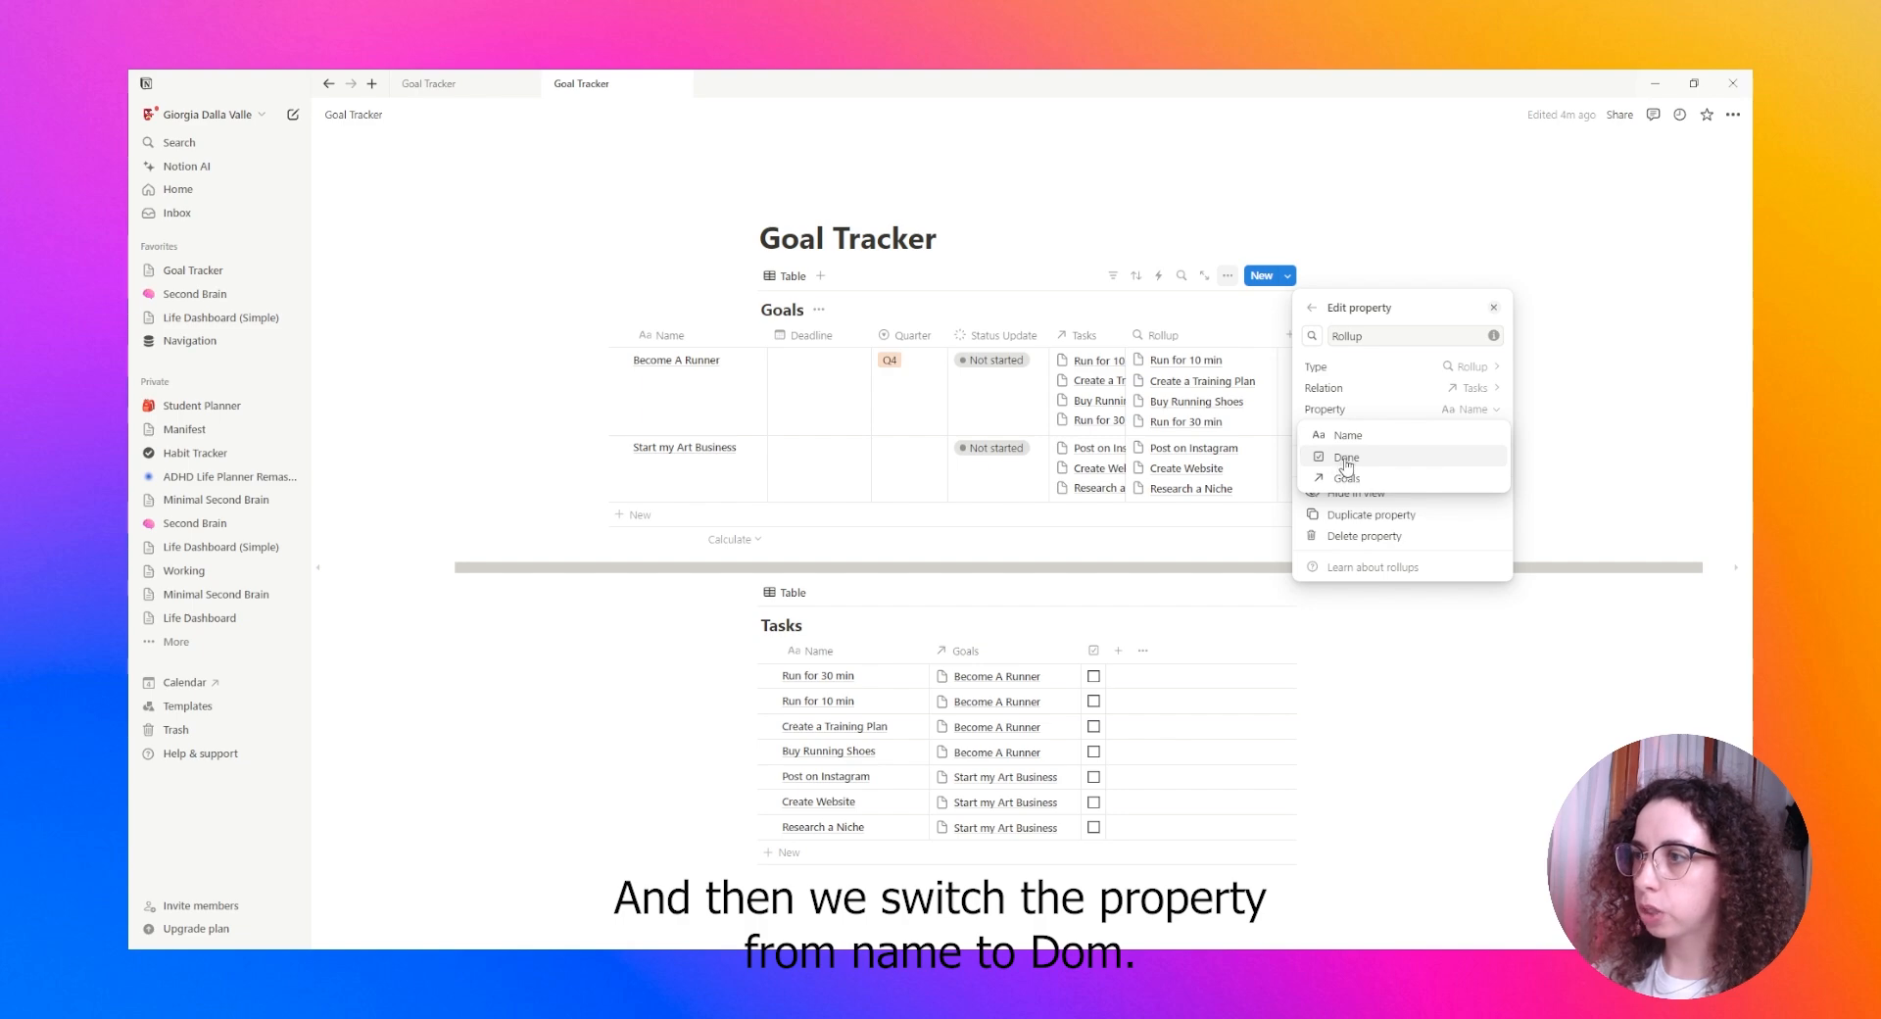
left_click(1346, 457)
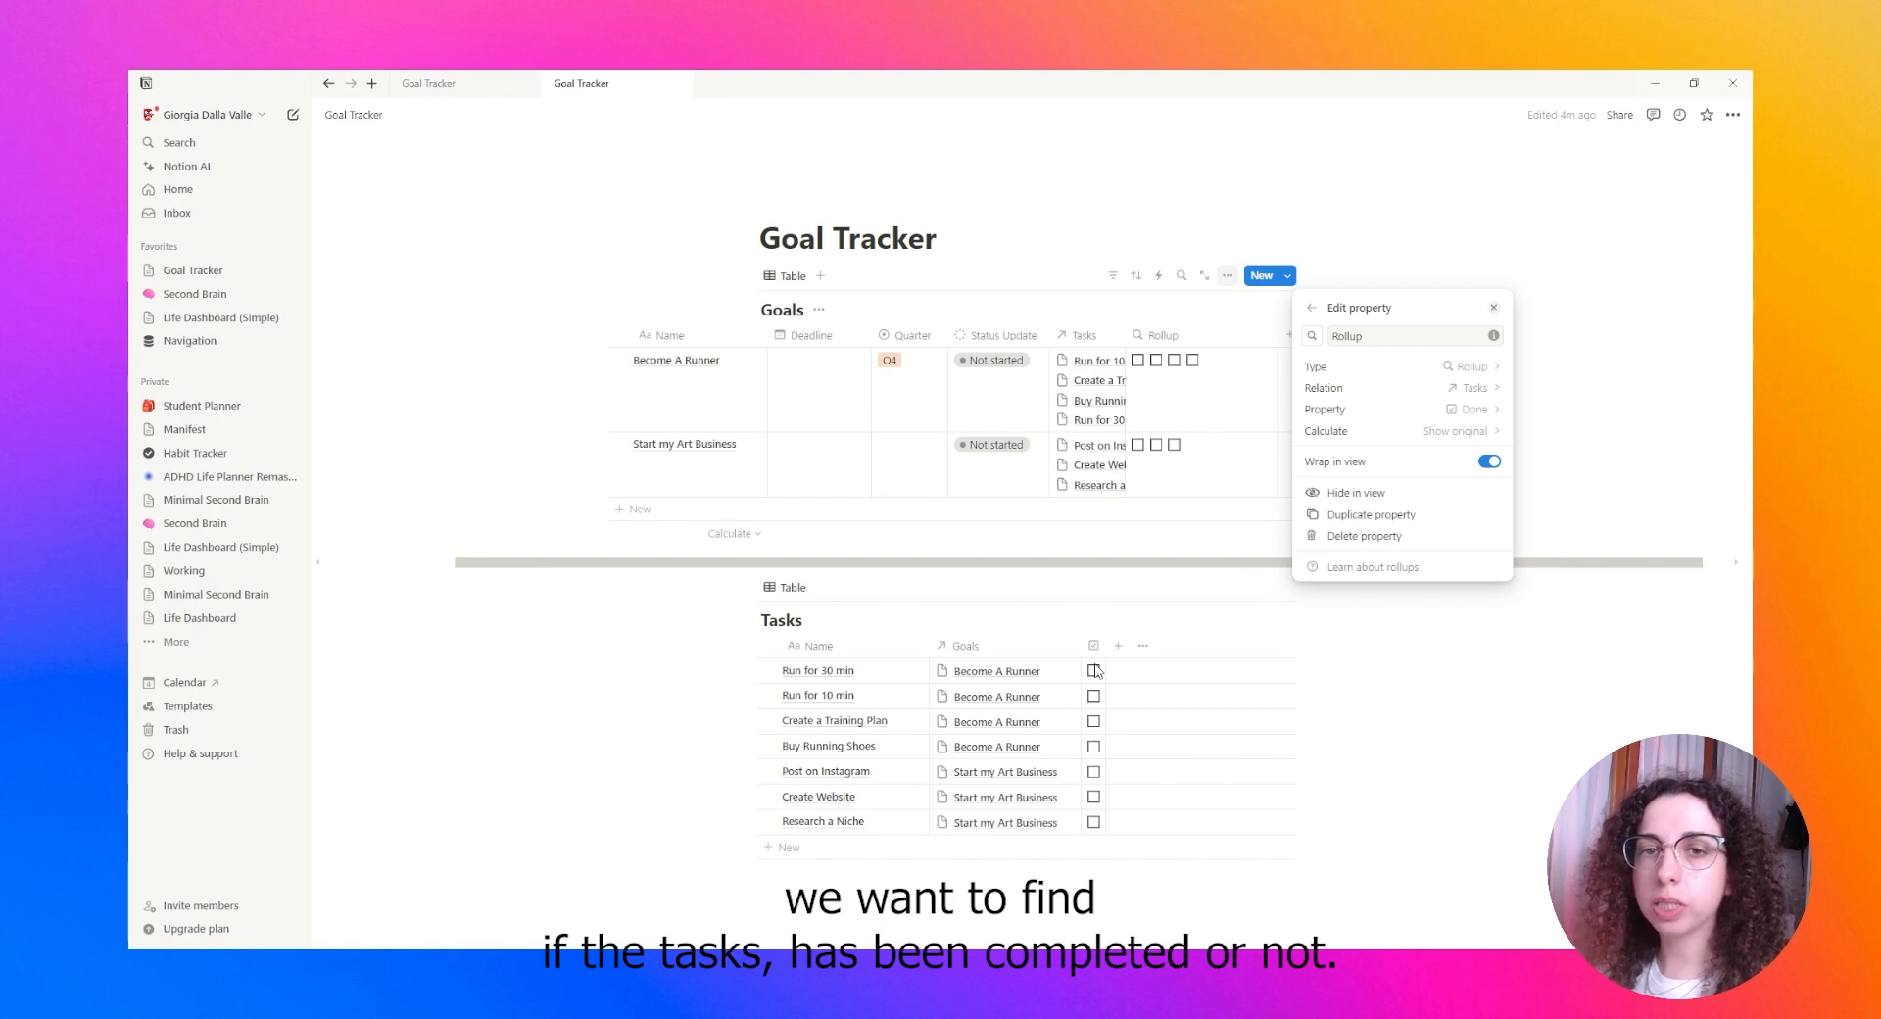
Set the rollup to calculate Percent checked and show it as an orange bar
left_click(1329, 435)
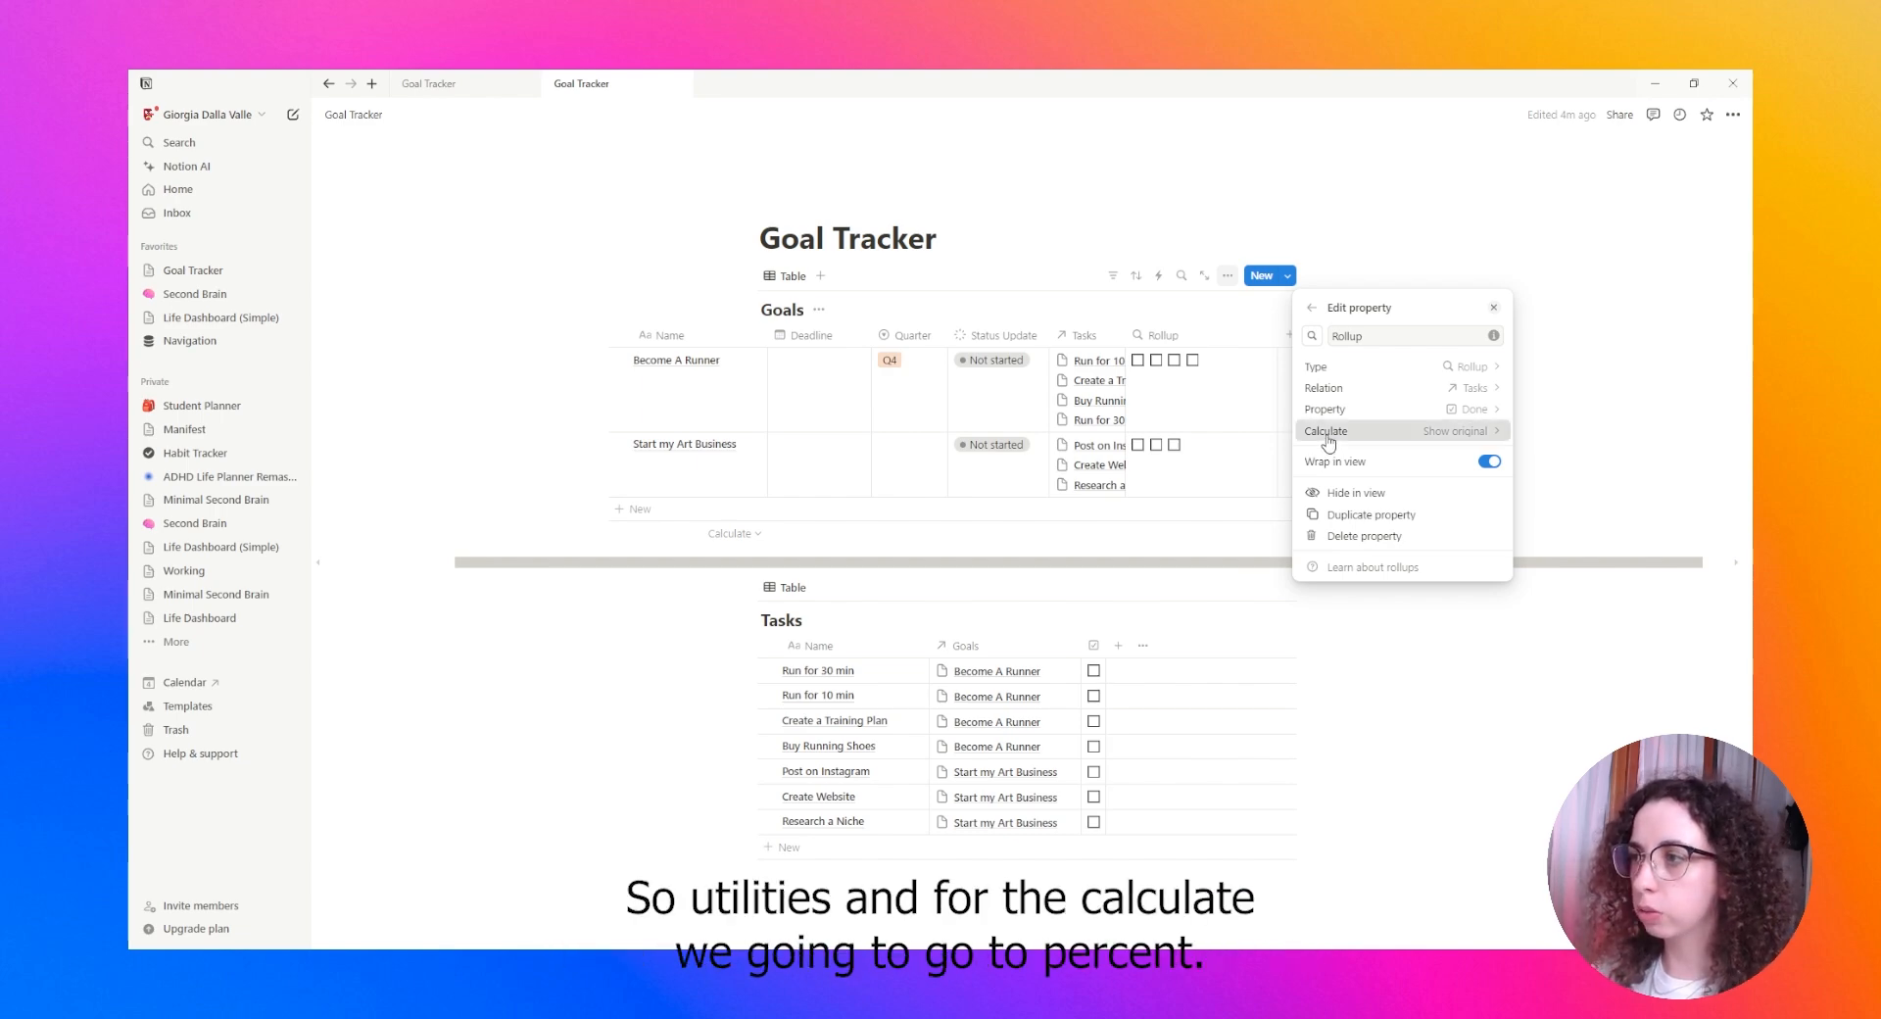
mouse_move(1428, 482)
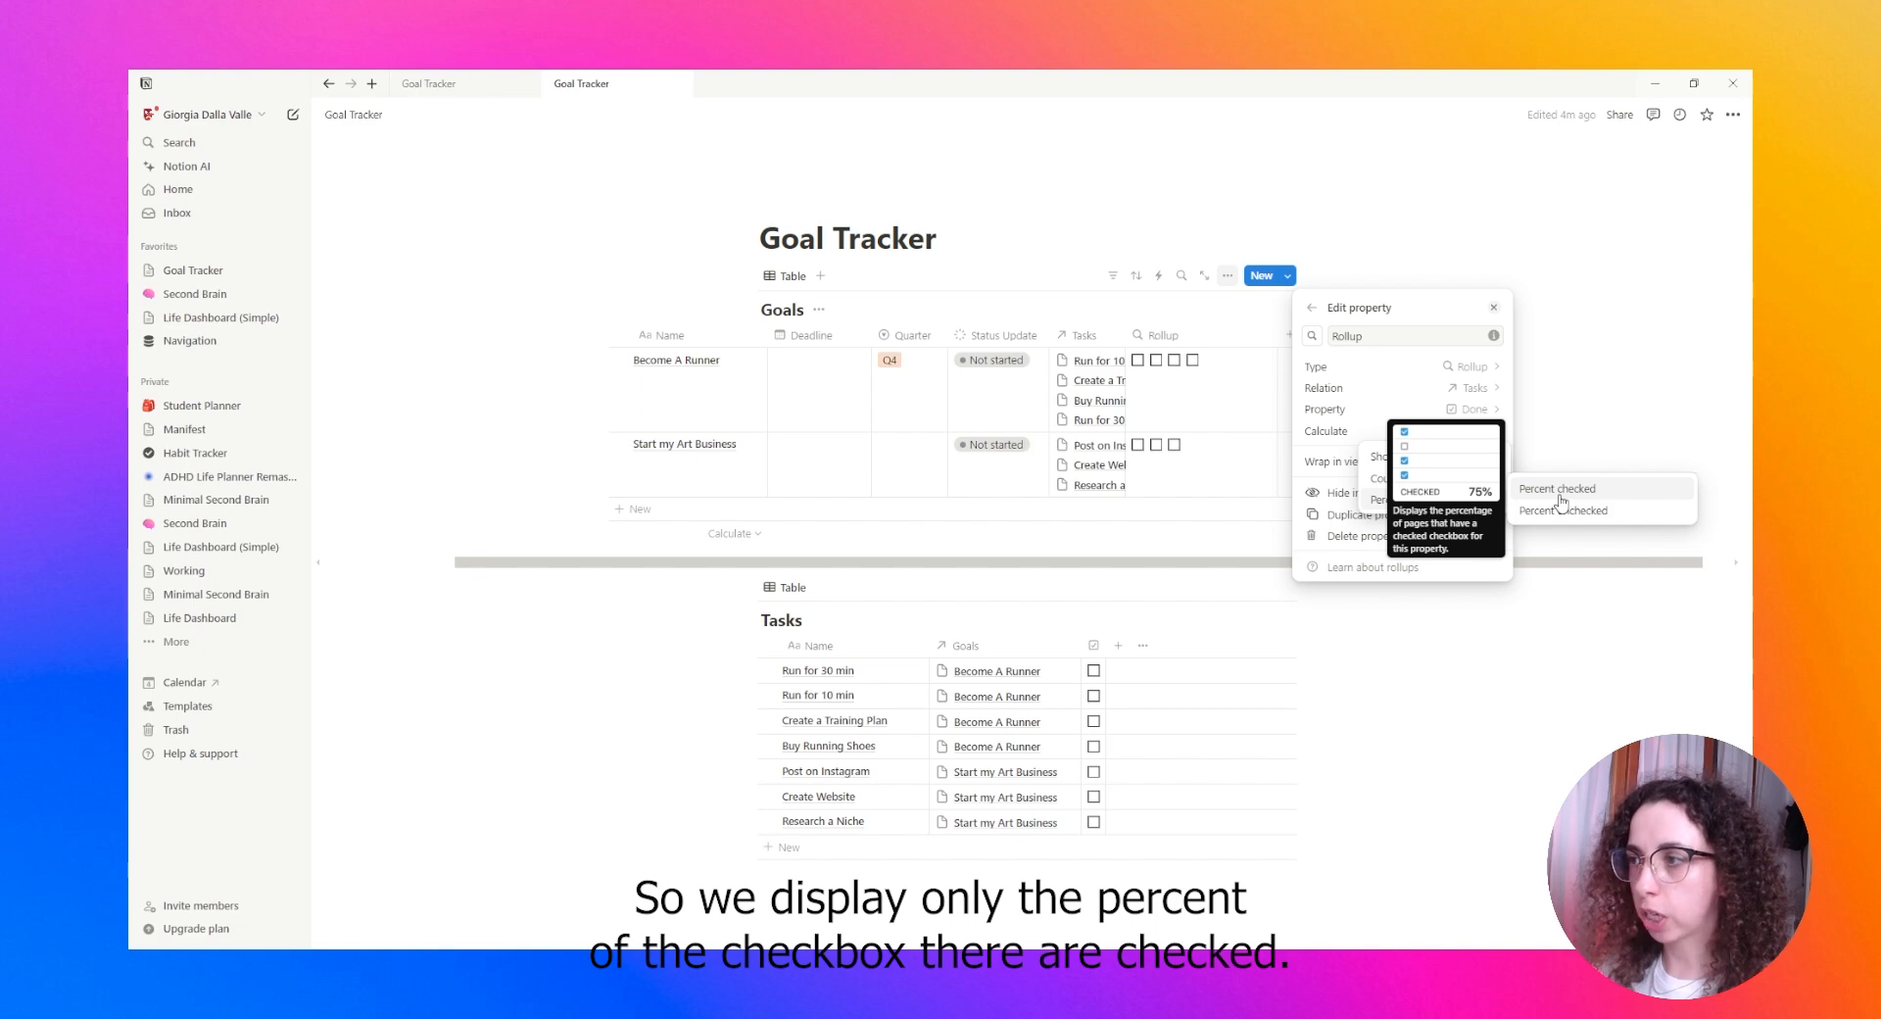
left_click(1560, 495)
left_click(1397, 500)
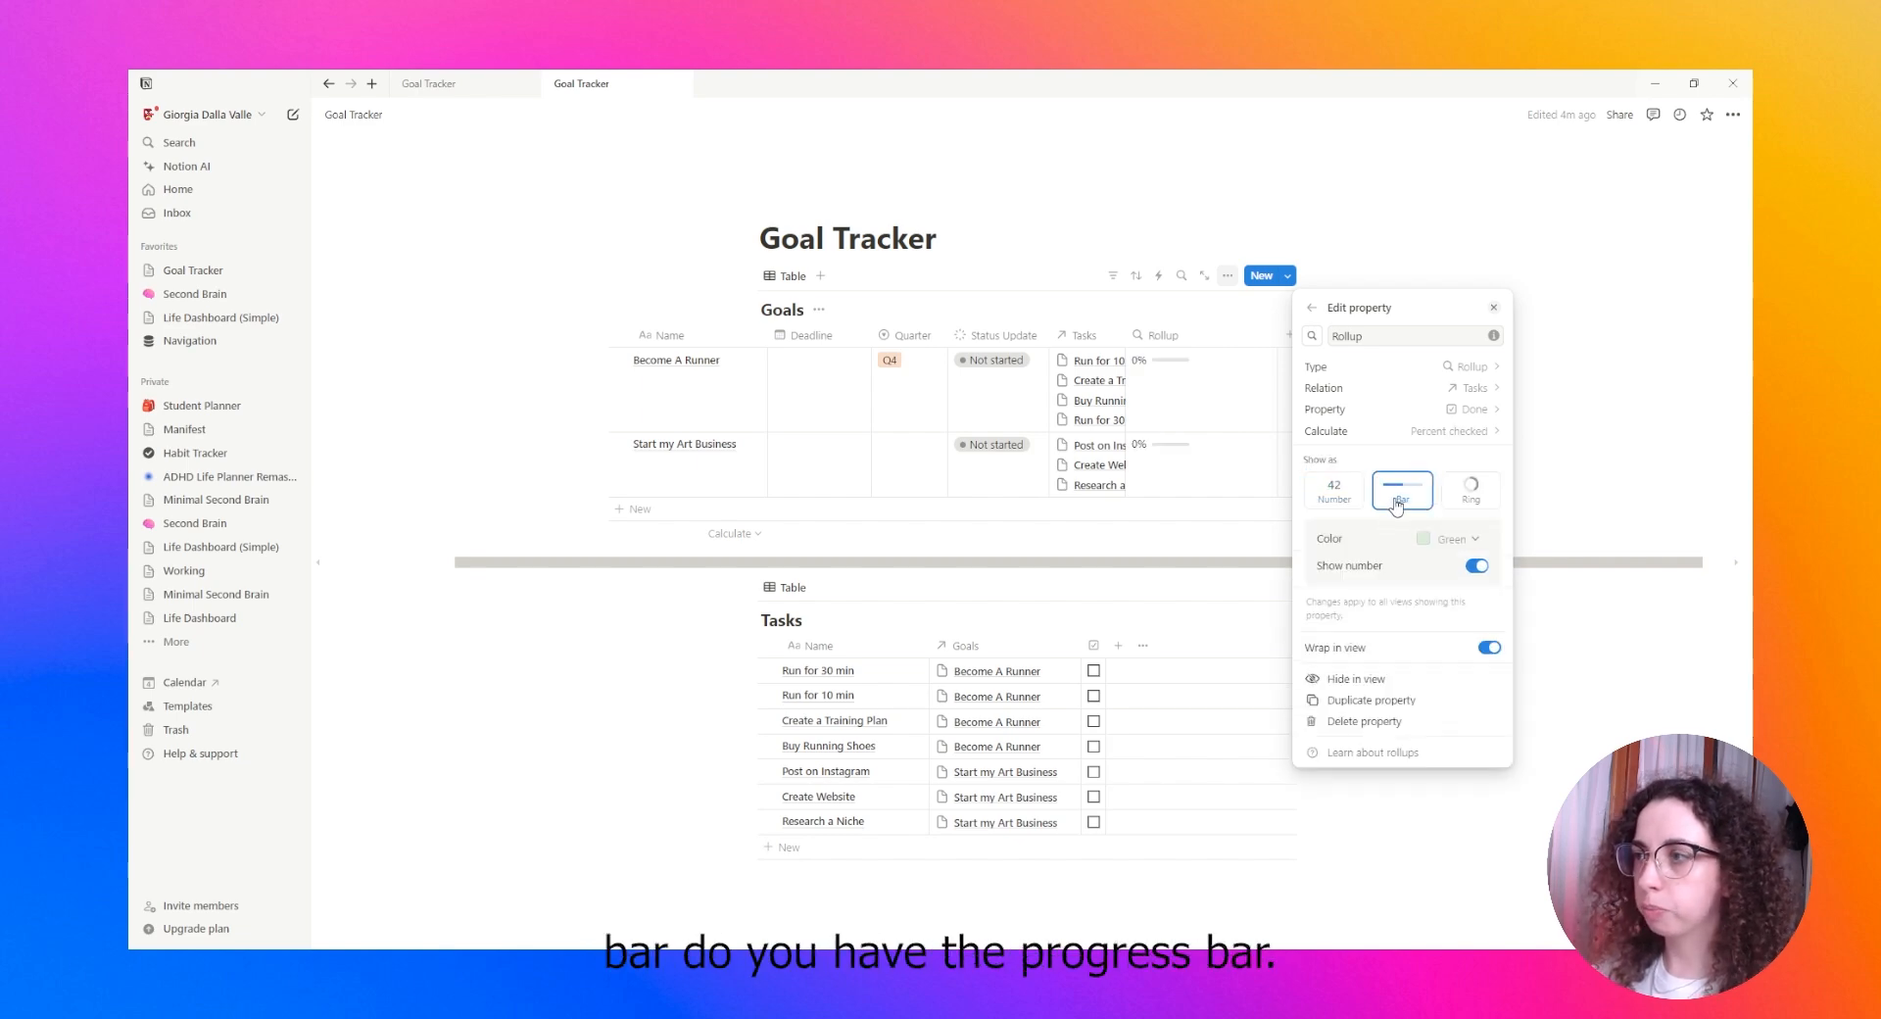
left_click(1450, 538)
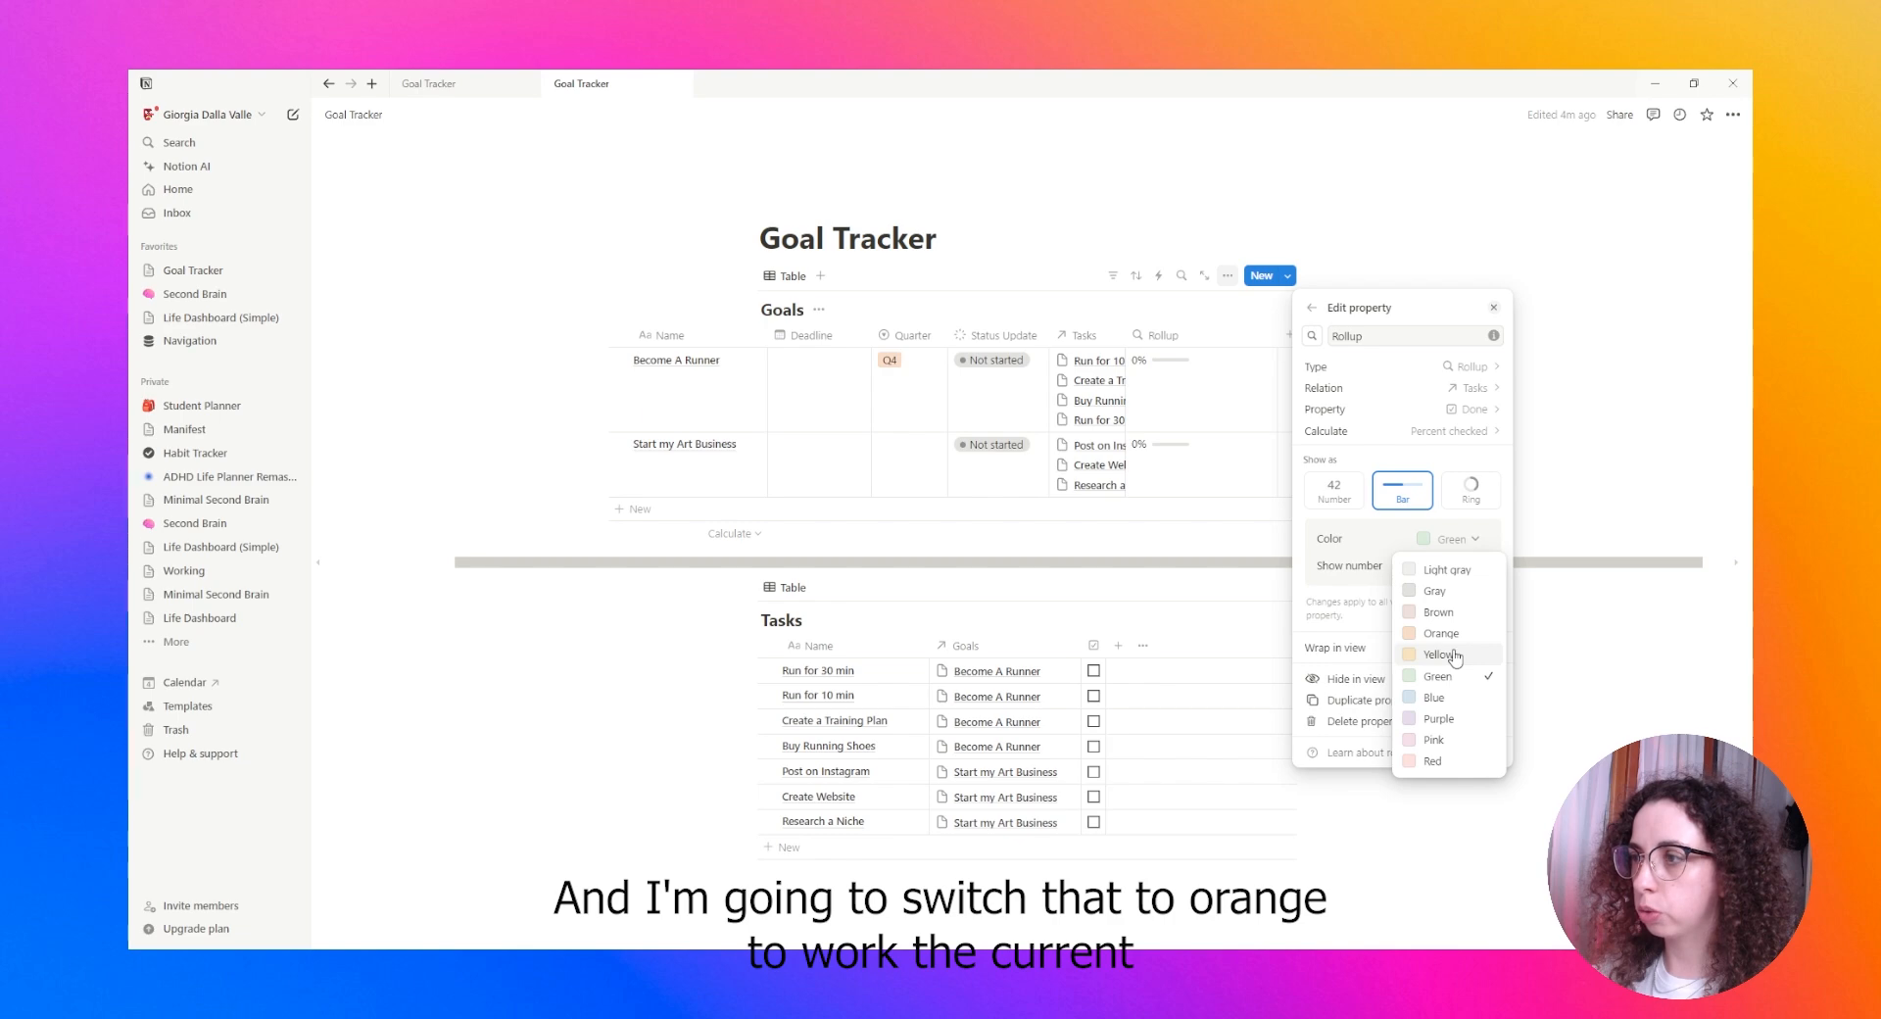
left_click(1441, 633)
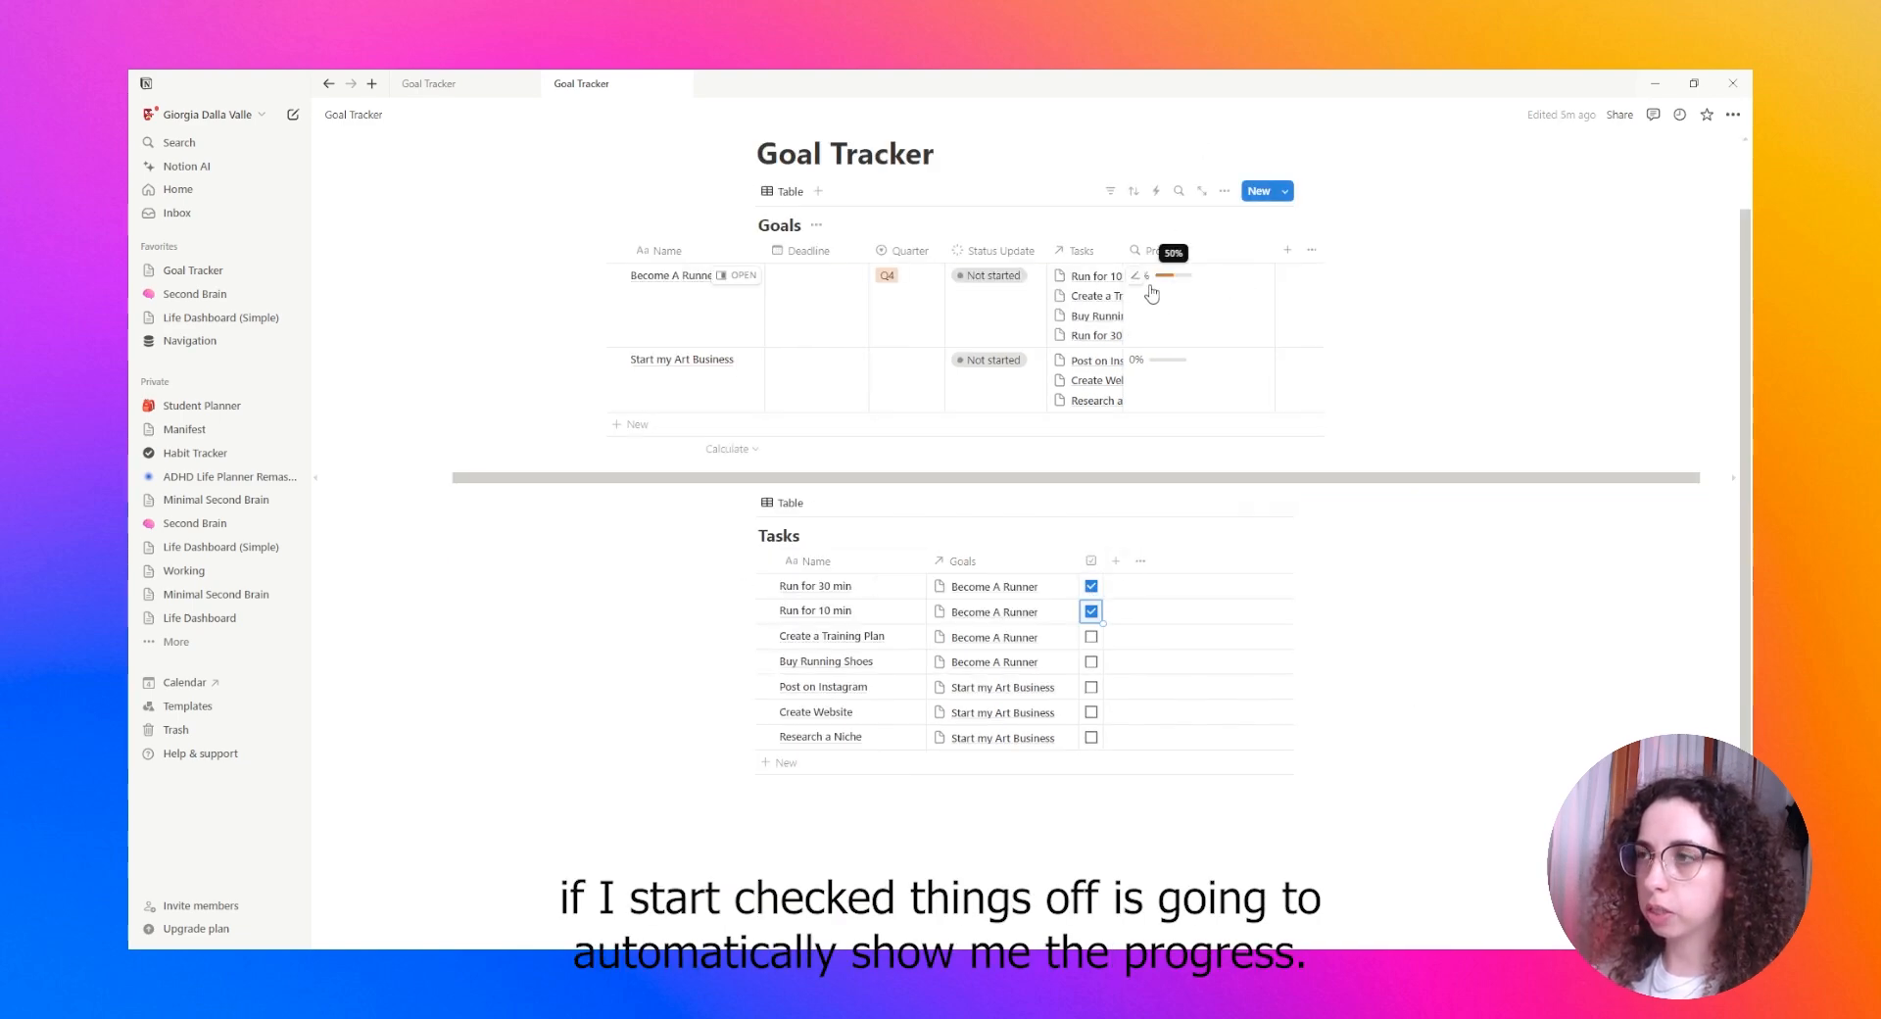
Switch the Goals database view from table to the Gallery layout
scroll(1395, 467, "up", 1)
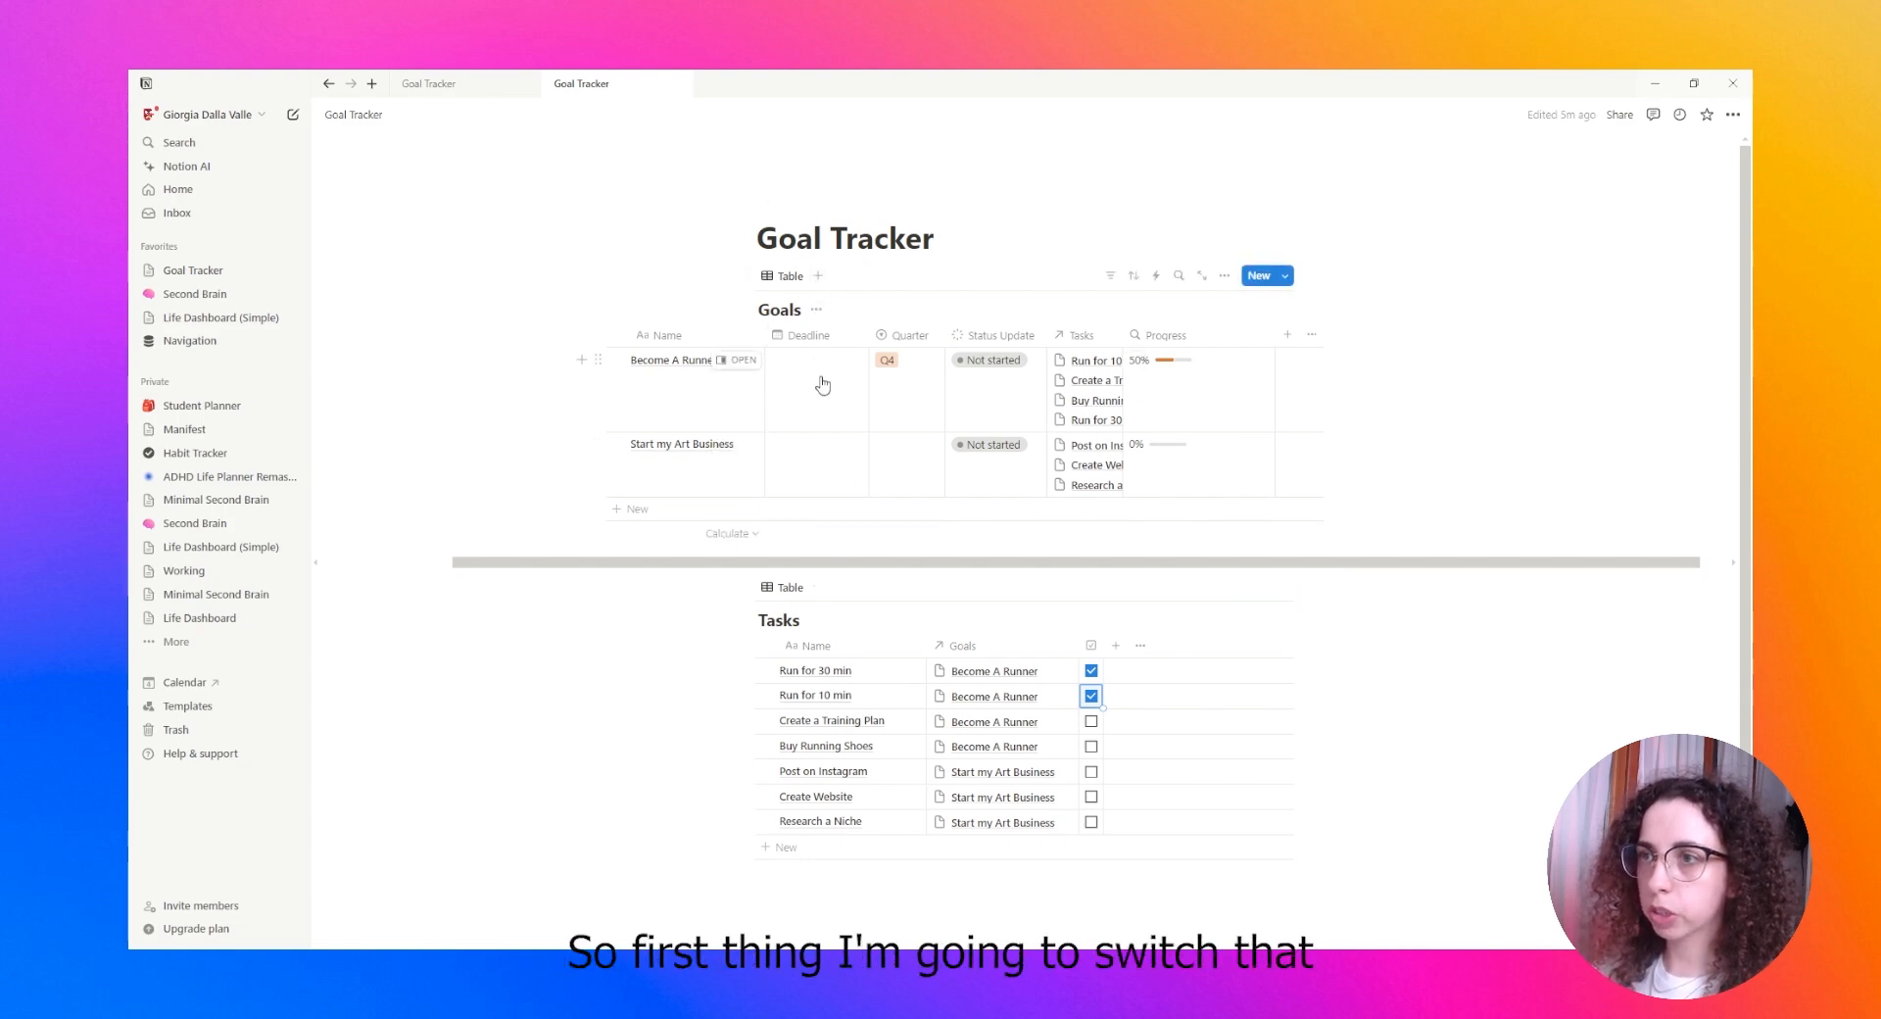
left_click(784, 276)
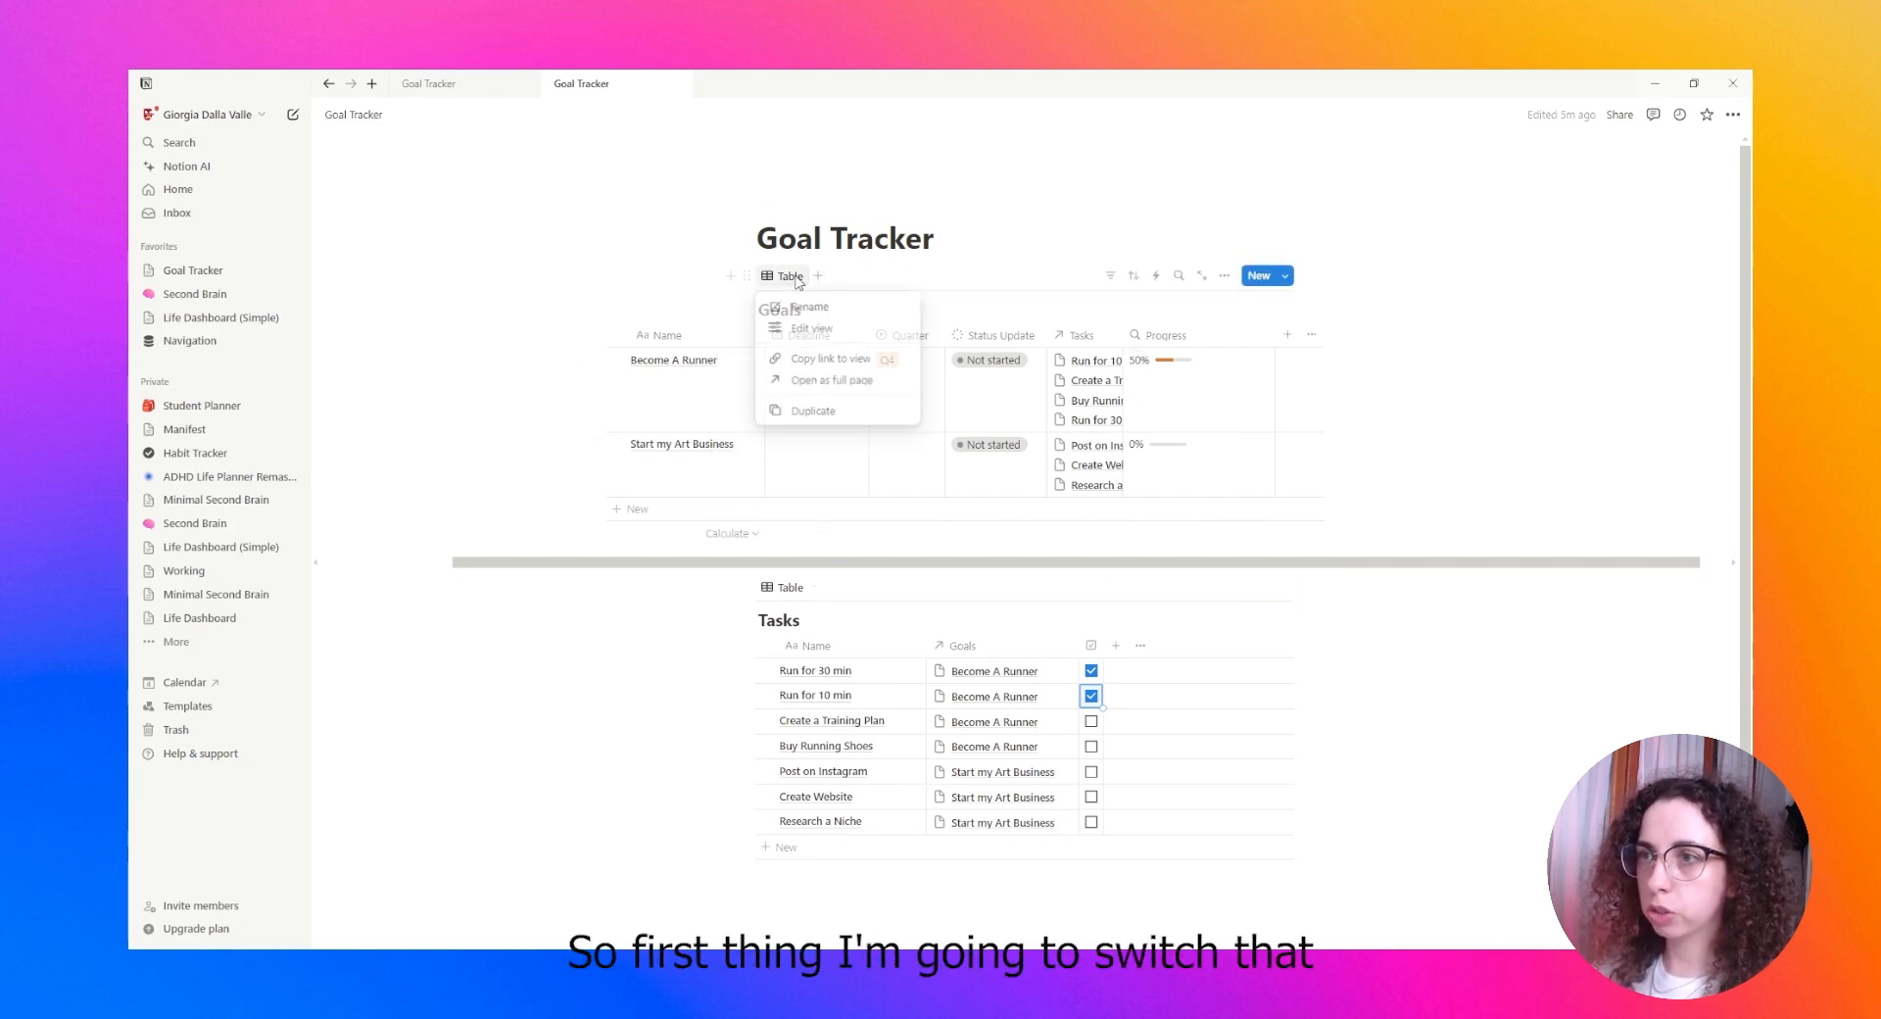
left_click(813, 329)
left_click(1470, 370)
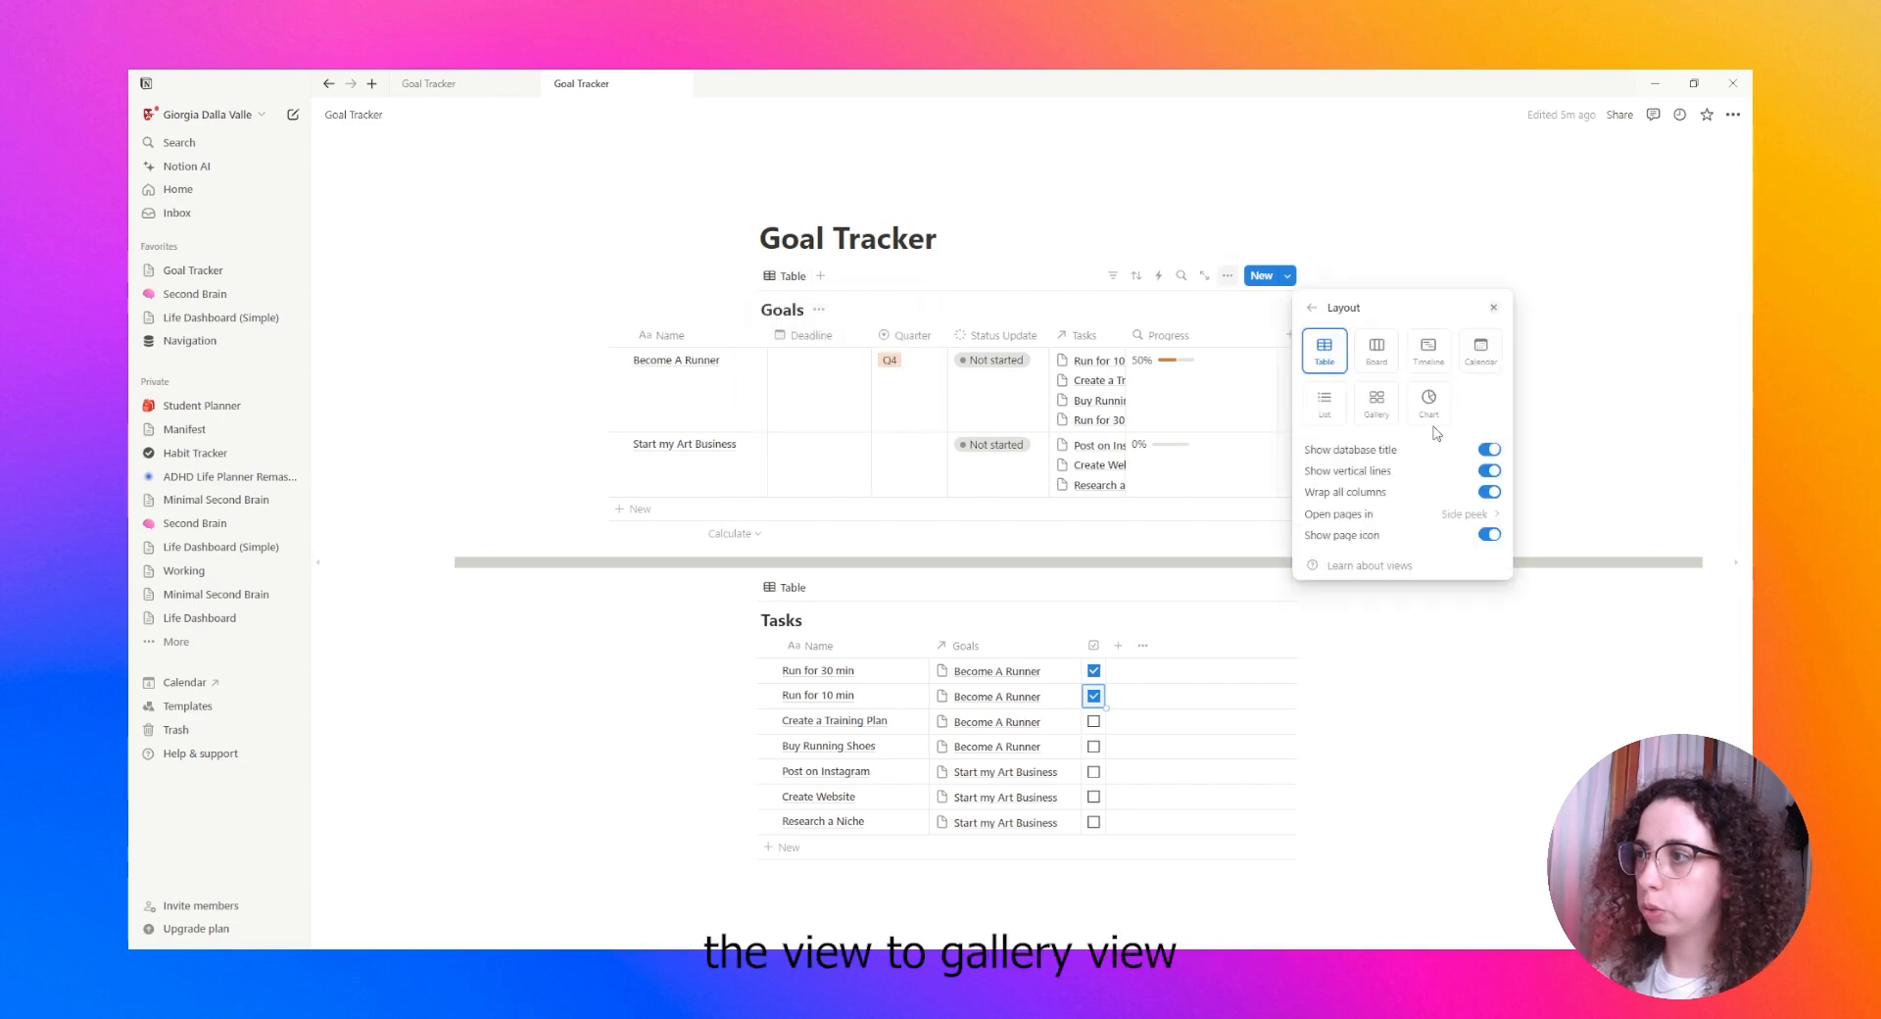
left_click(1377, 402)
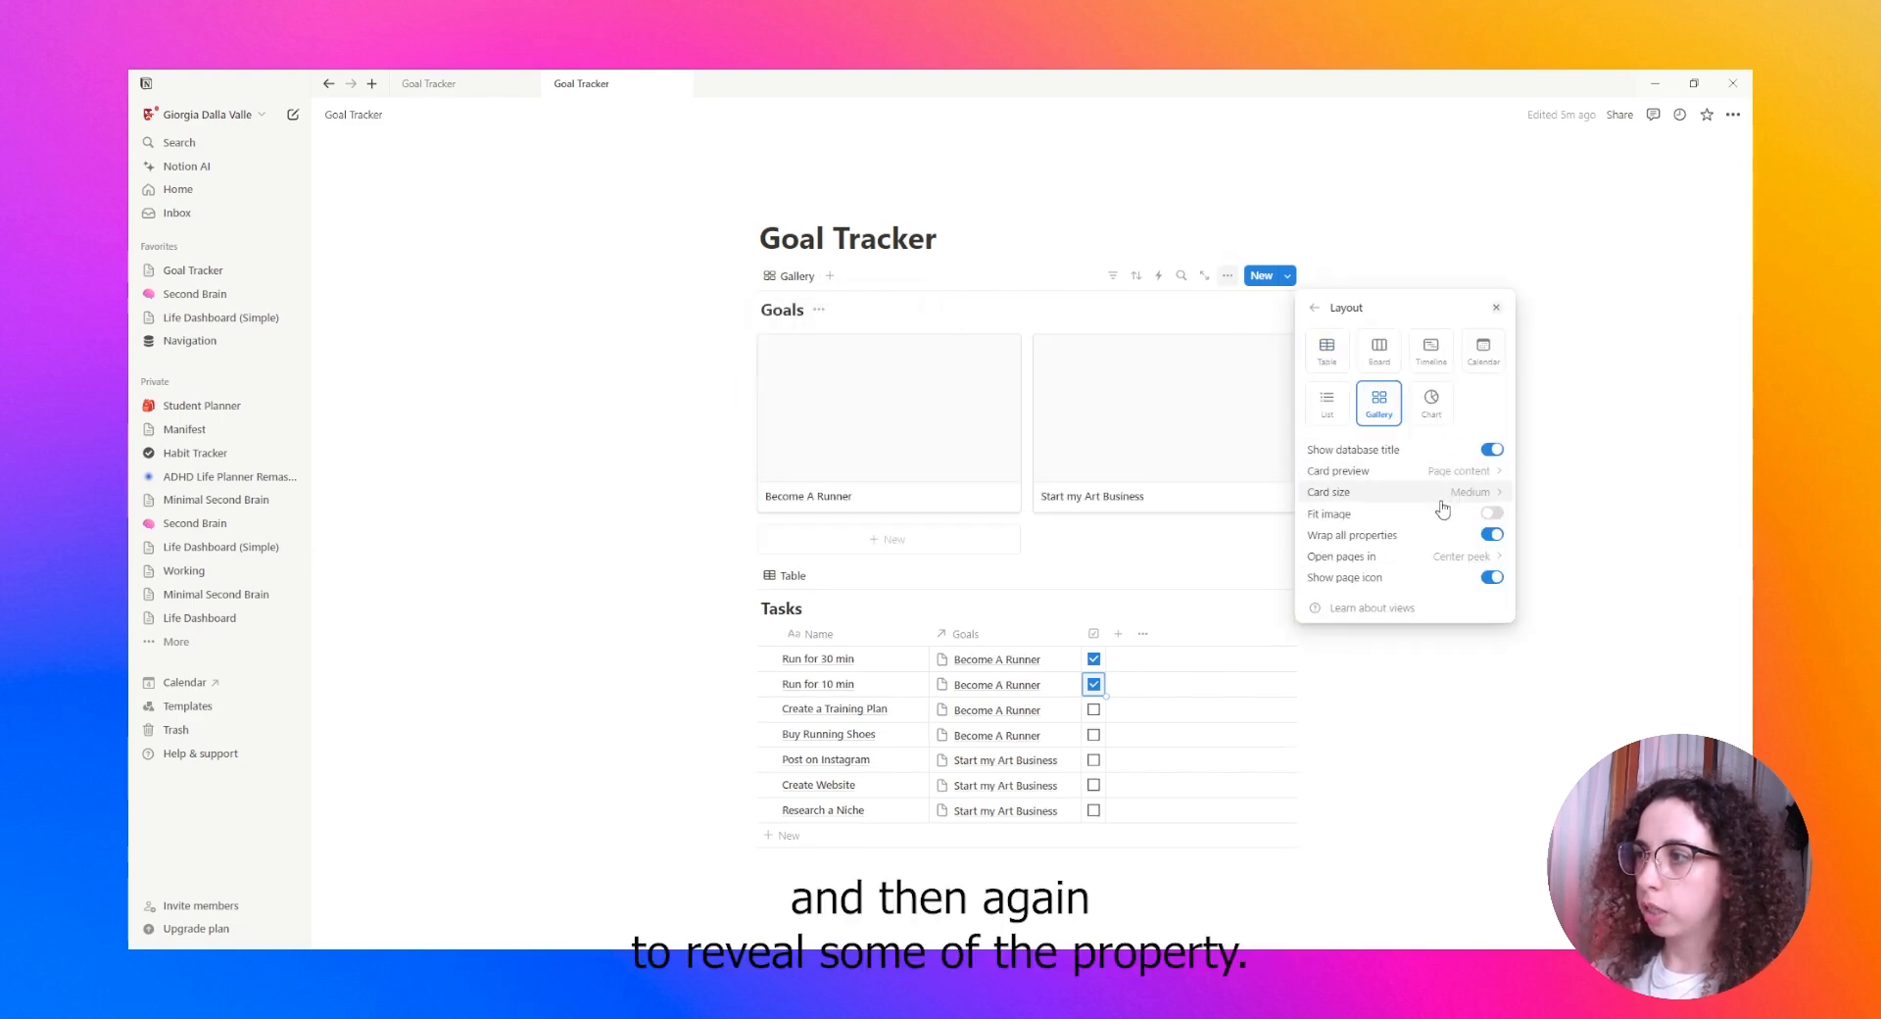
Show the Deadline, Progress, Quarter, Status Update and Tasks properties on the Goals gallery cards
left_click(1311, 310)
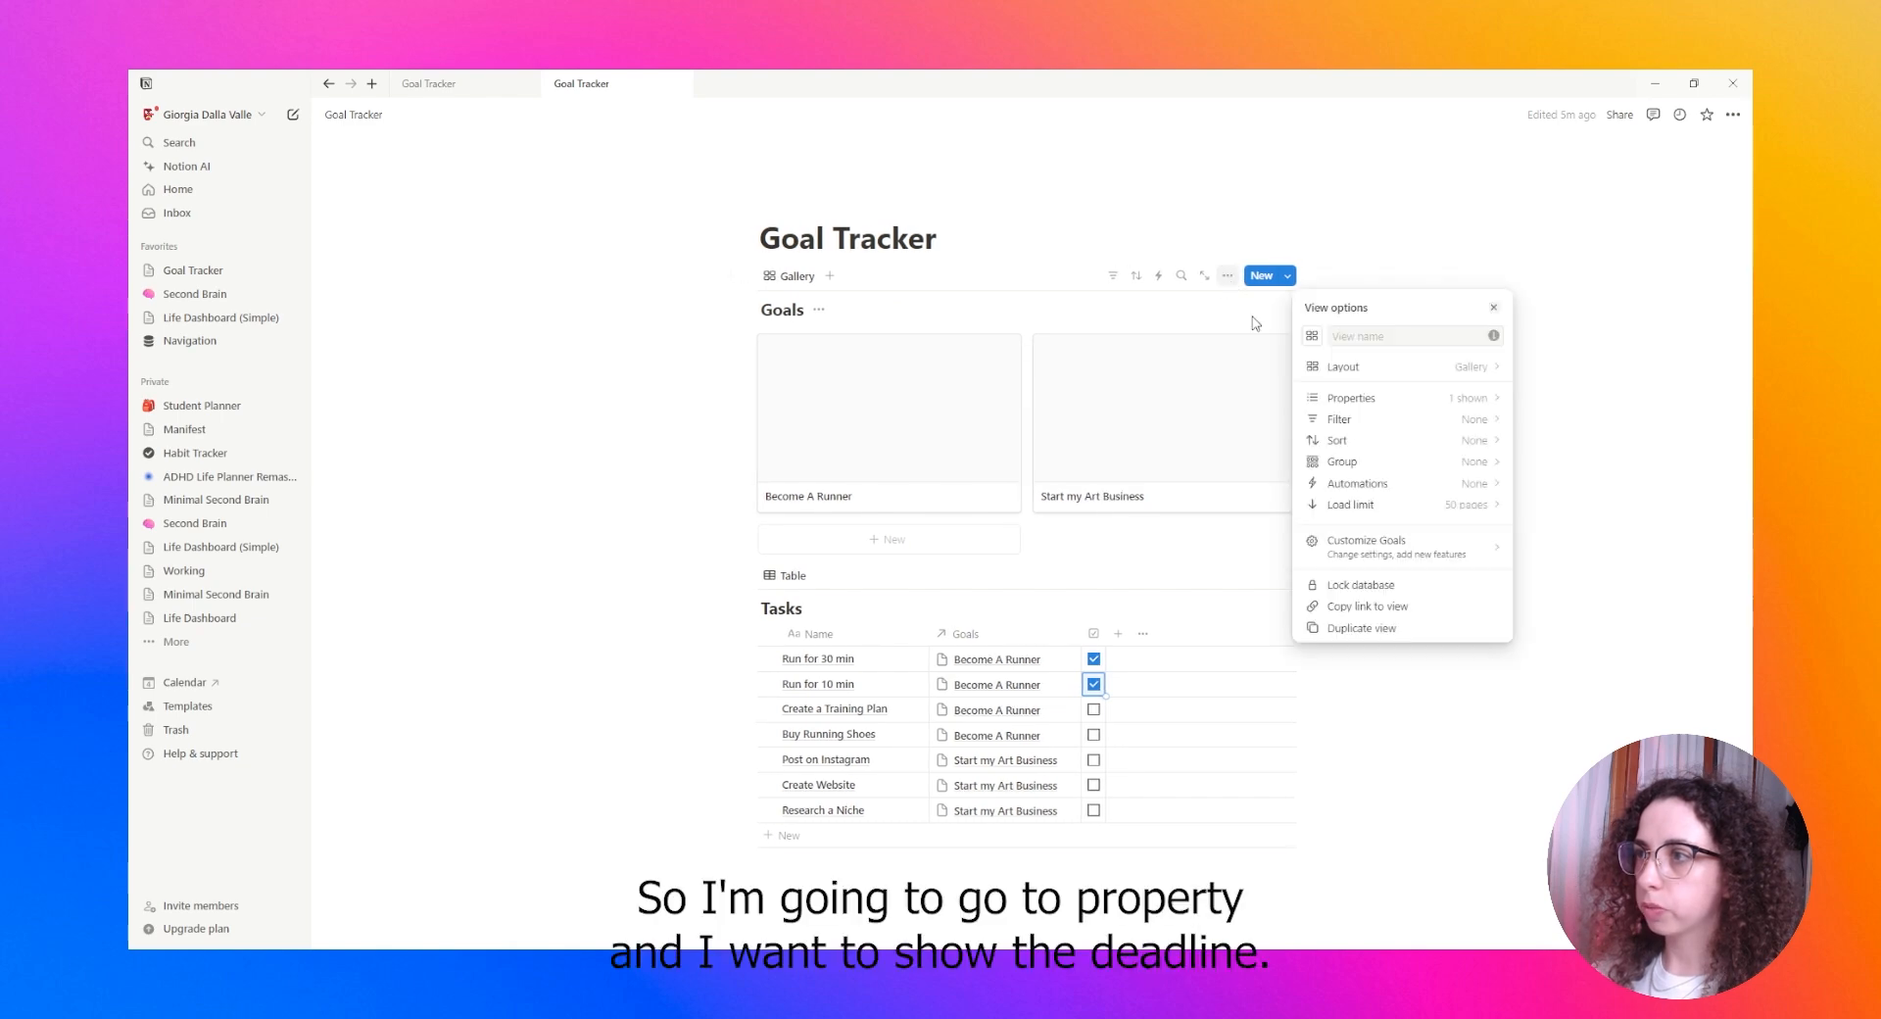
left_click(1447, 408)
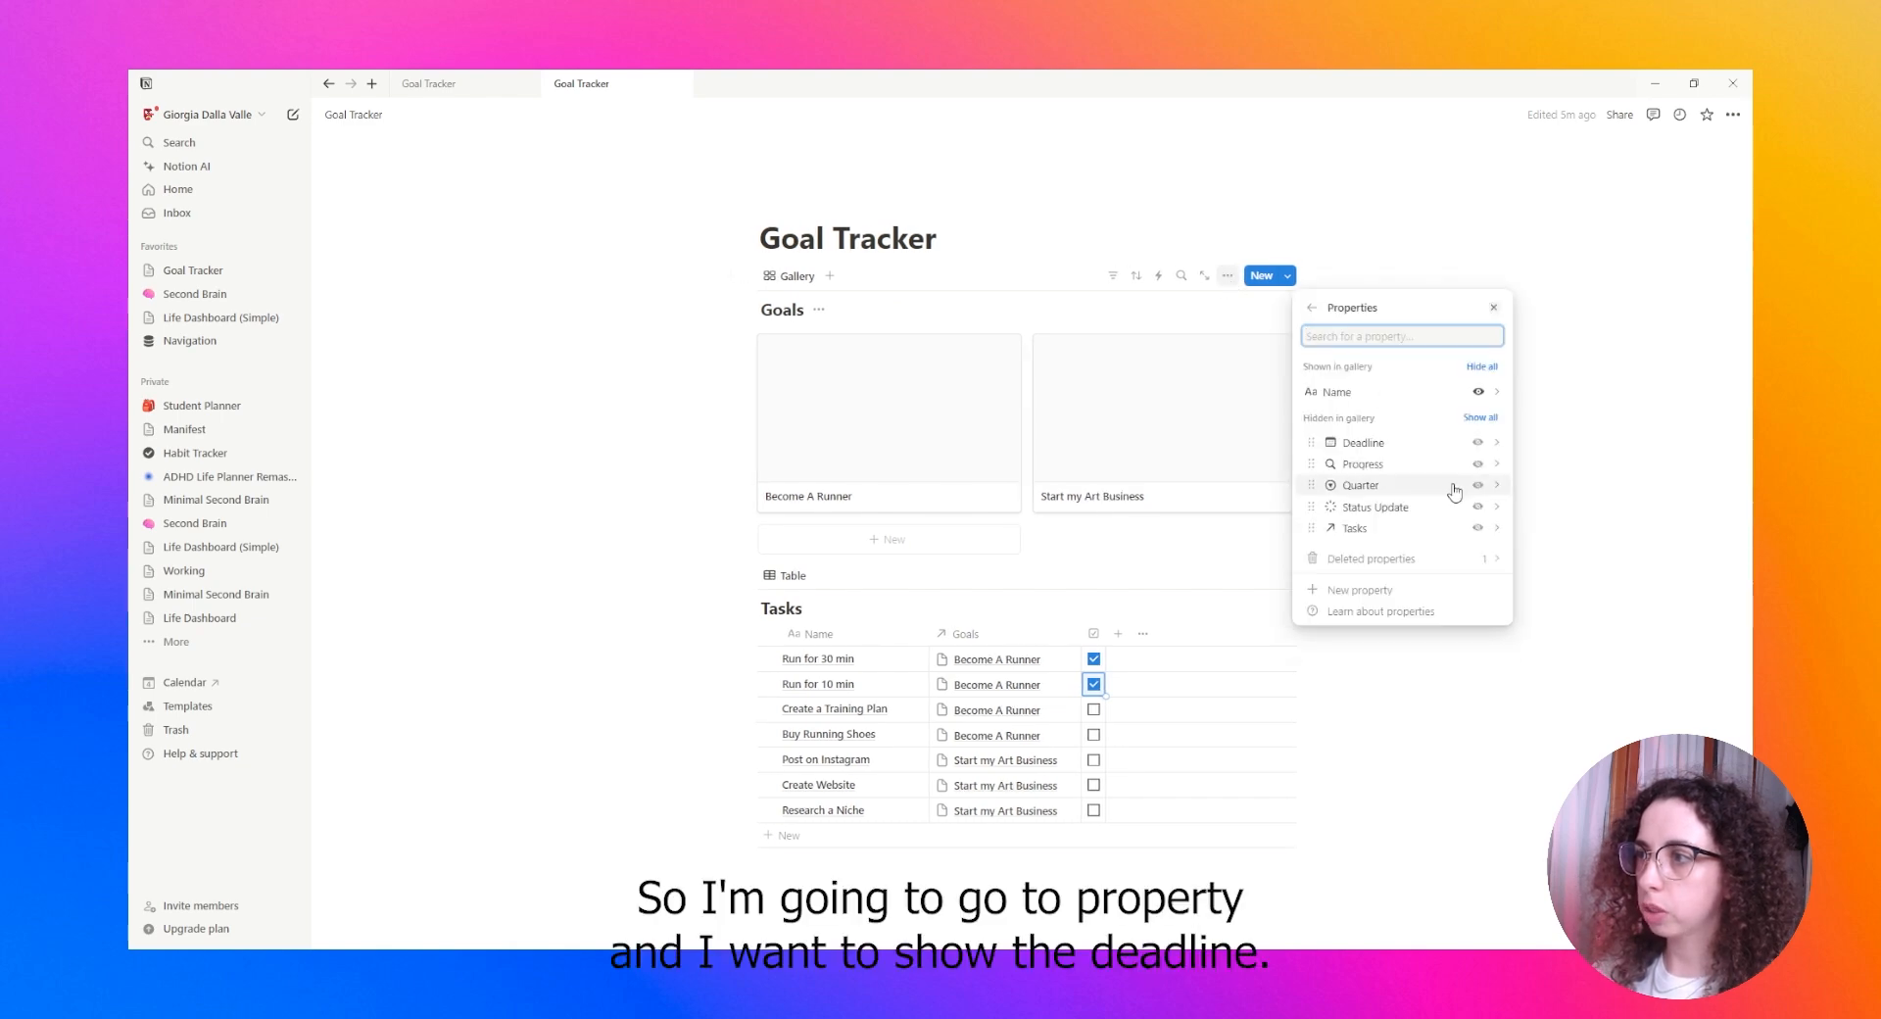
left_click(1479, 443)
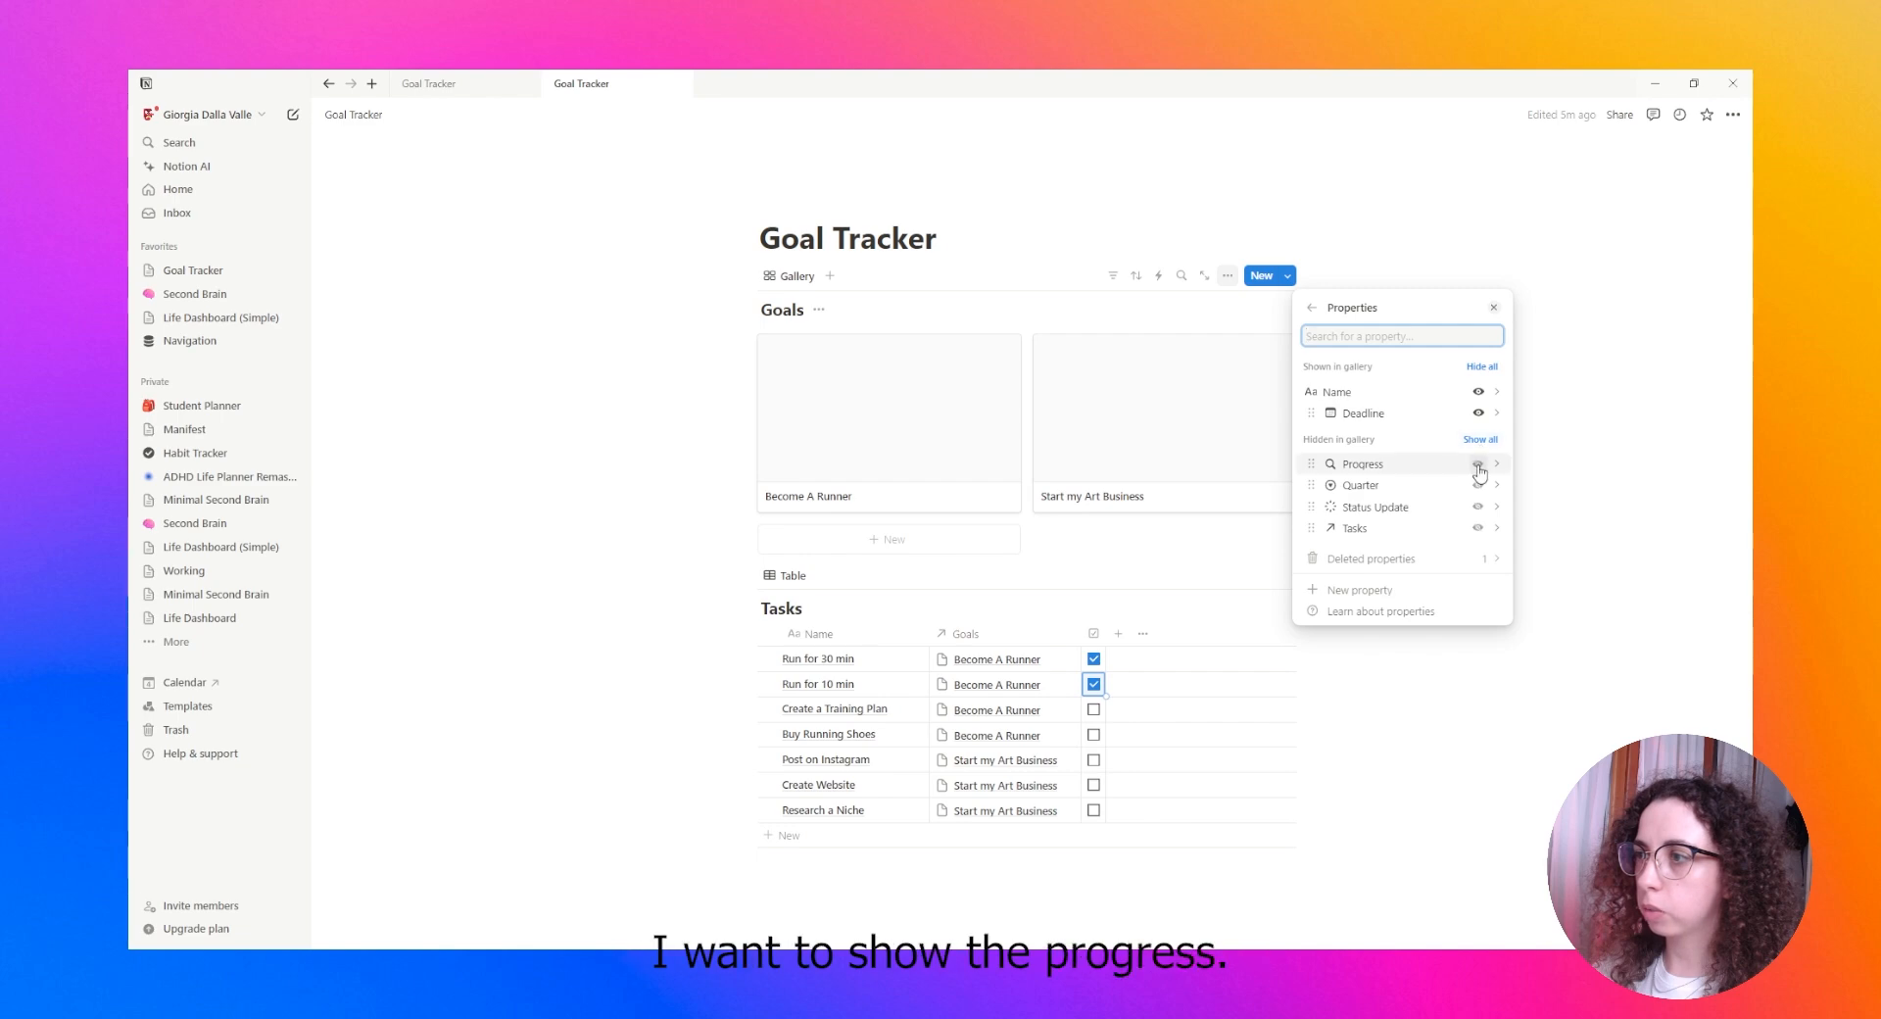
left_click(1478, 465)
left_click(1478, 486)
left_click(1478, 507)
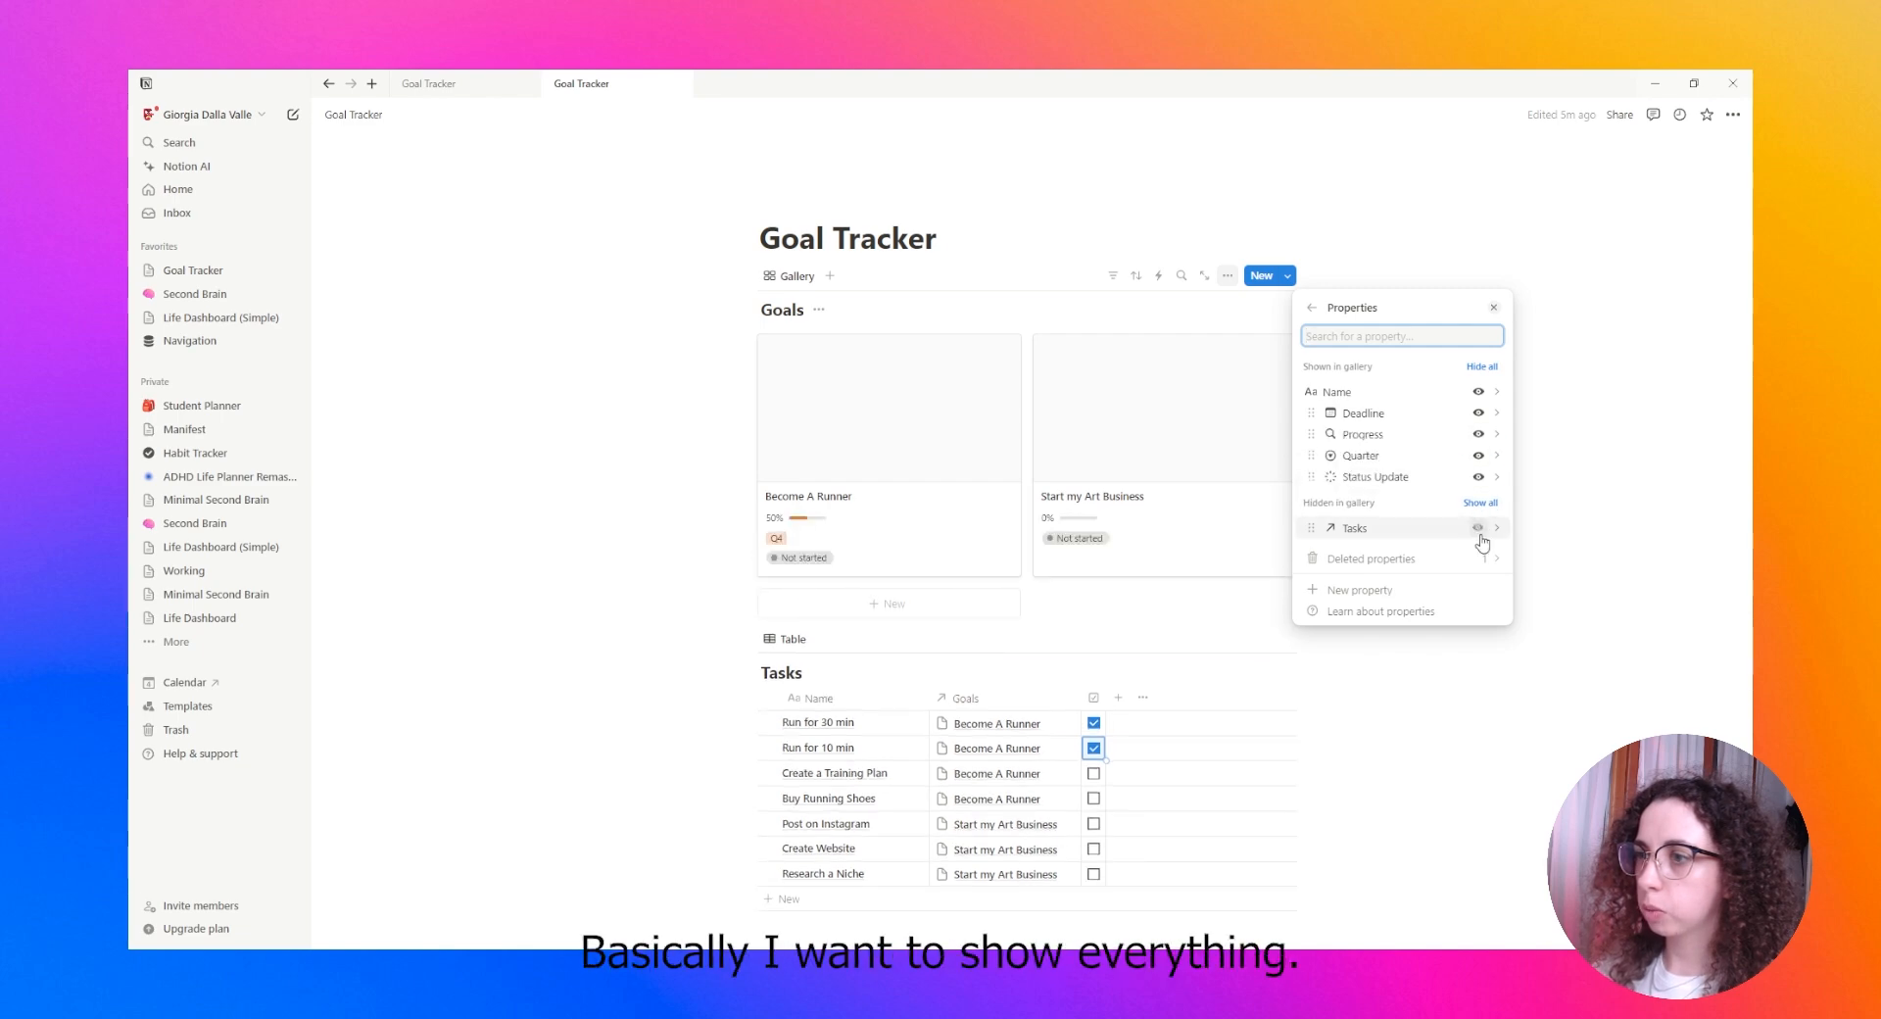
left_click(1478, 529)
key("Escape")
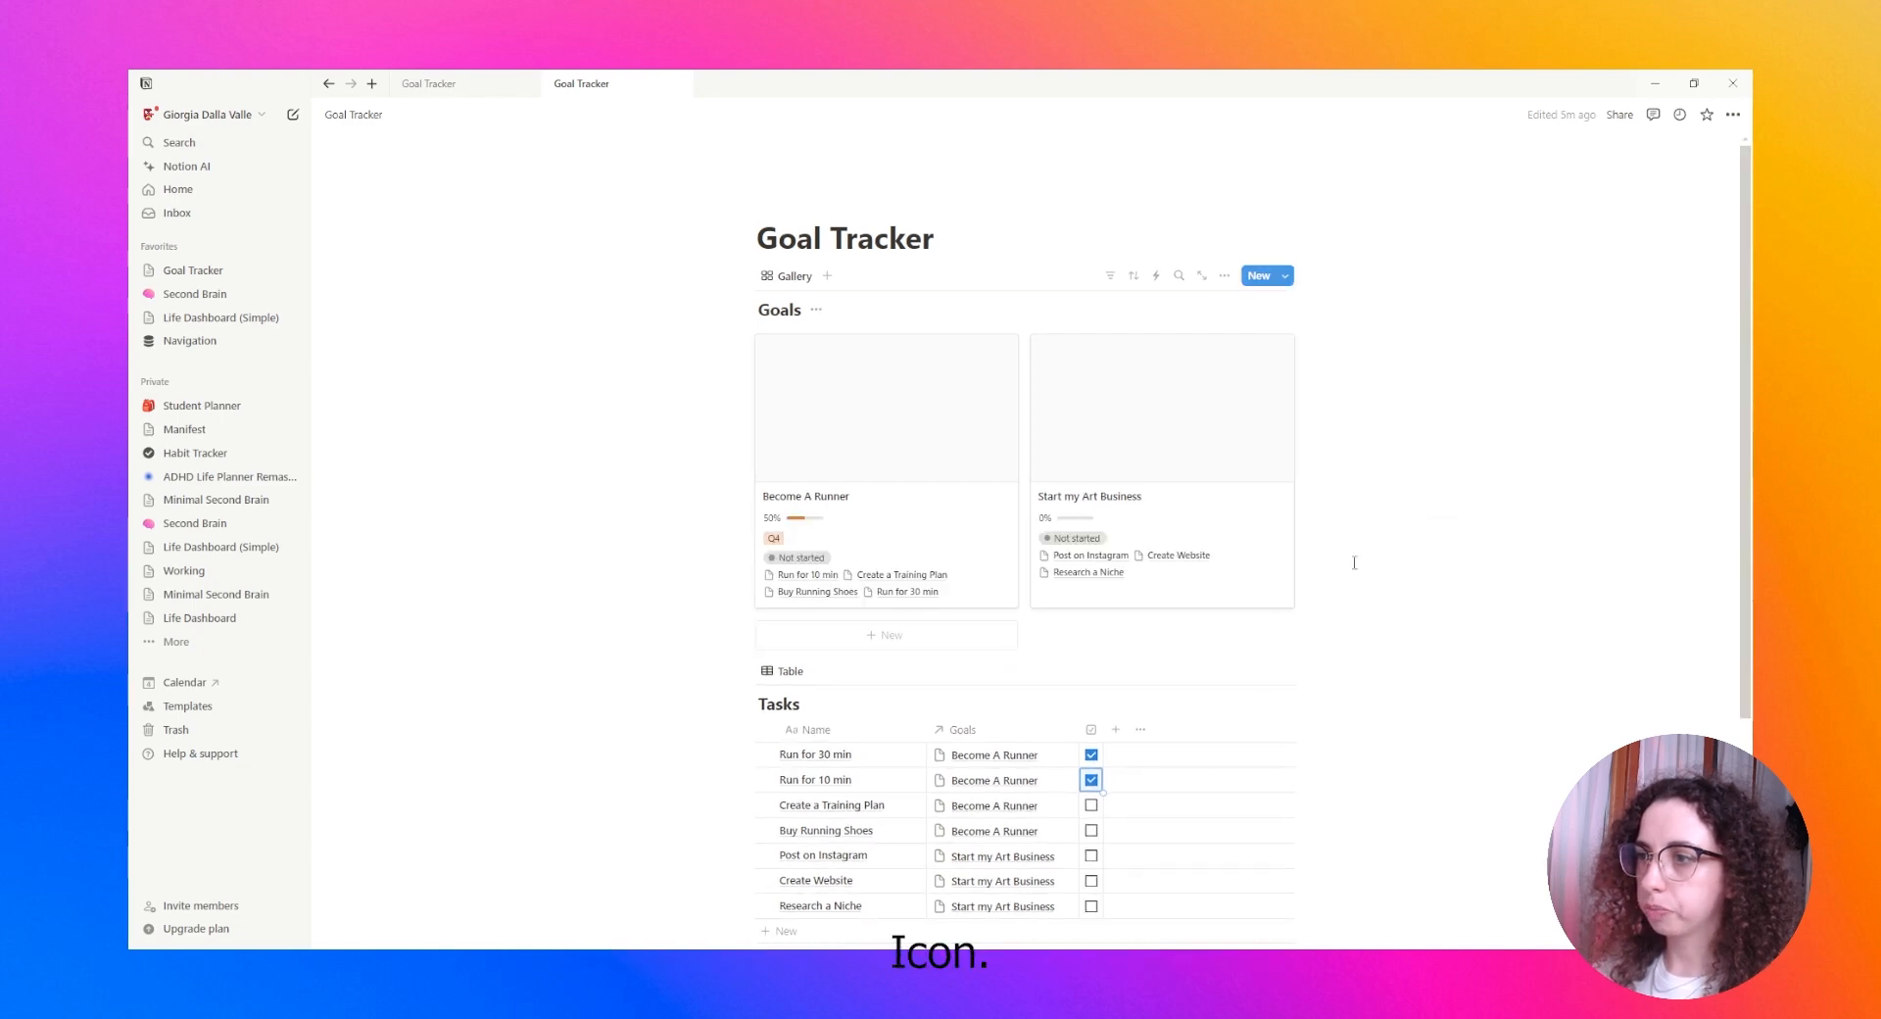
Set the Start my Art Business goal's quarter to Q3 and its deadline to December 31, 2024
left_click(1176, 437)
left_click(828, 356)
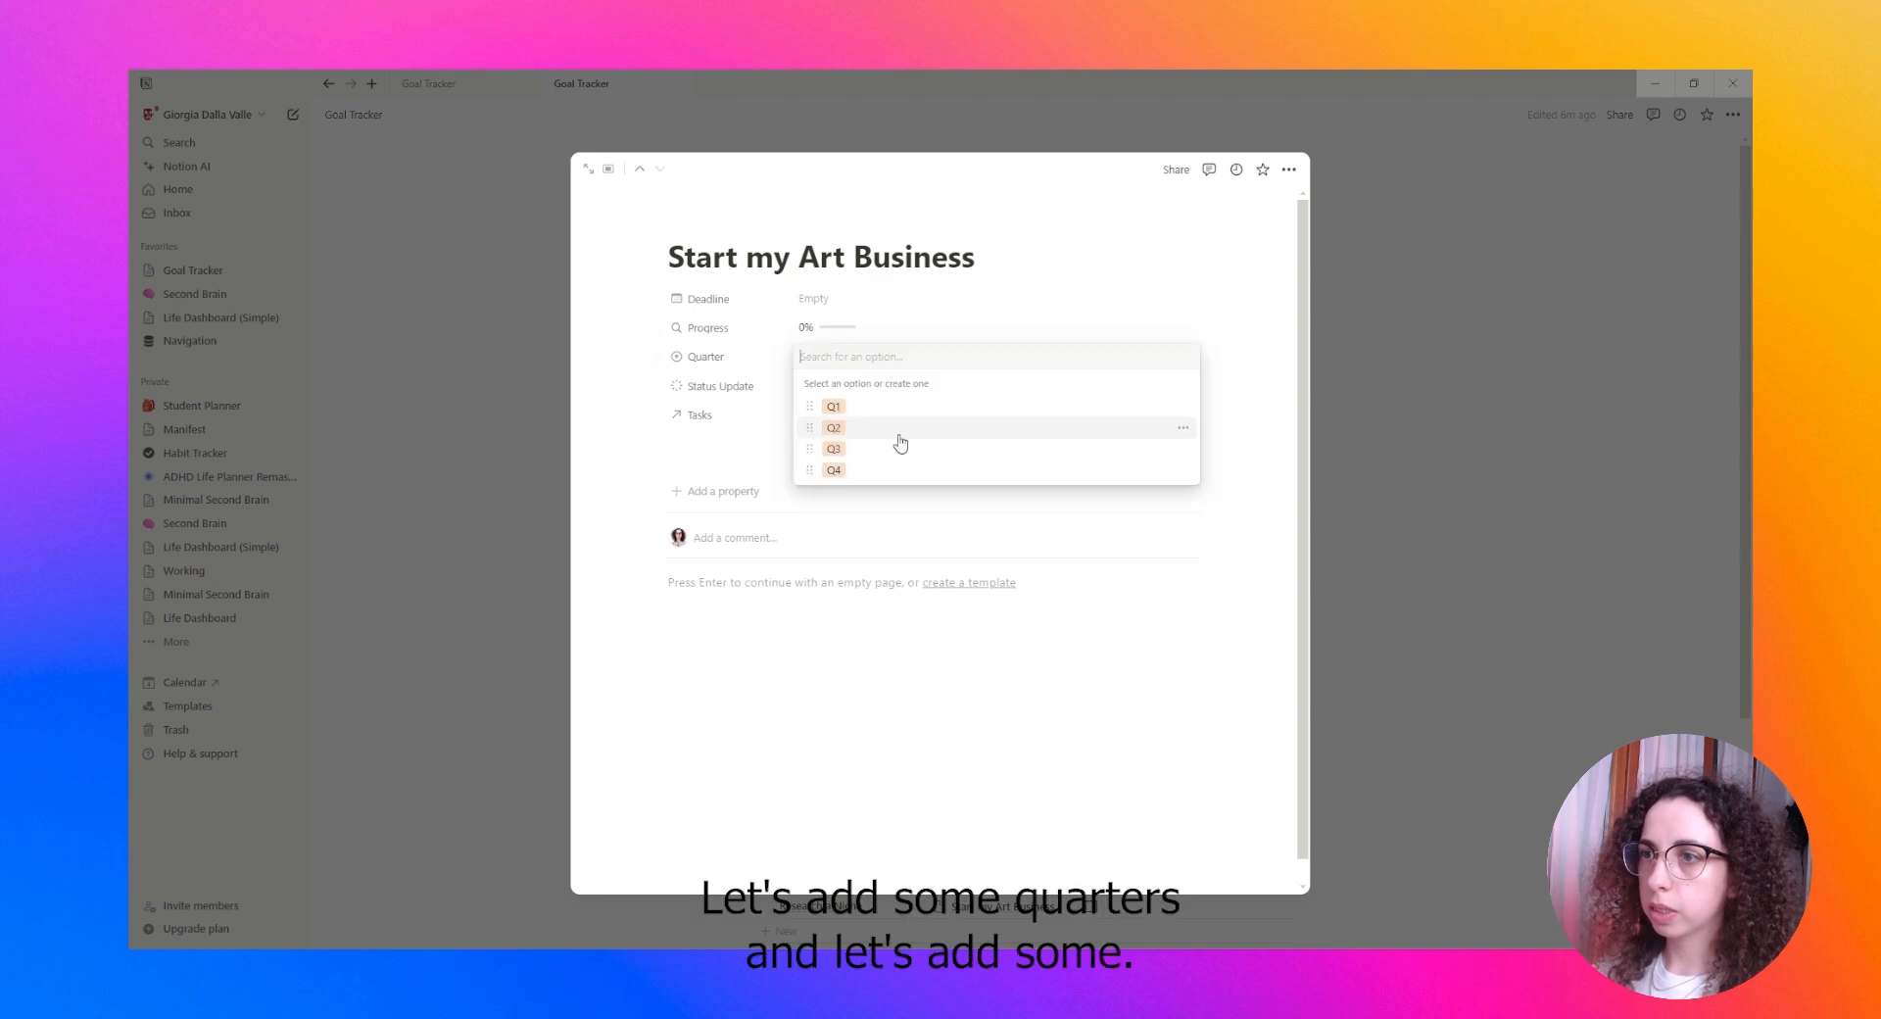
left_click(862, 447)
left_click(844, 308)
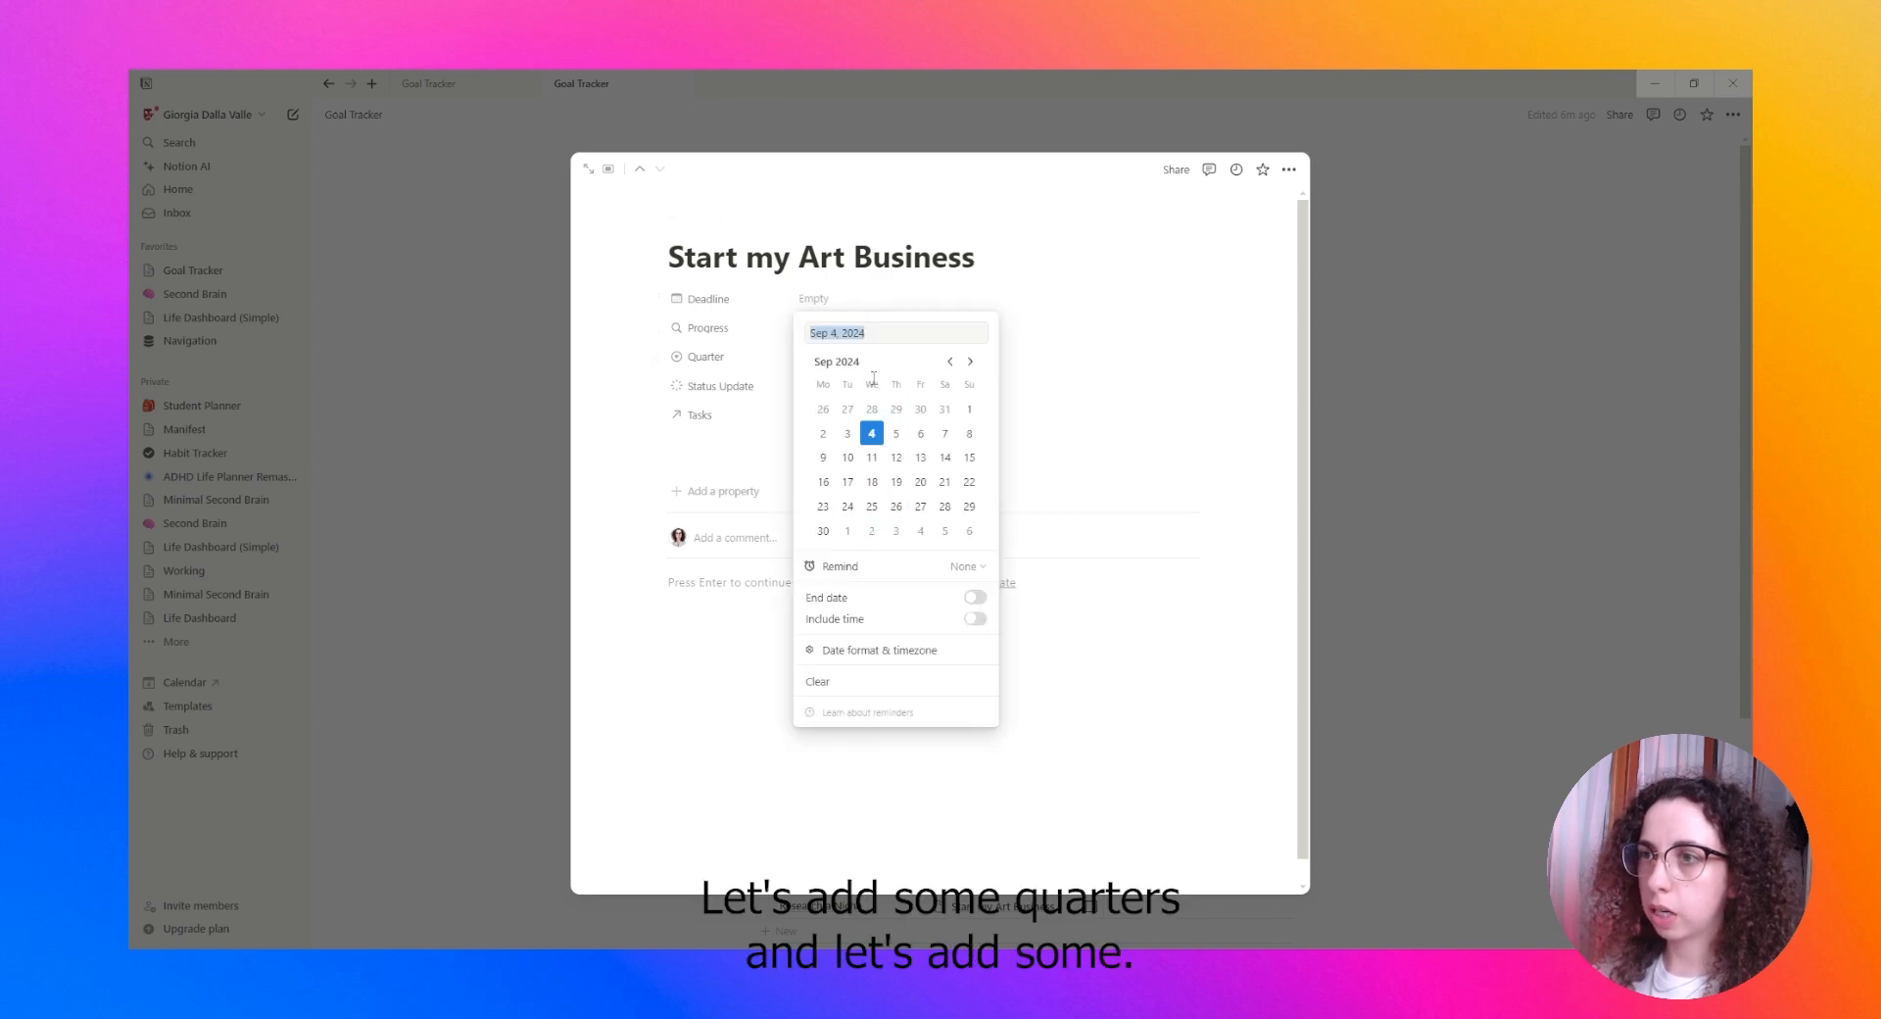
left_click(840, 334)
key("BackSpace")
key("BackSpace")
key("BackSpace")
key("BackSpace")
key("BackSpace")
type("De")
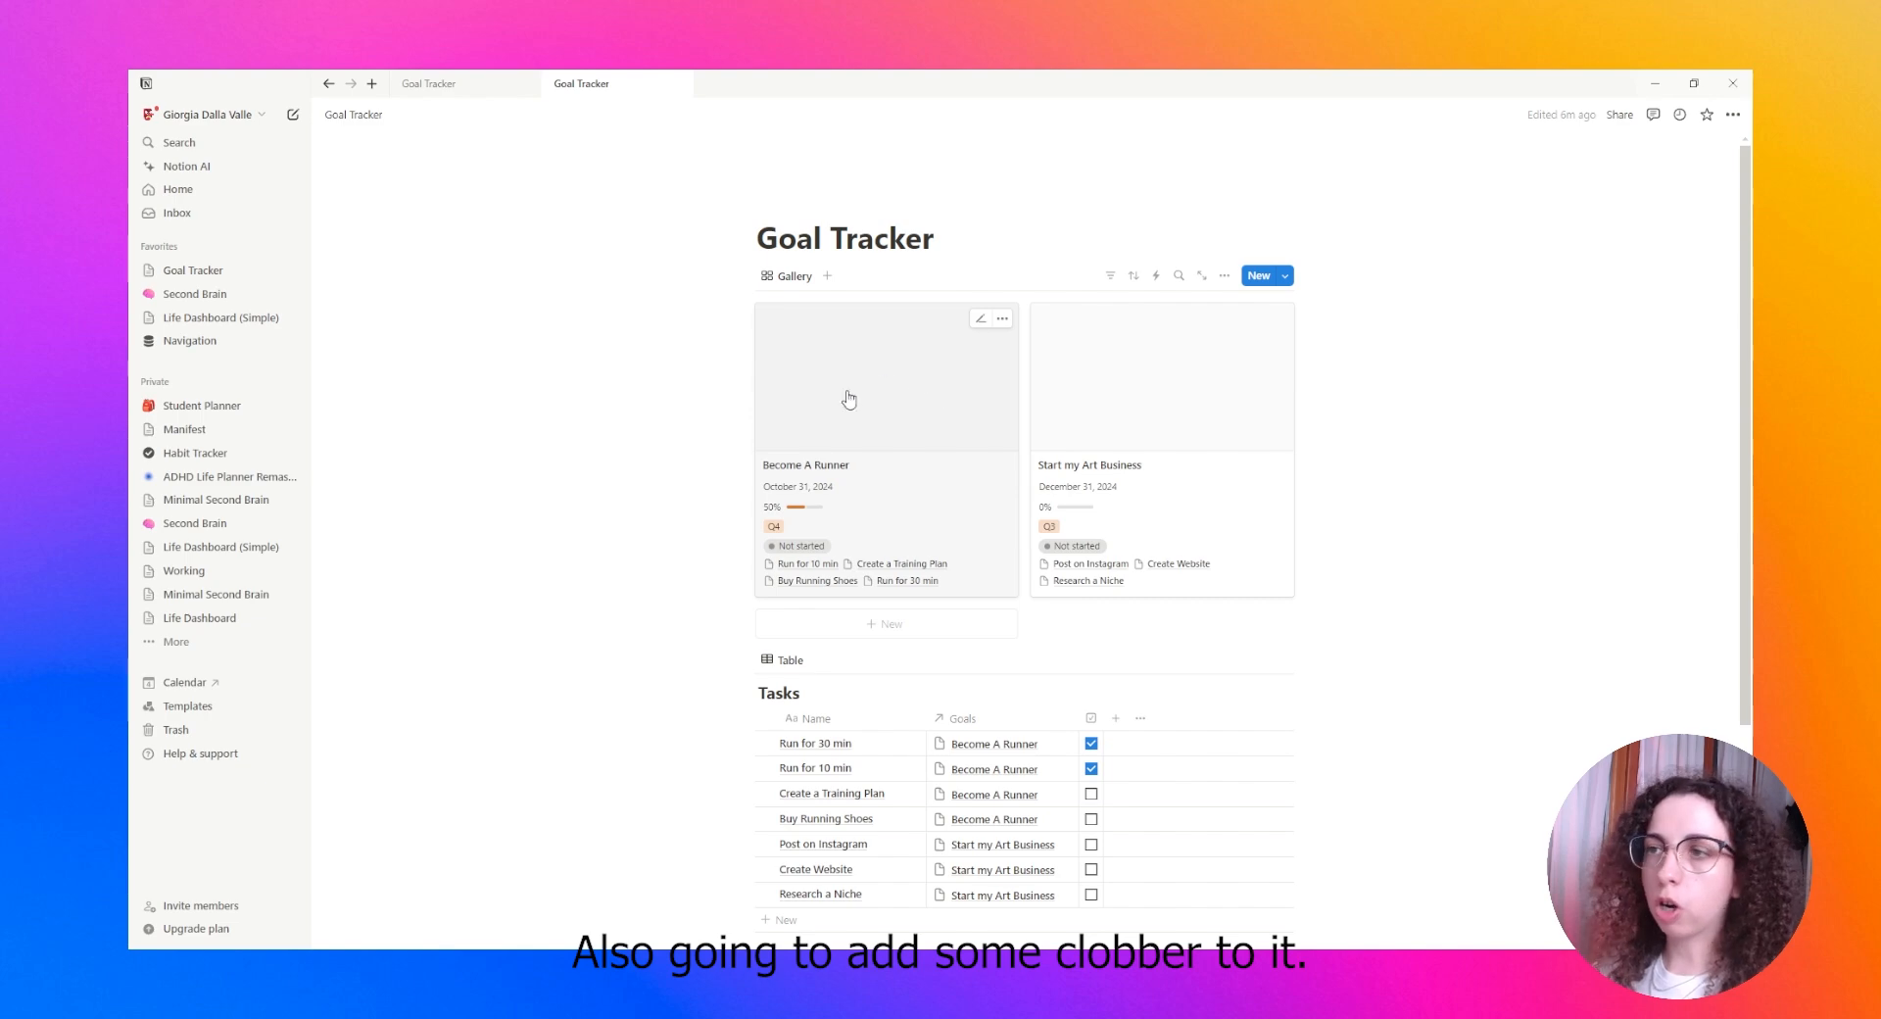
Add a Files & media property to the Goals database from the Become A Runner page
left_click(886, 365)
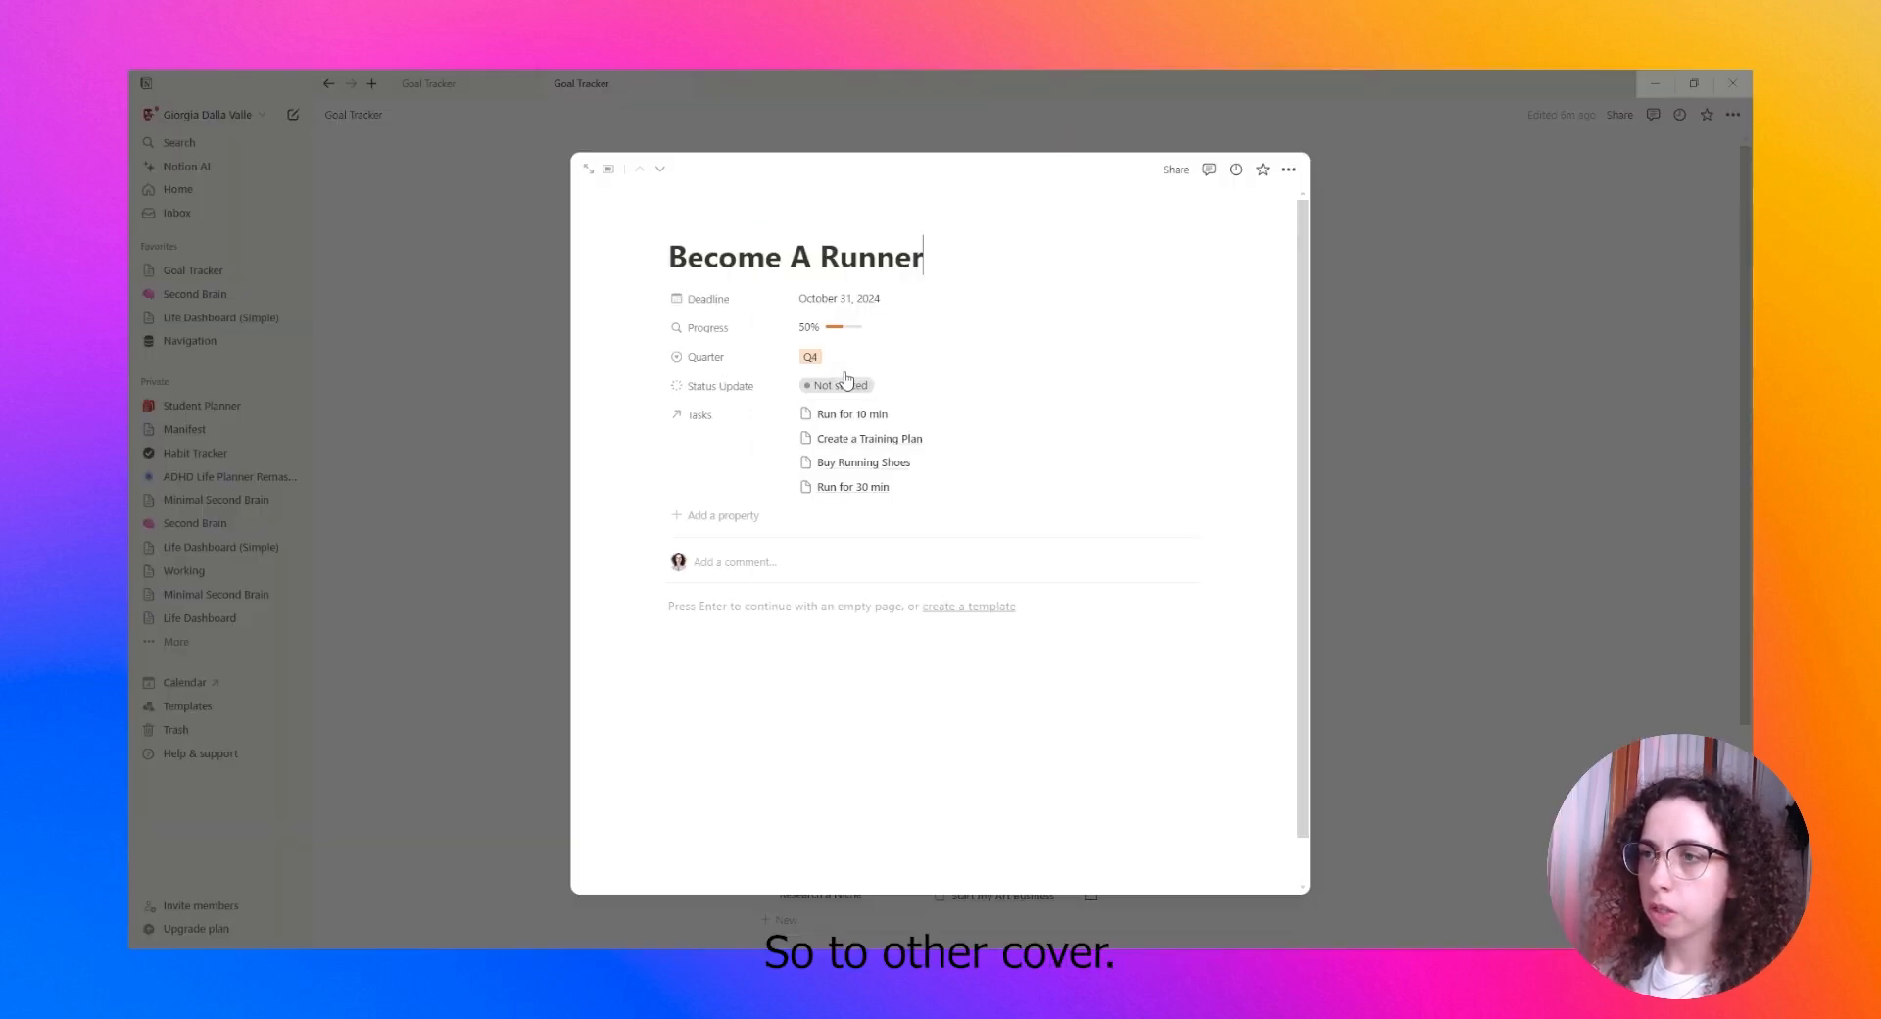
left_click(701, 527)
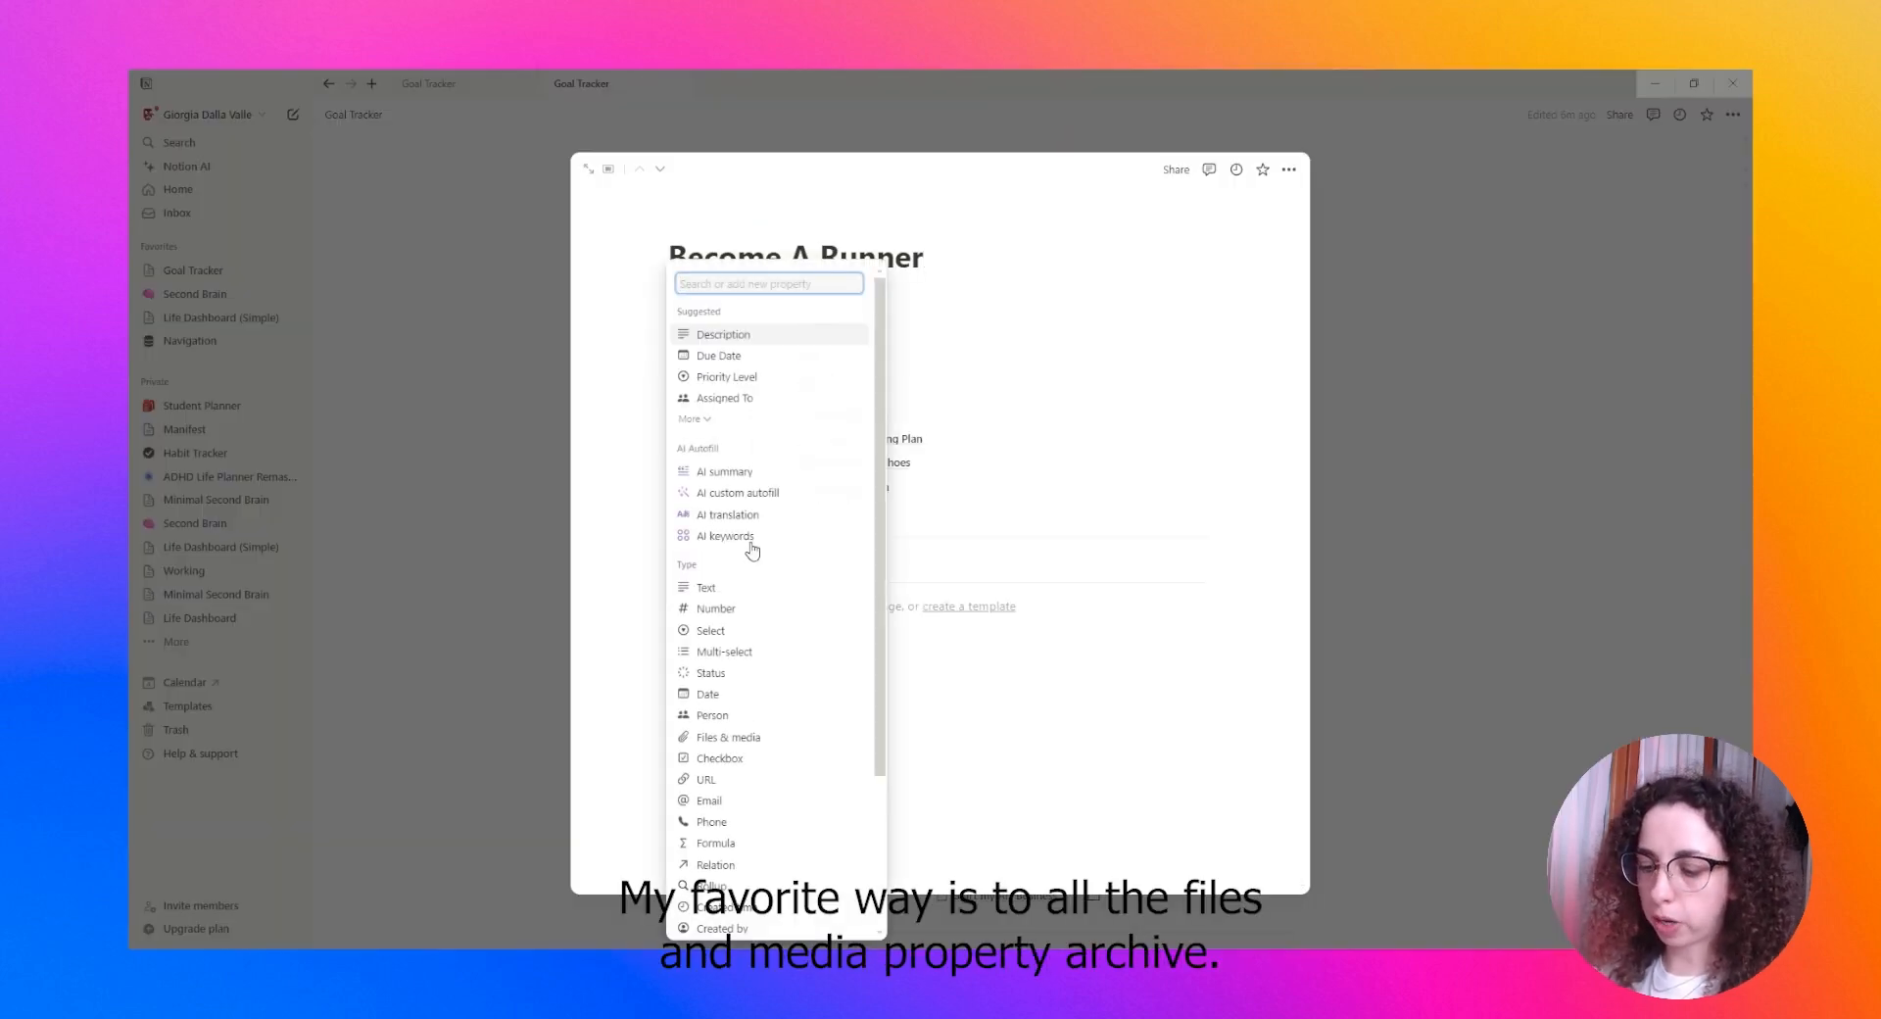
type("file")
left_click(729, 610)
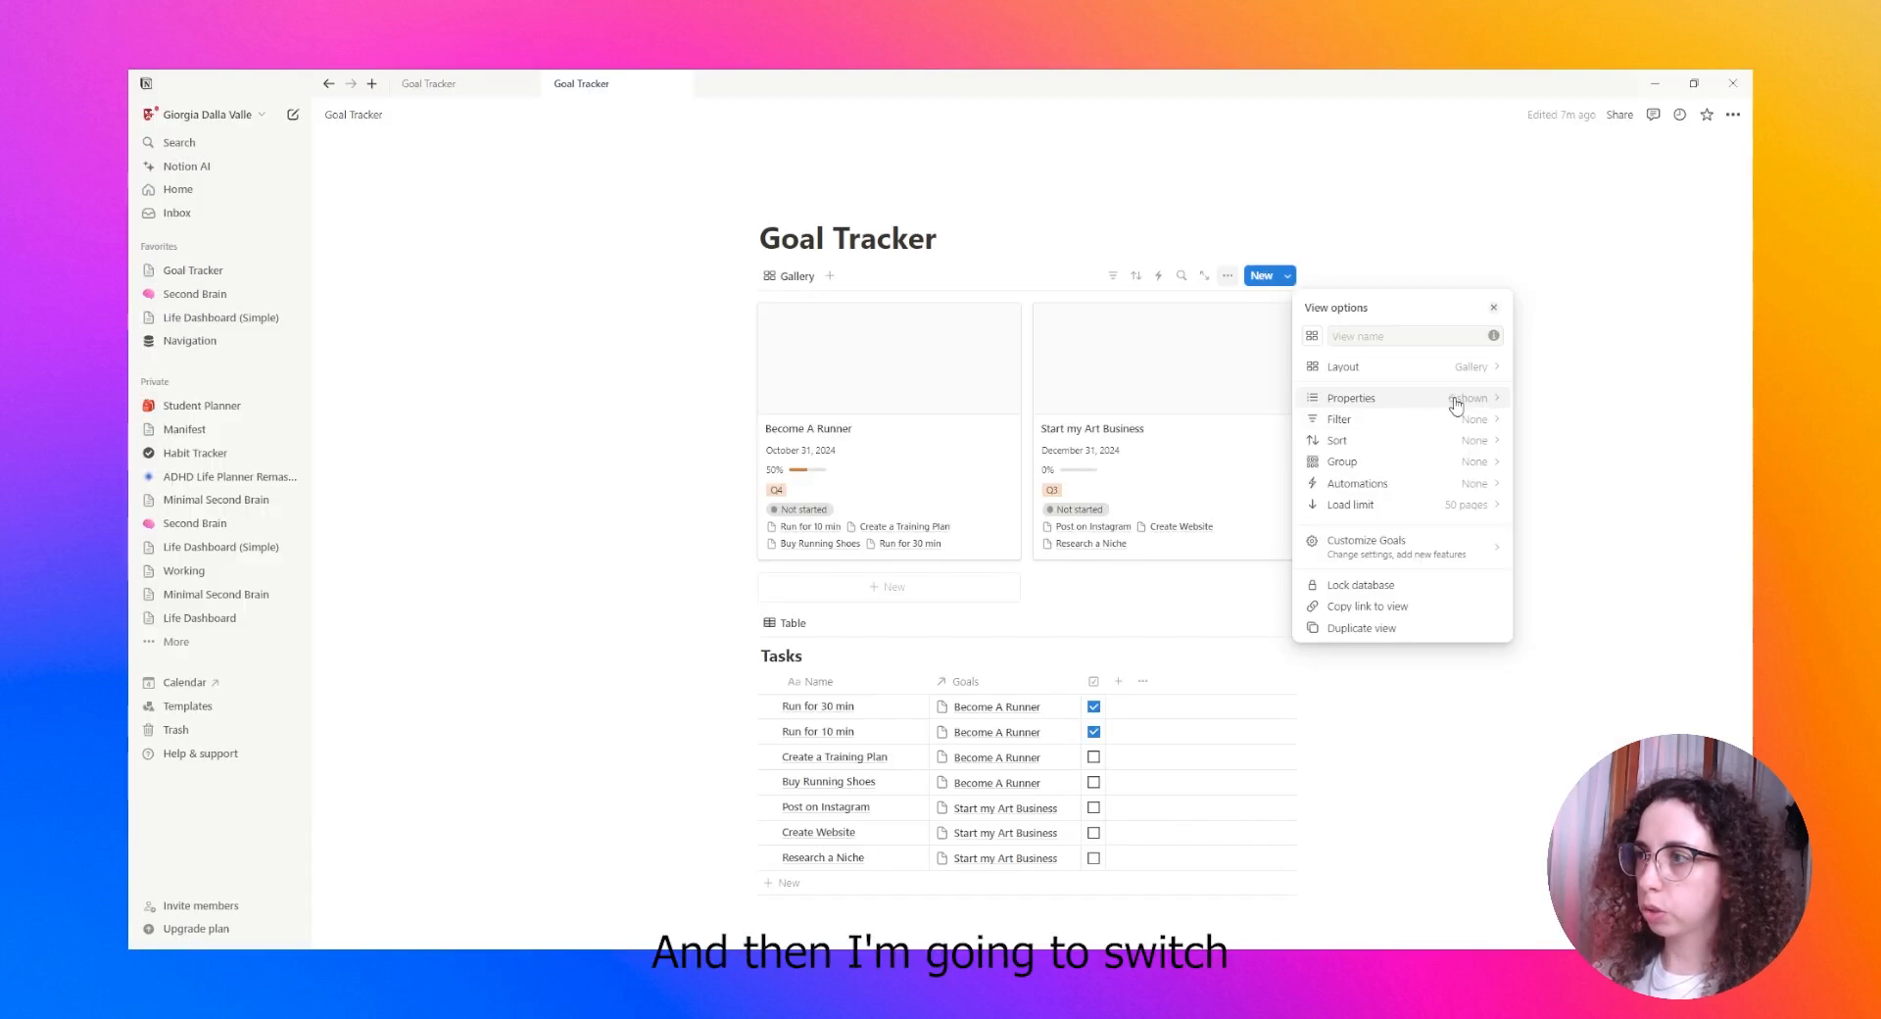
Set the Goals gallery's card preview to the Files & media property
left_click(1457, 371)
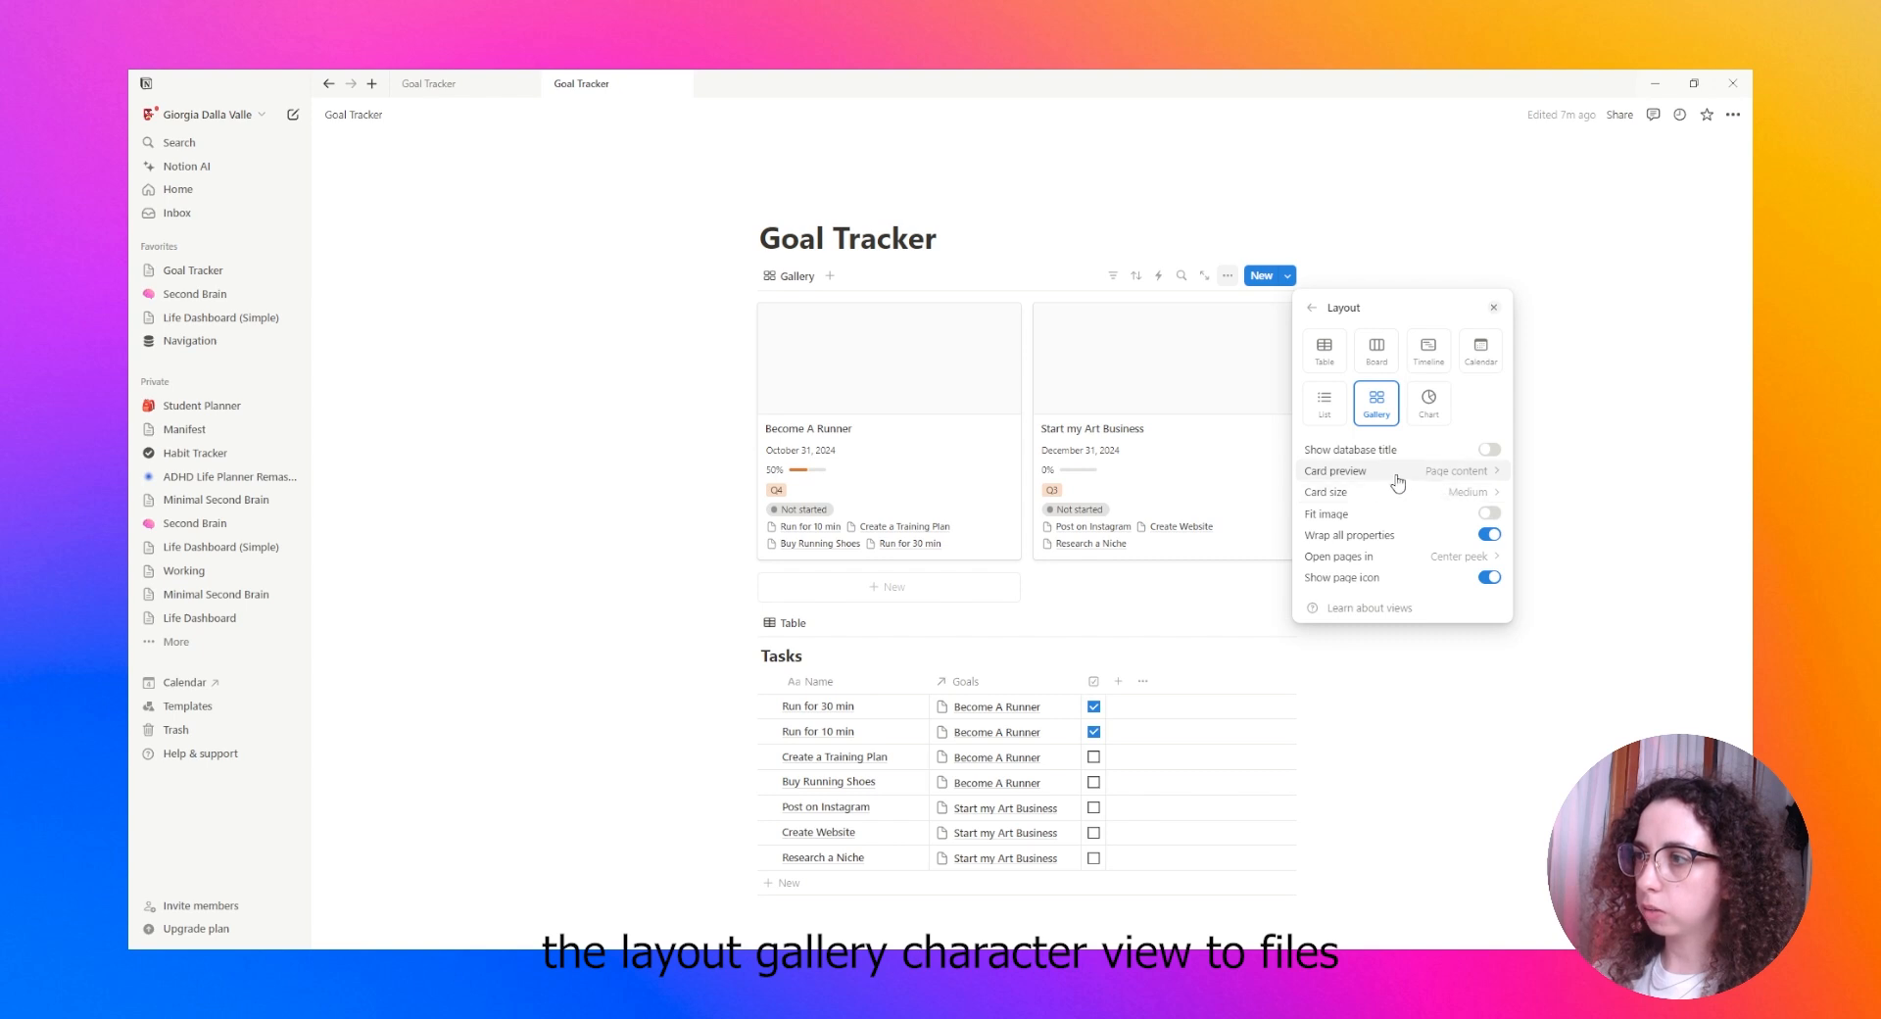
left_click(1362, 473)
left_click(1392, 566)
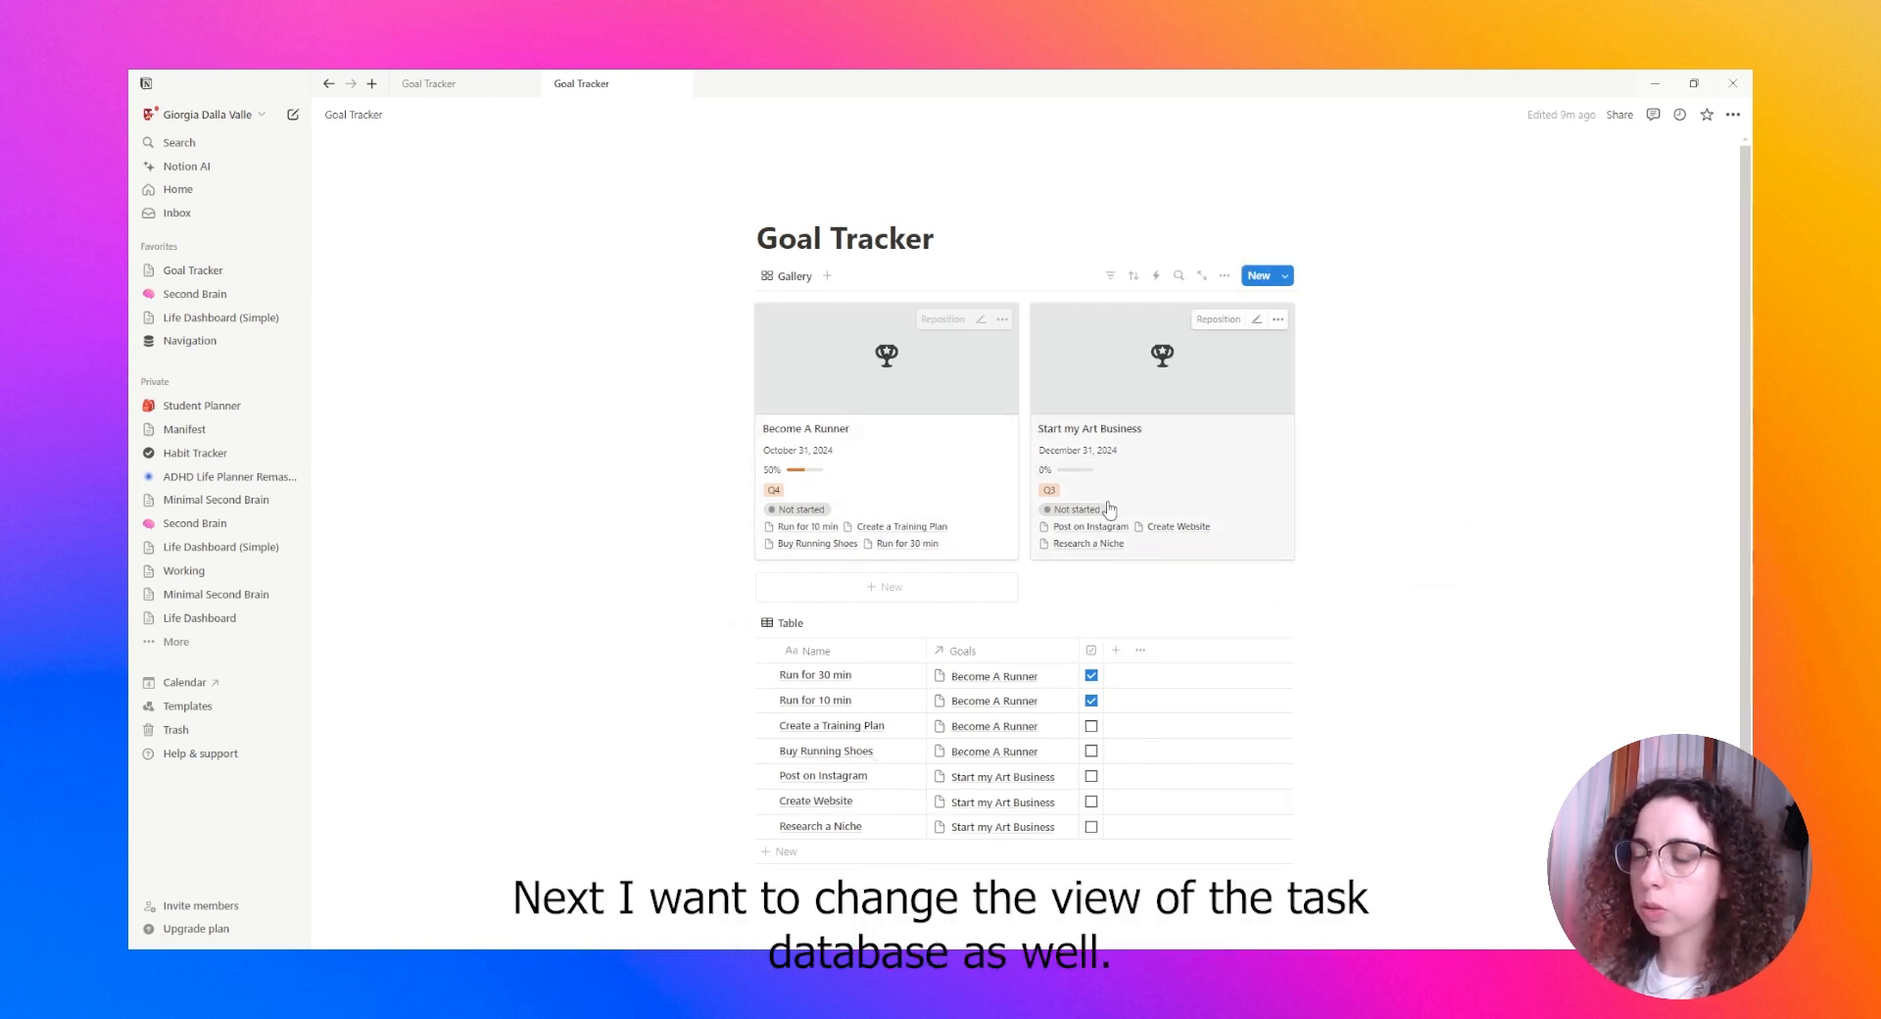
Switch the Tasks database view from table to the Board layout
left_click(789, 628)
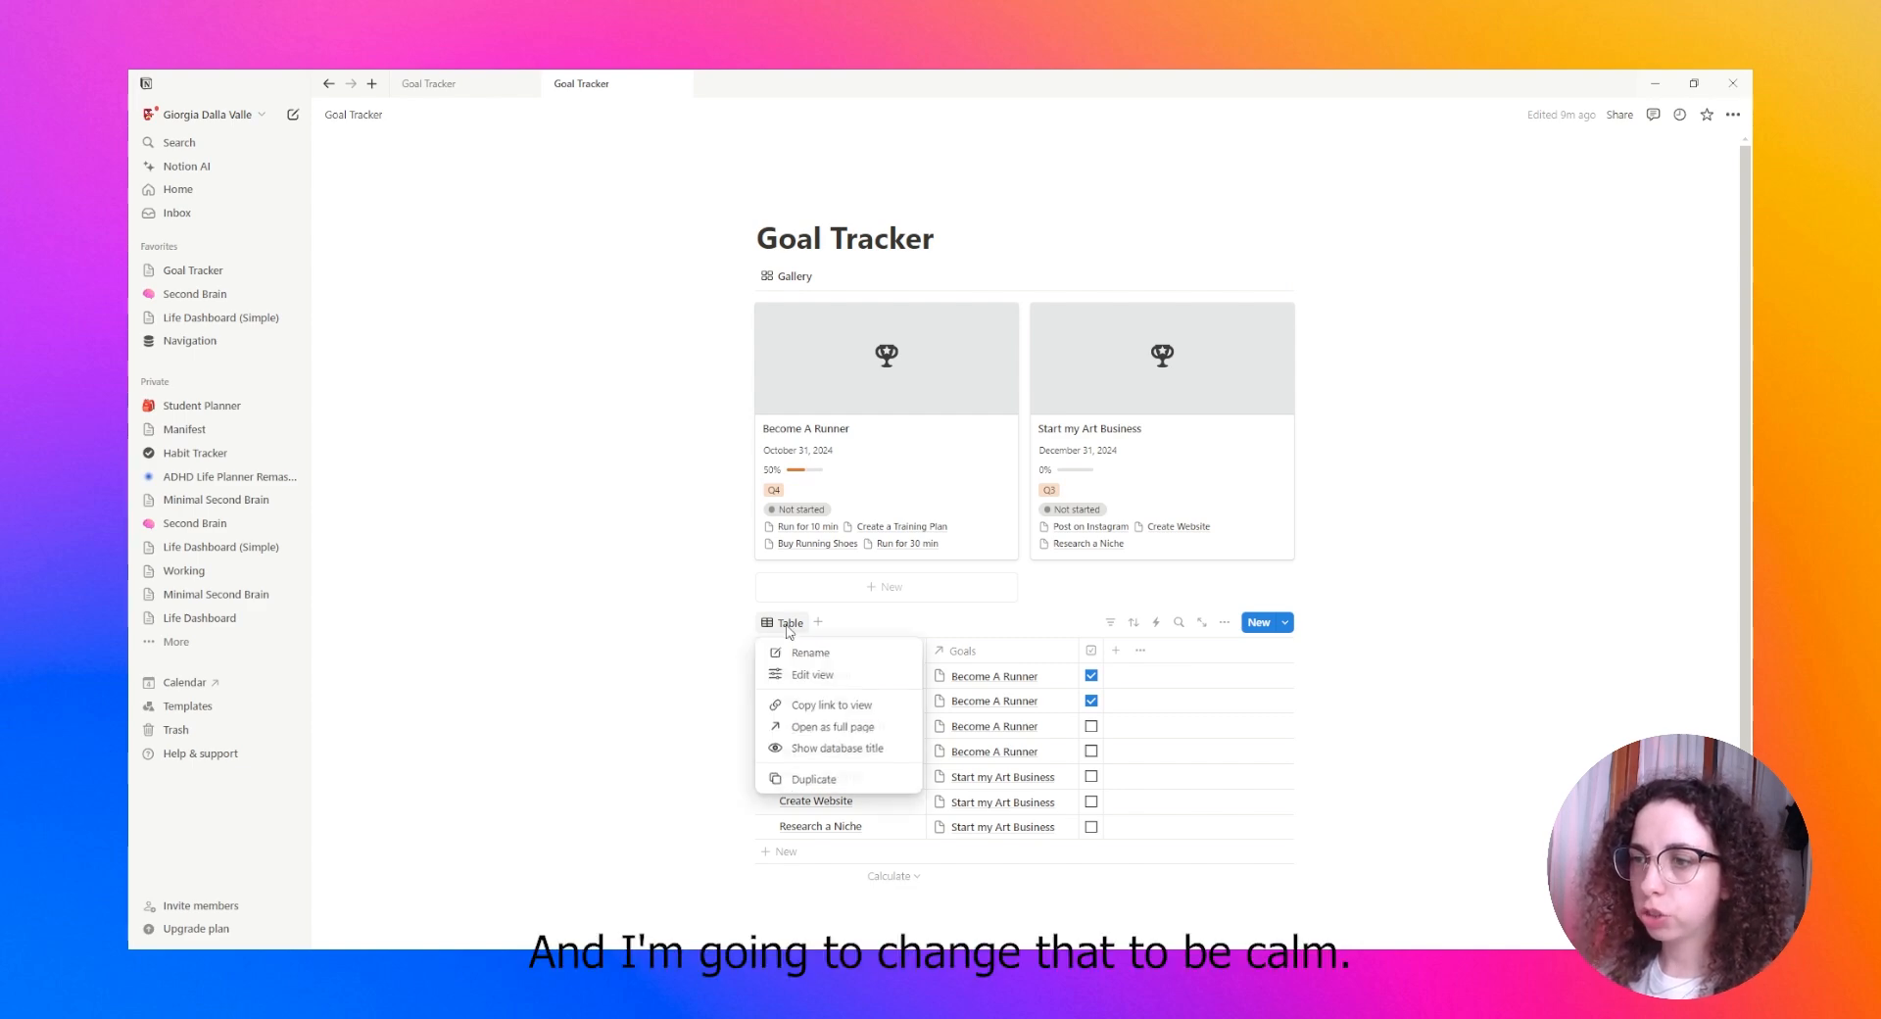
left_click(812, 674)
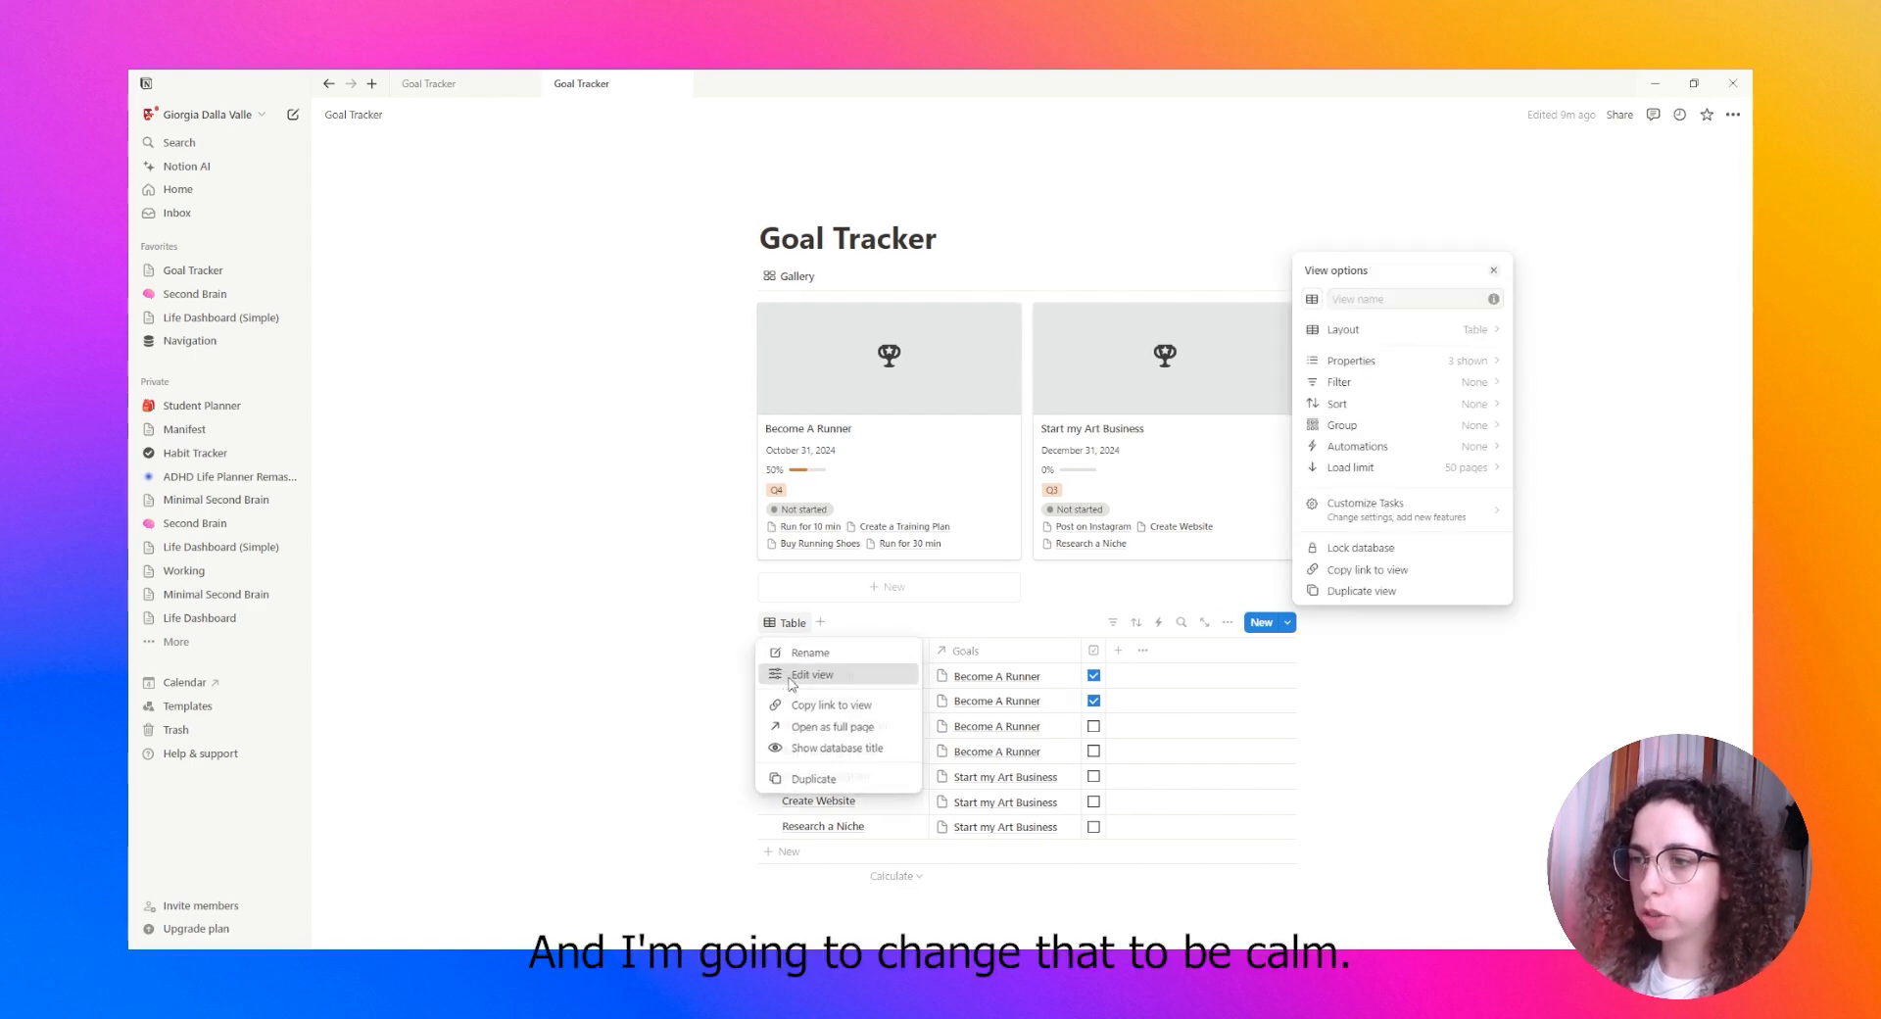
left_click(1453, 333)
left_click(1374, 377)
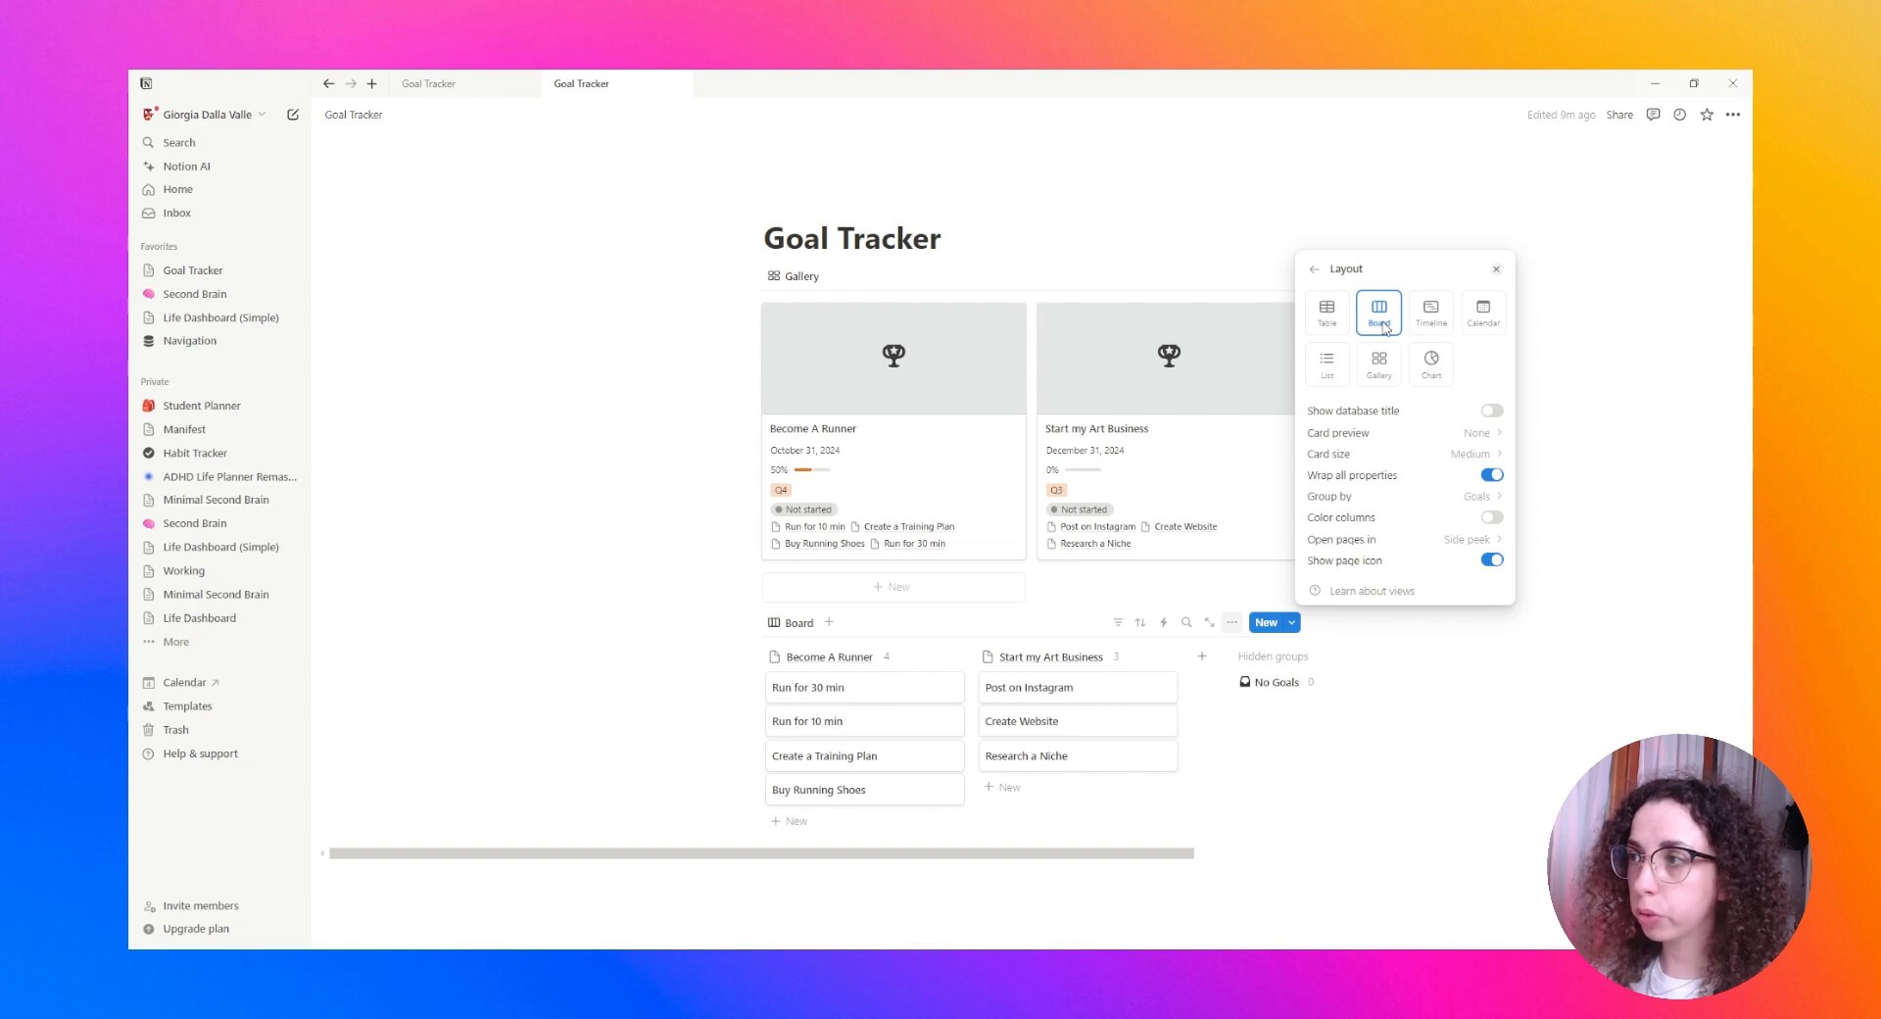
Show the Done checkbox property on the Tasks board cards
left_click(1316, 269)
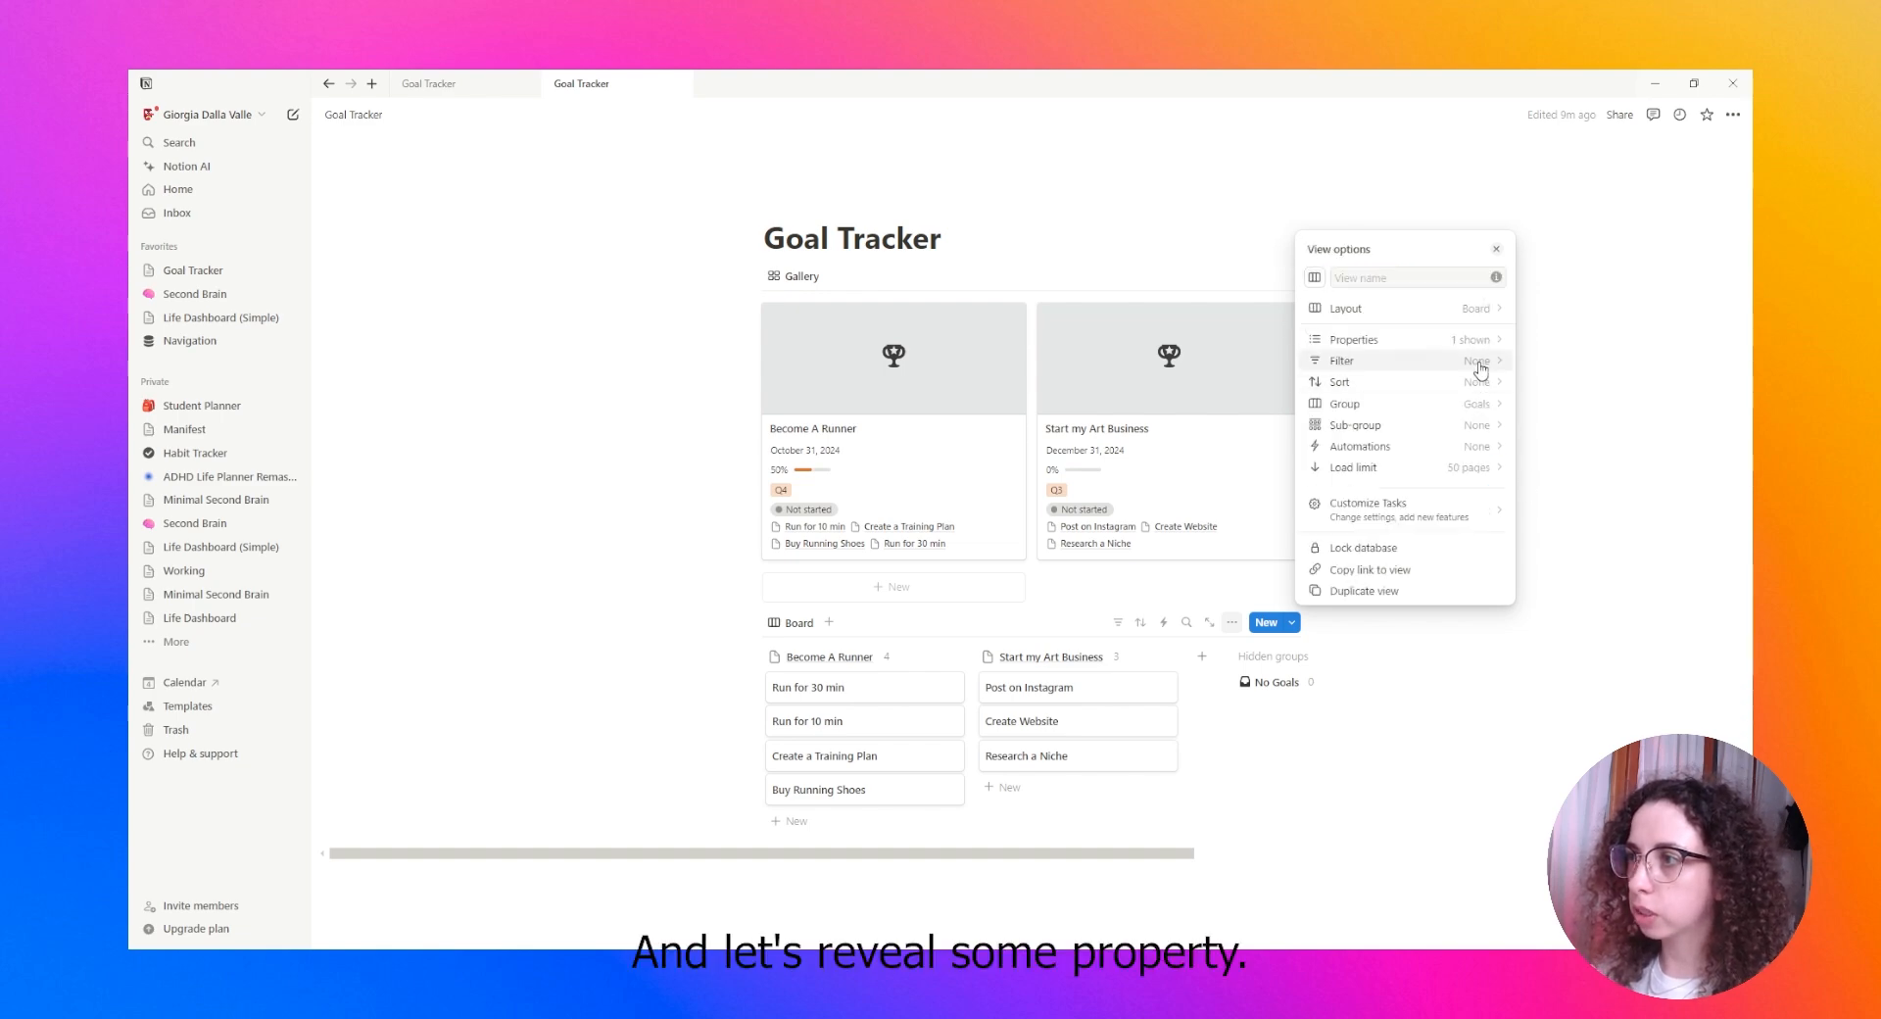
left_click(1372, 338)
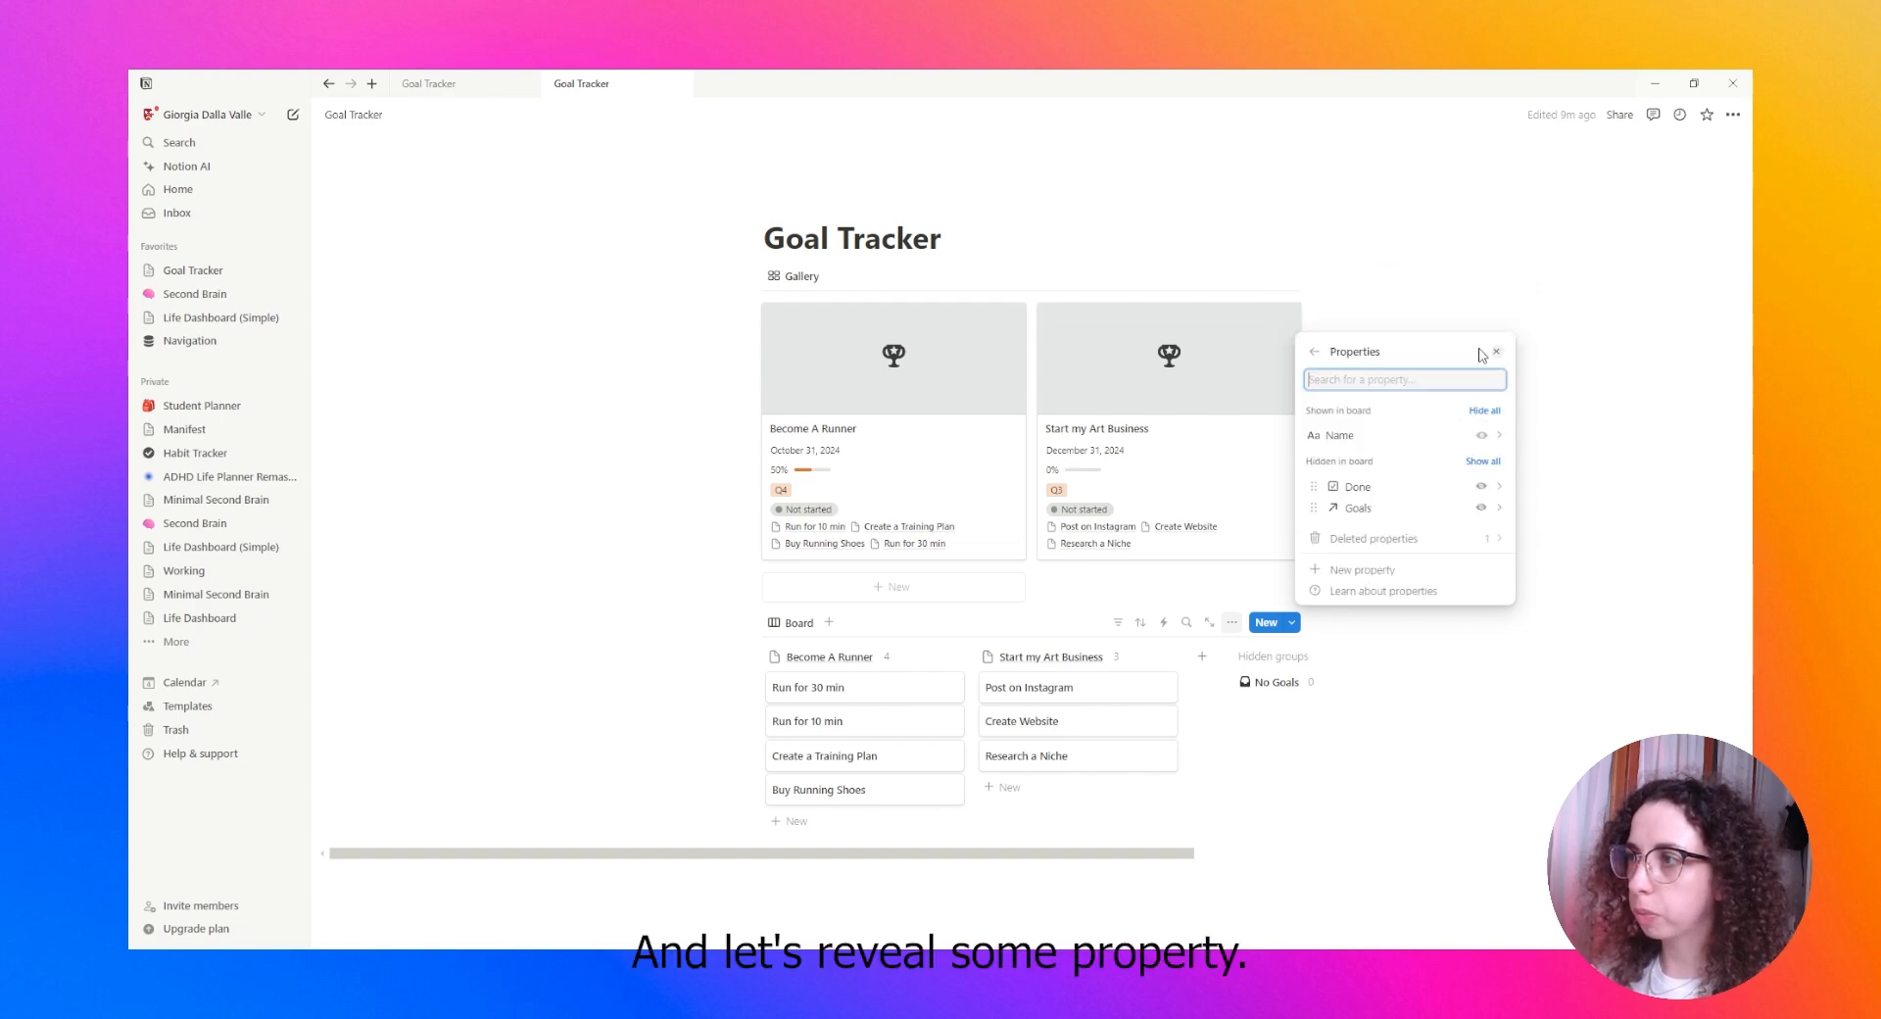
left_click(1480, 486)
left_click(797, 802)
Mark the Create a Training Plan task as done, then unmark it, to check the goal's progress bar
scroll(797, 801, "down", 2)
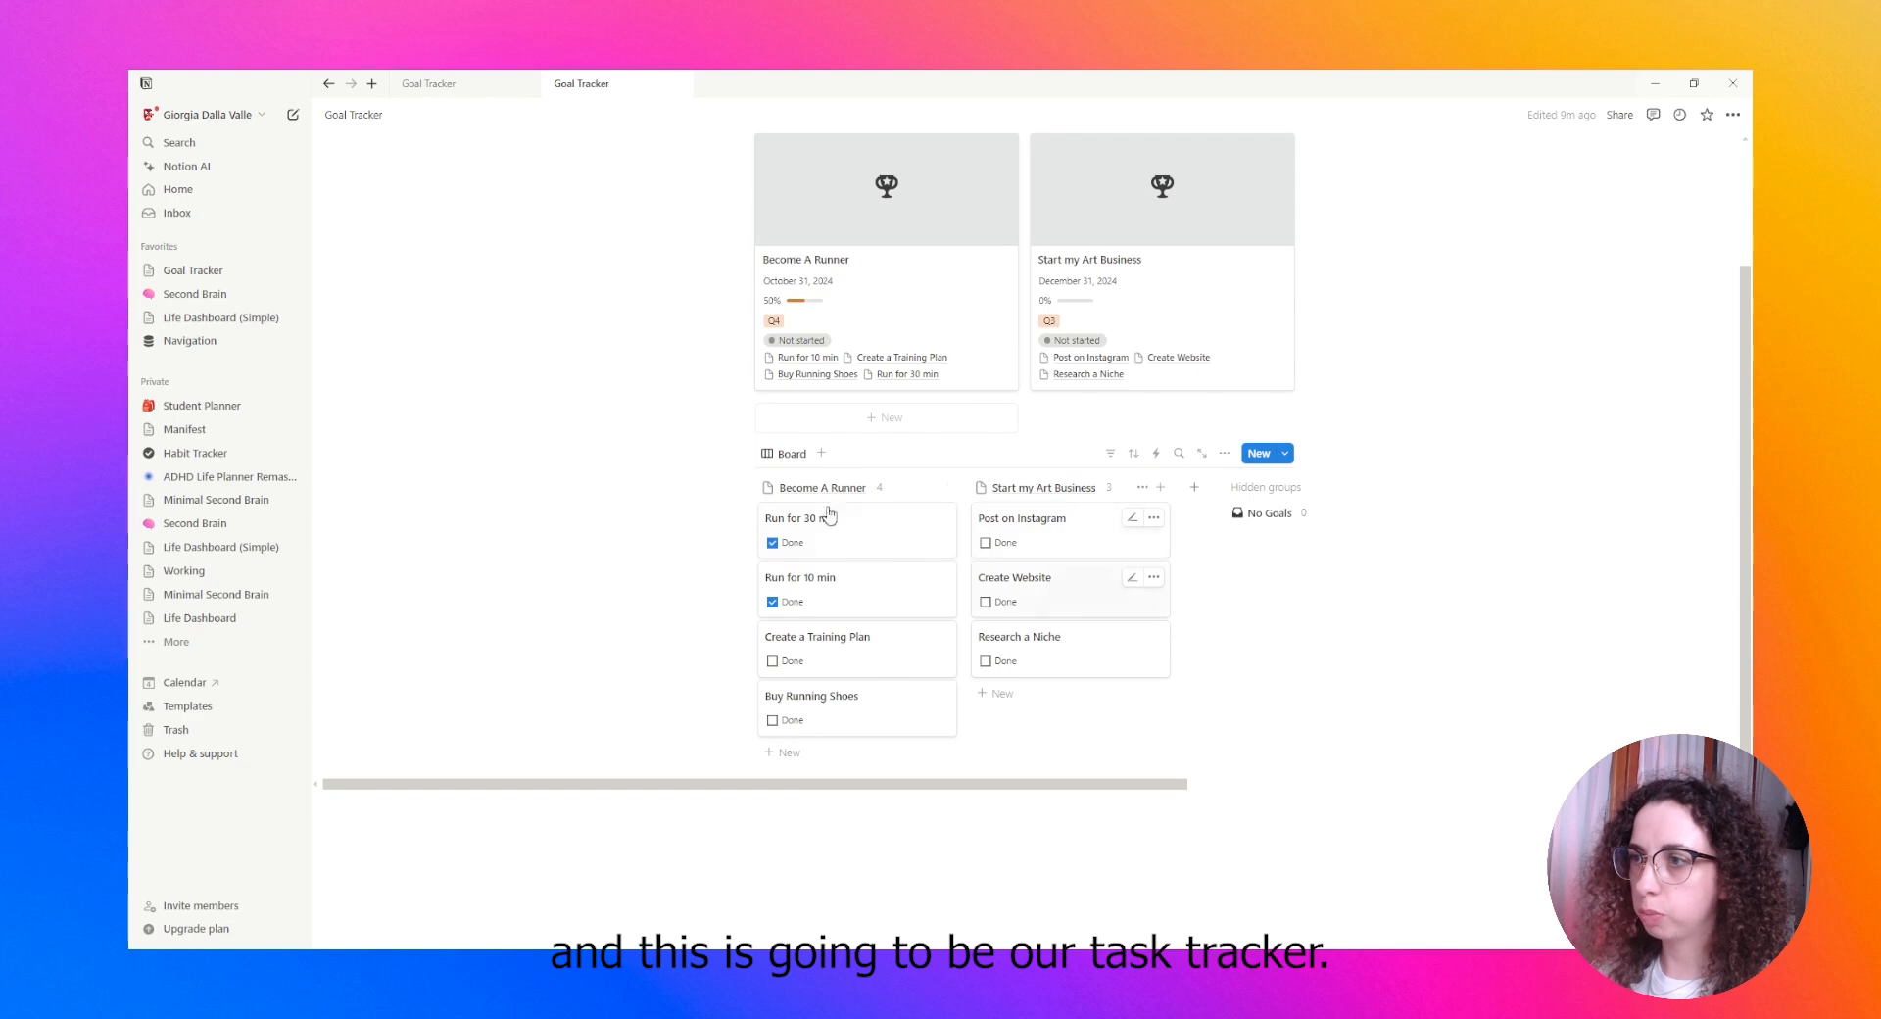
scroll(875, 684, "up", 2)
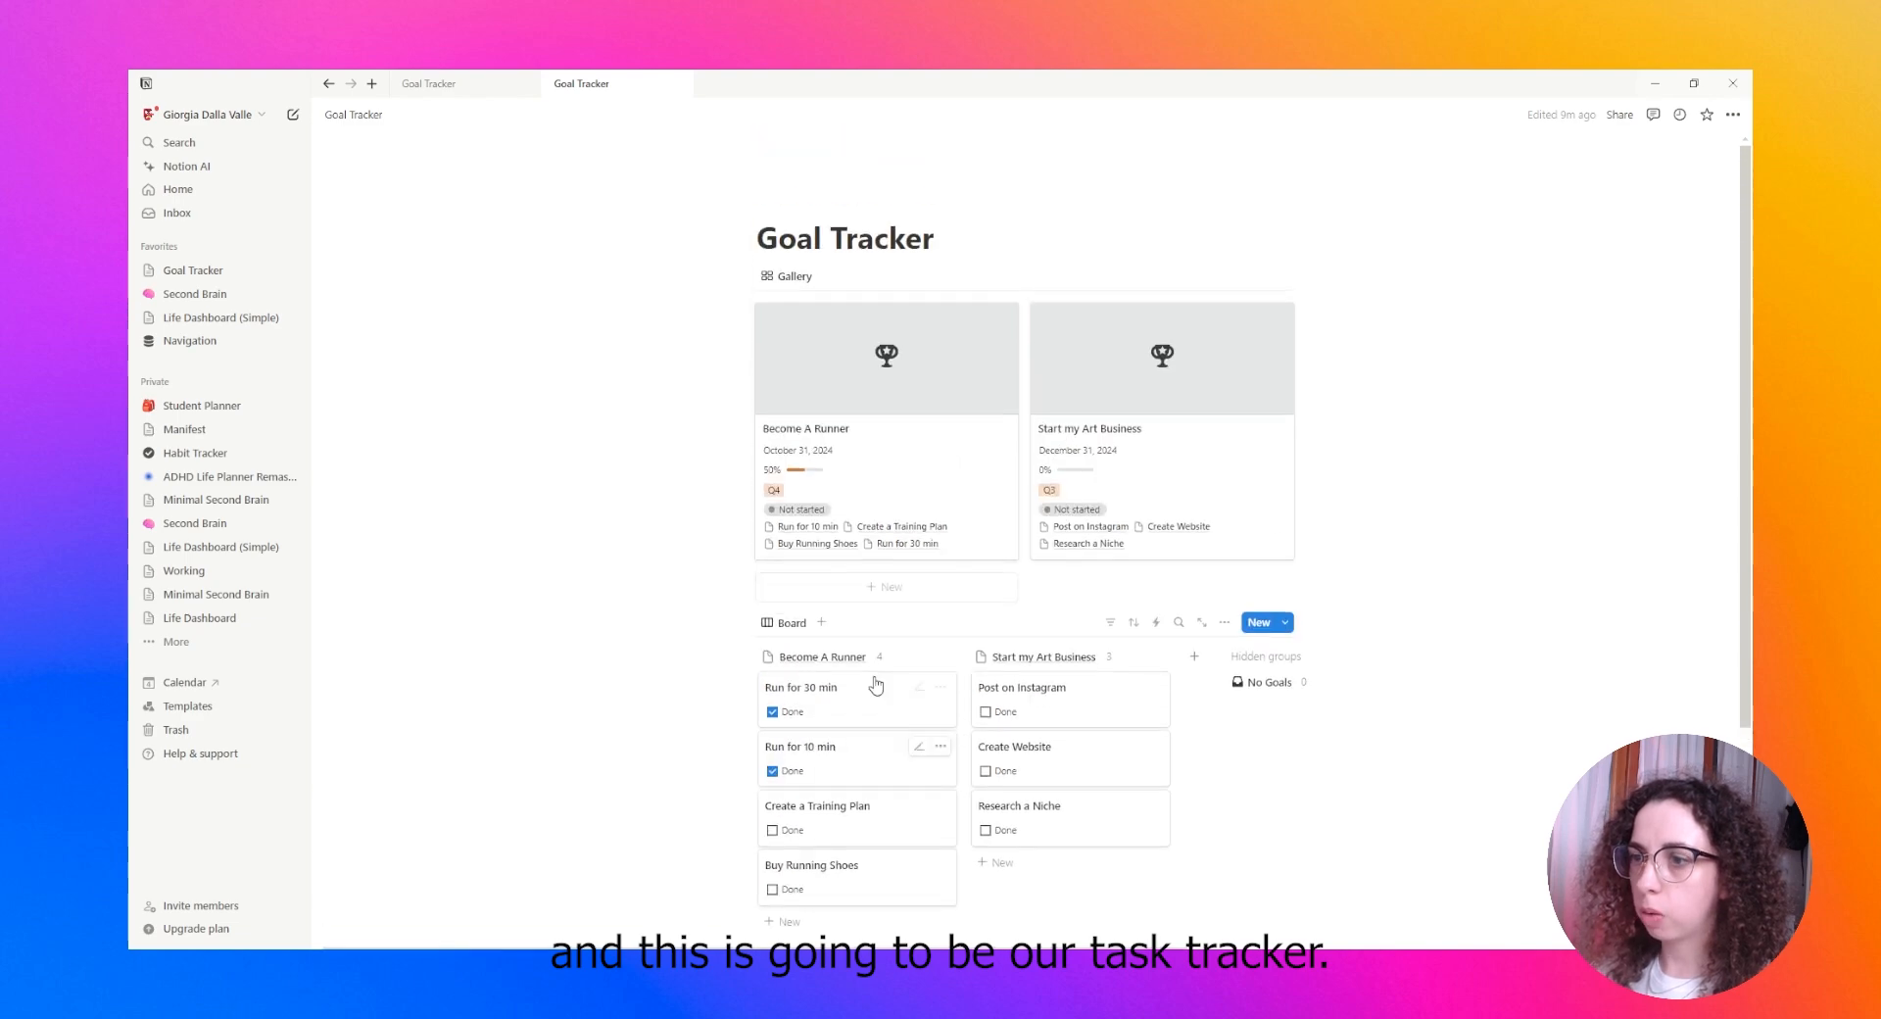
left_click(772, 831)
left_click(772, 831)
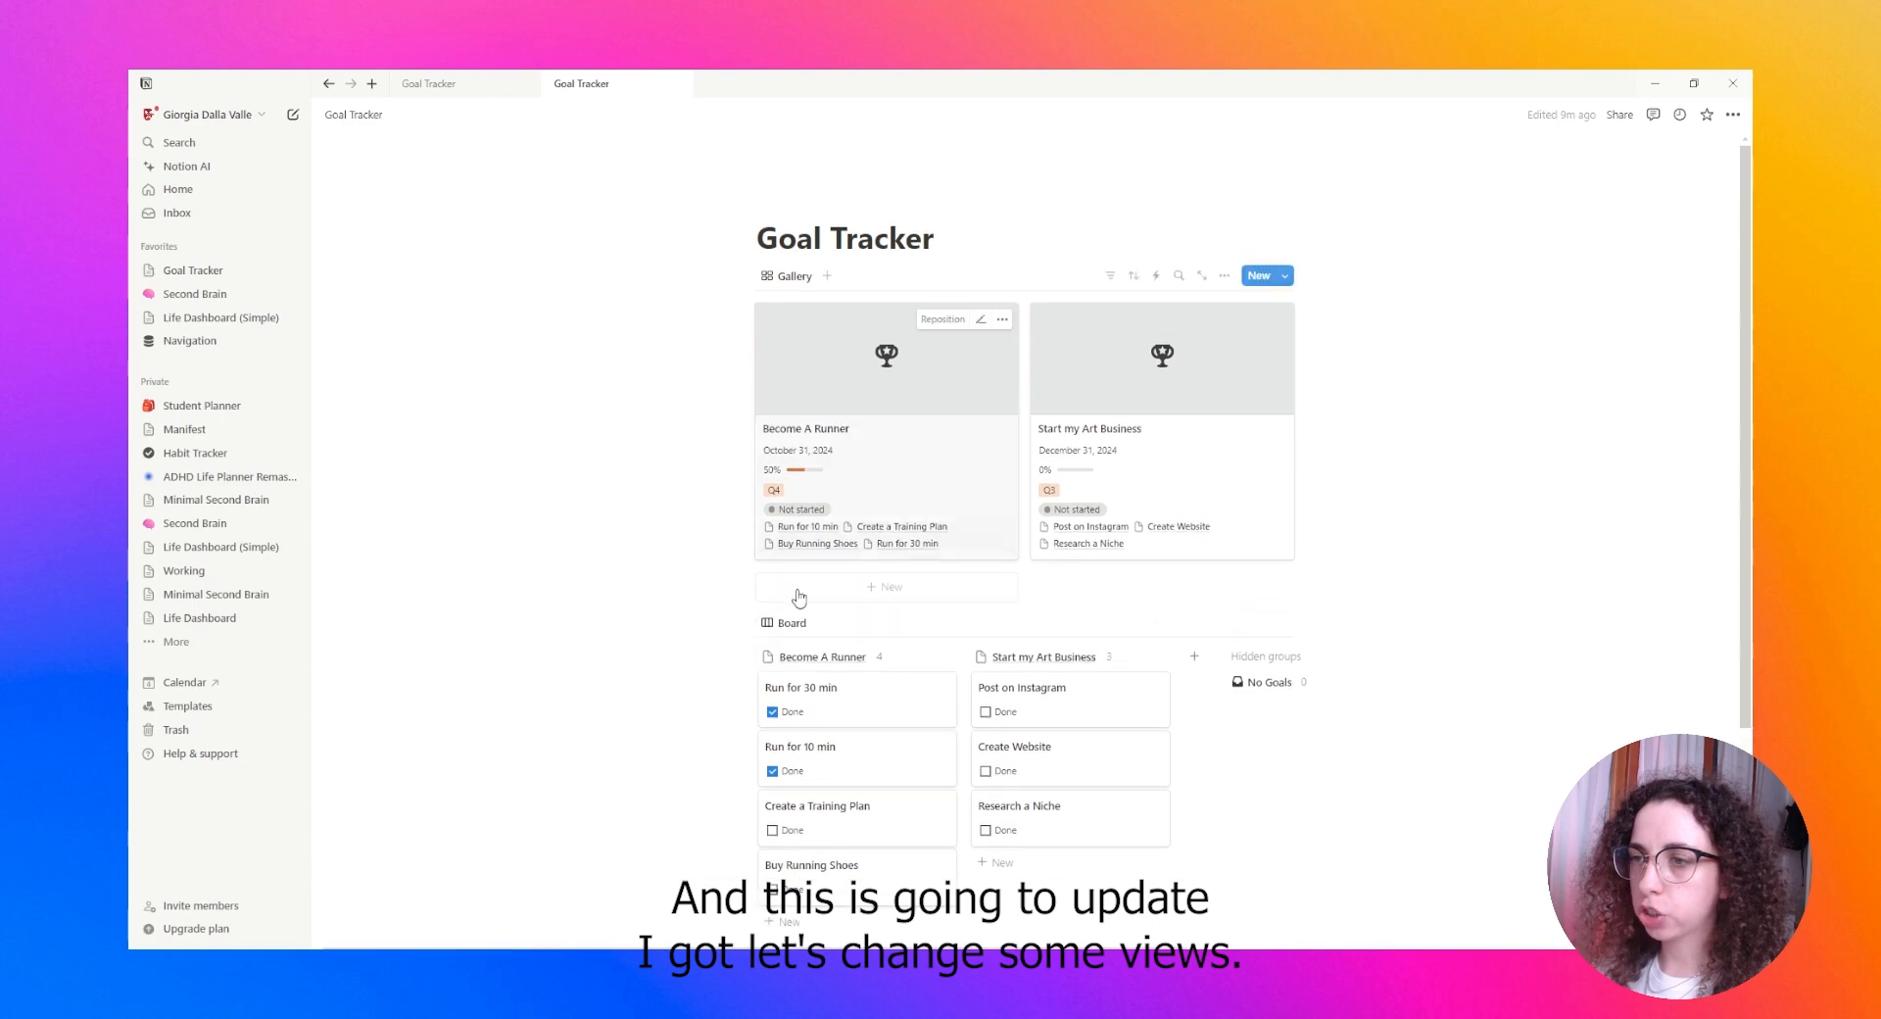
Rename the Tasks board view as Active
left_click(795, 627)
left_click(814, 683)
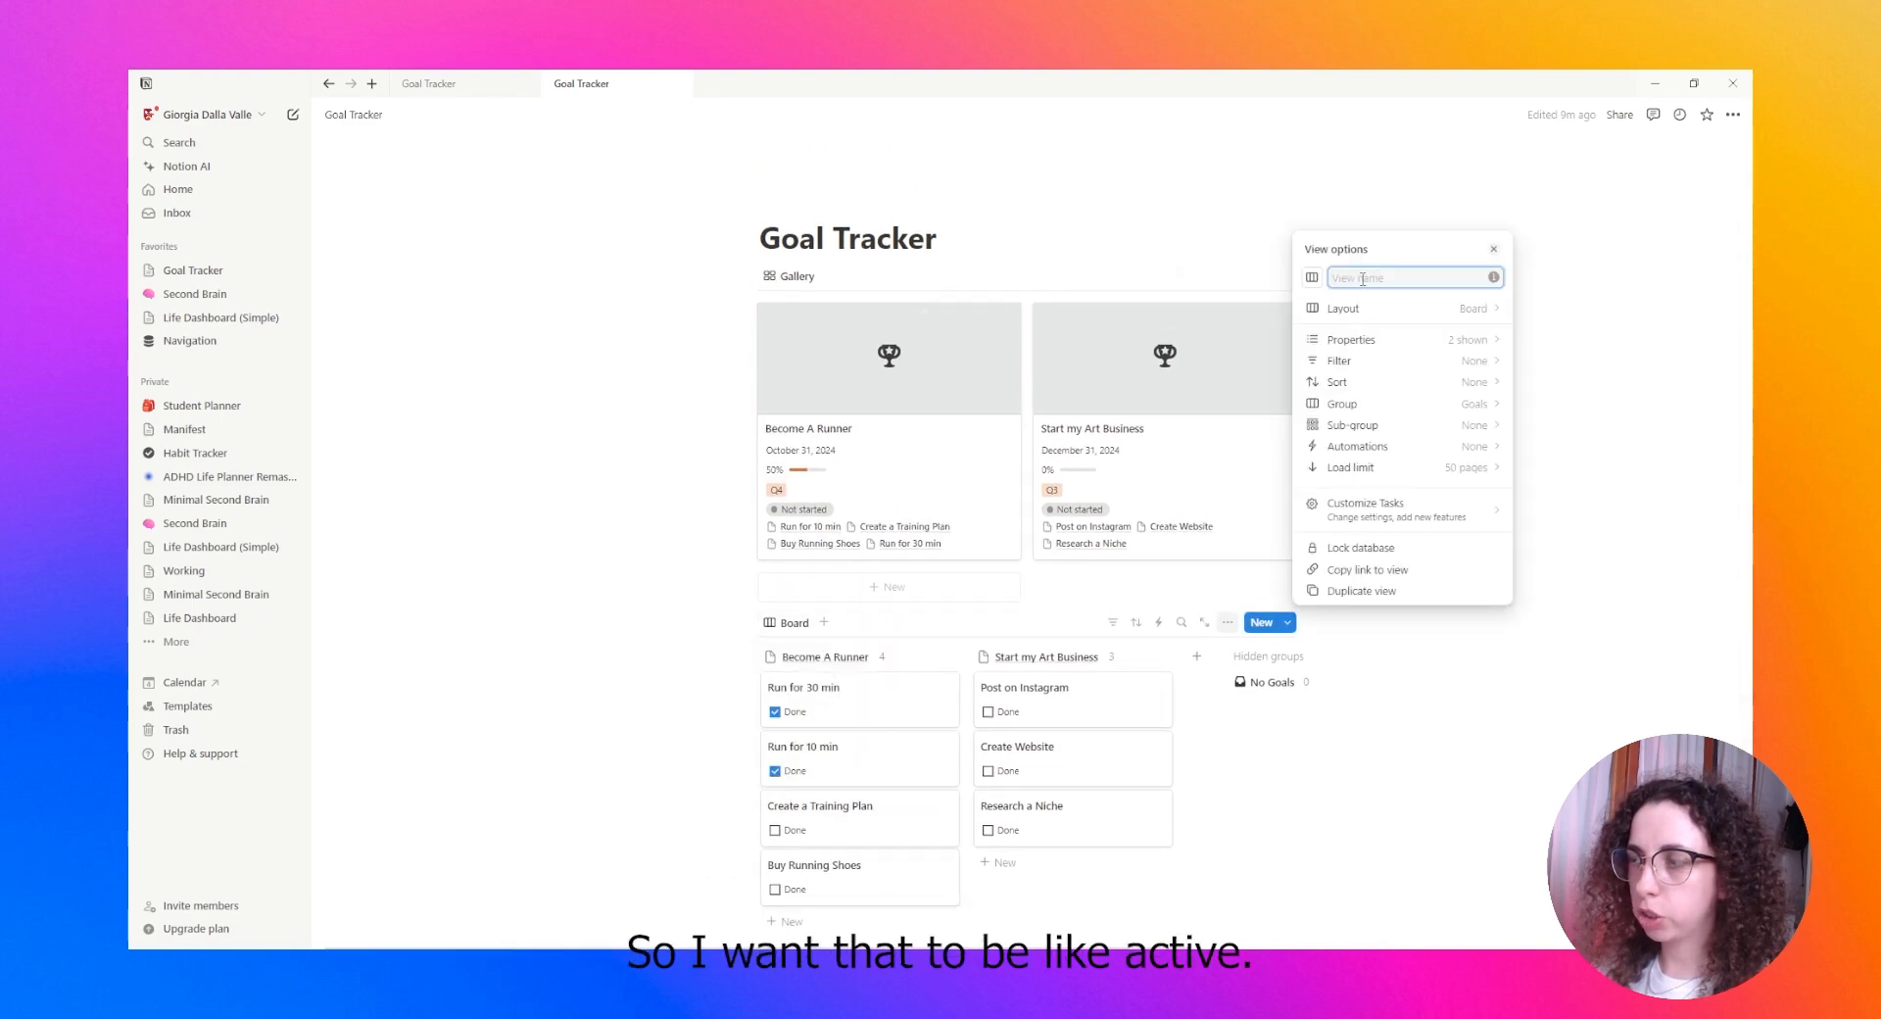
type("ACtive")
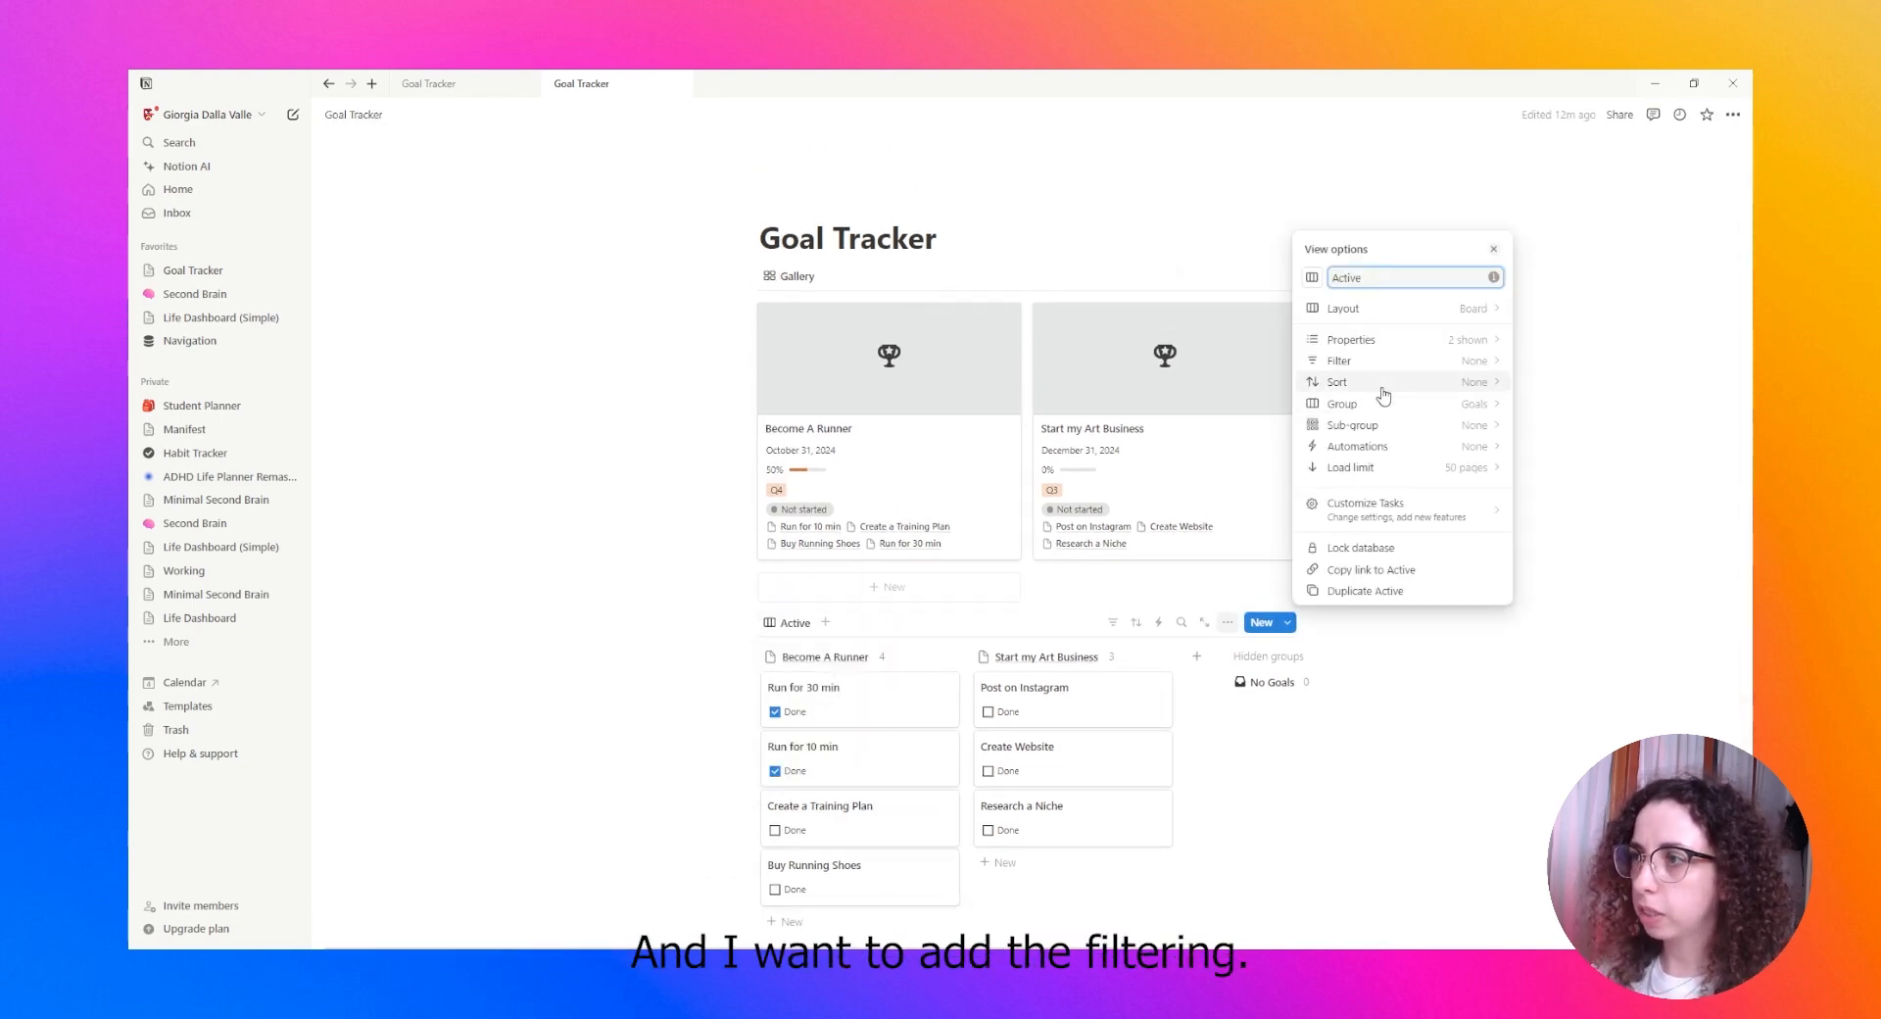
Filter the Active view to tasks whose Done property is unchecked
left_click(1371, 361)
left_click(1350, 545)
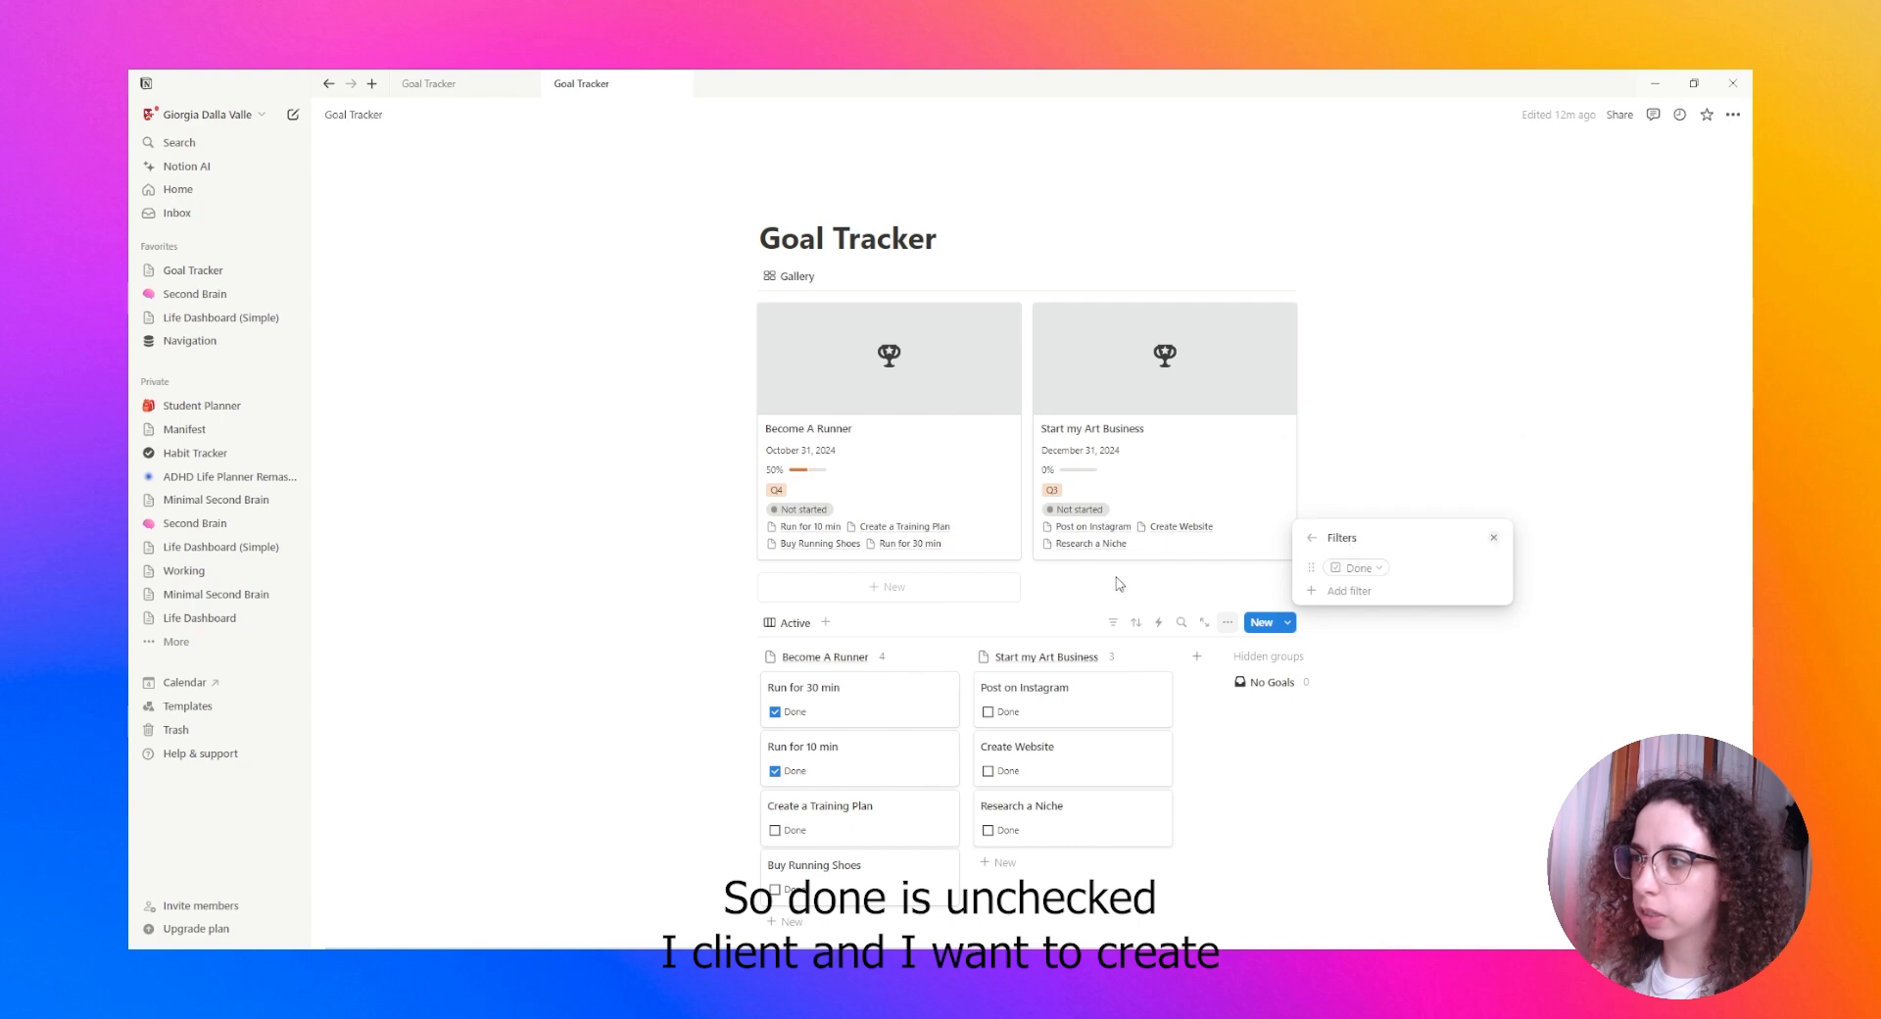
left_click(1370, 568)
left_click(1350, 628)
left_click(1039, 598)
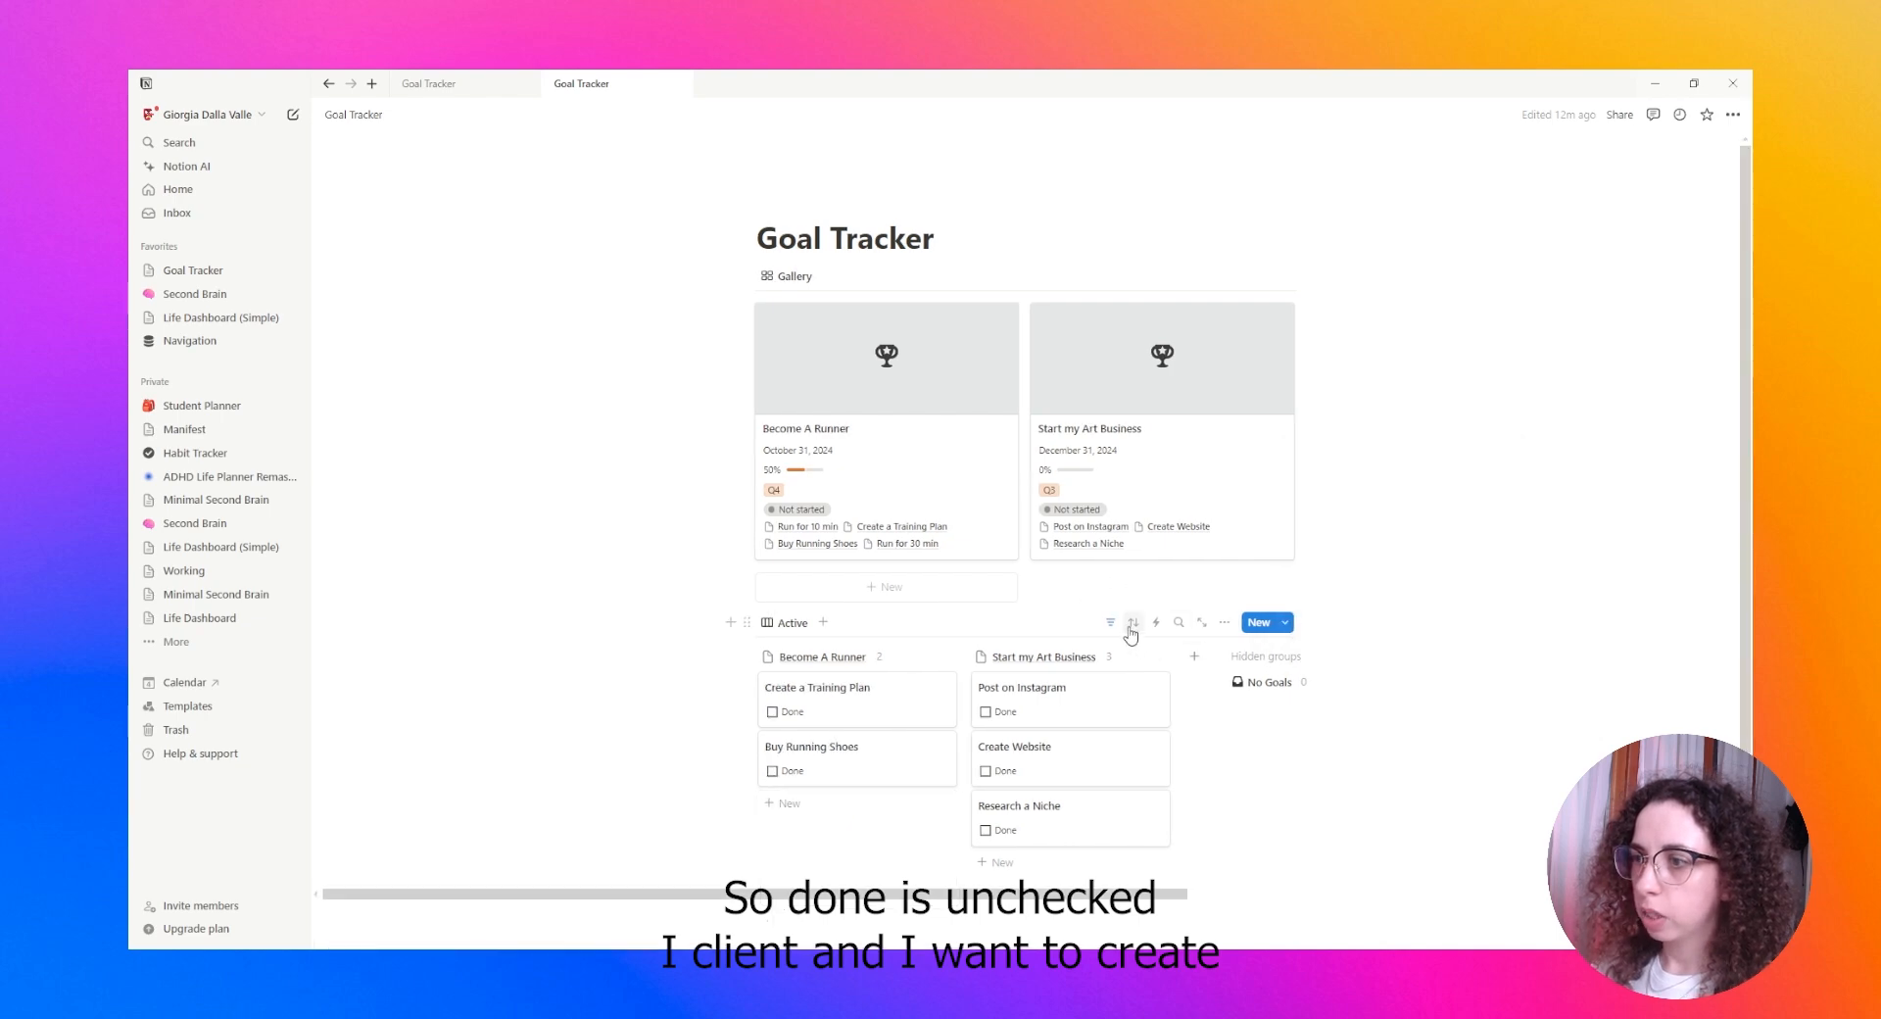
left_click(1111, 624)
Duplicate the Active view of the Tasks database and name the copy Completed
left_click(791, 626)
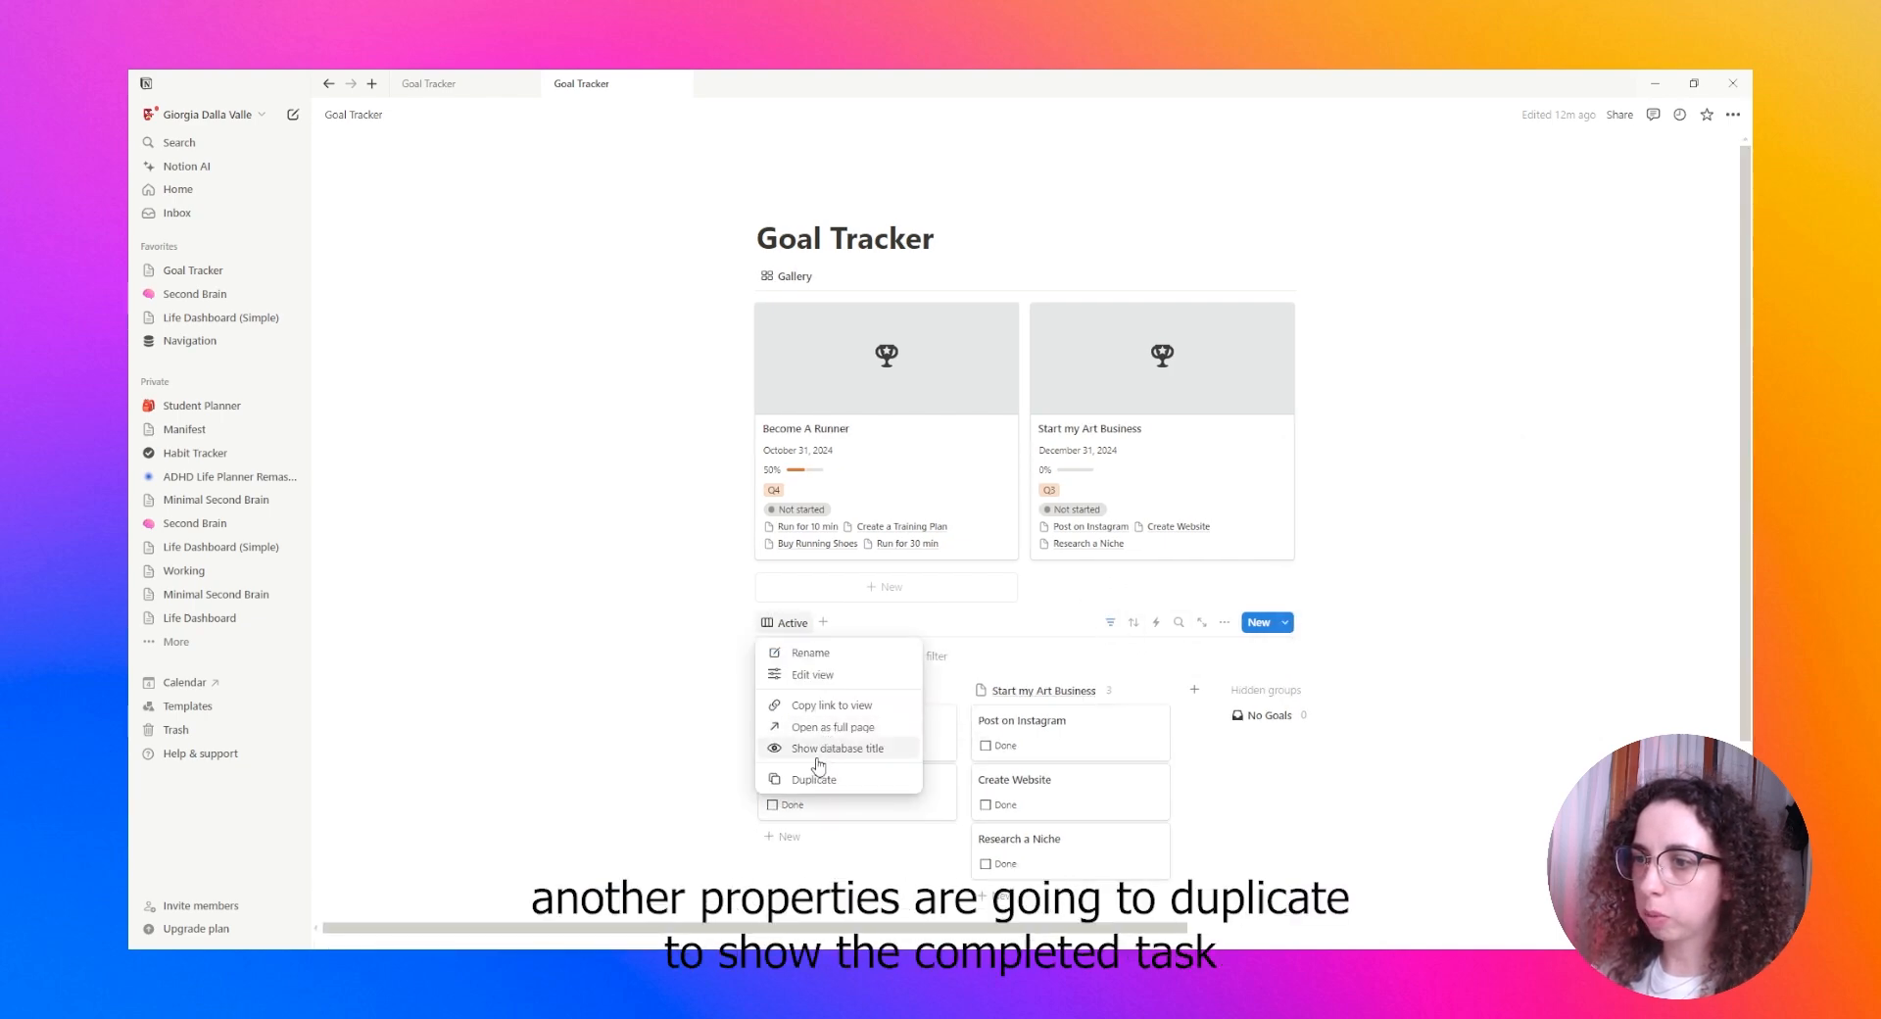
left_click(819, 781)
type("Com")
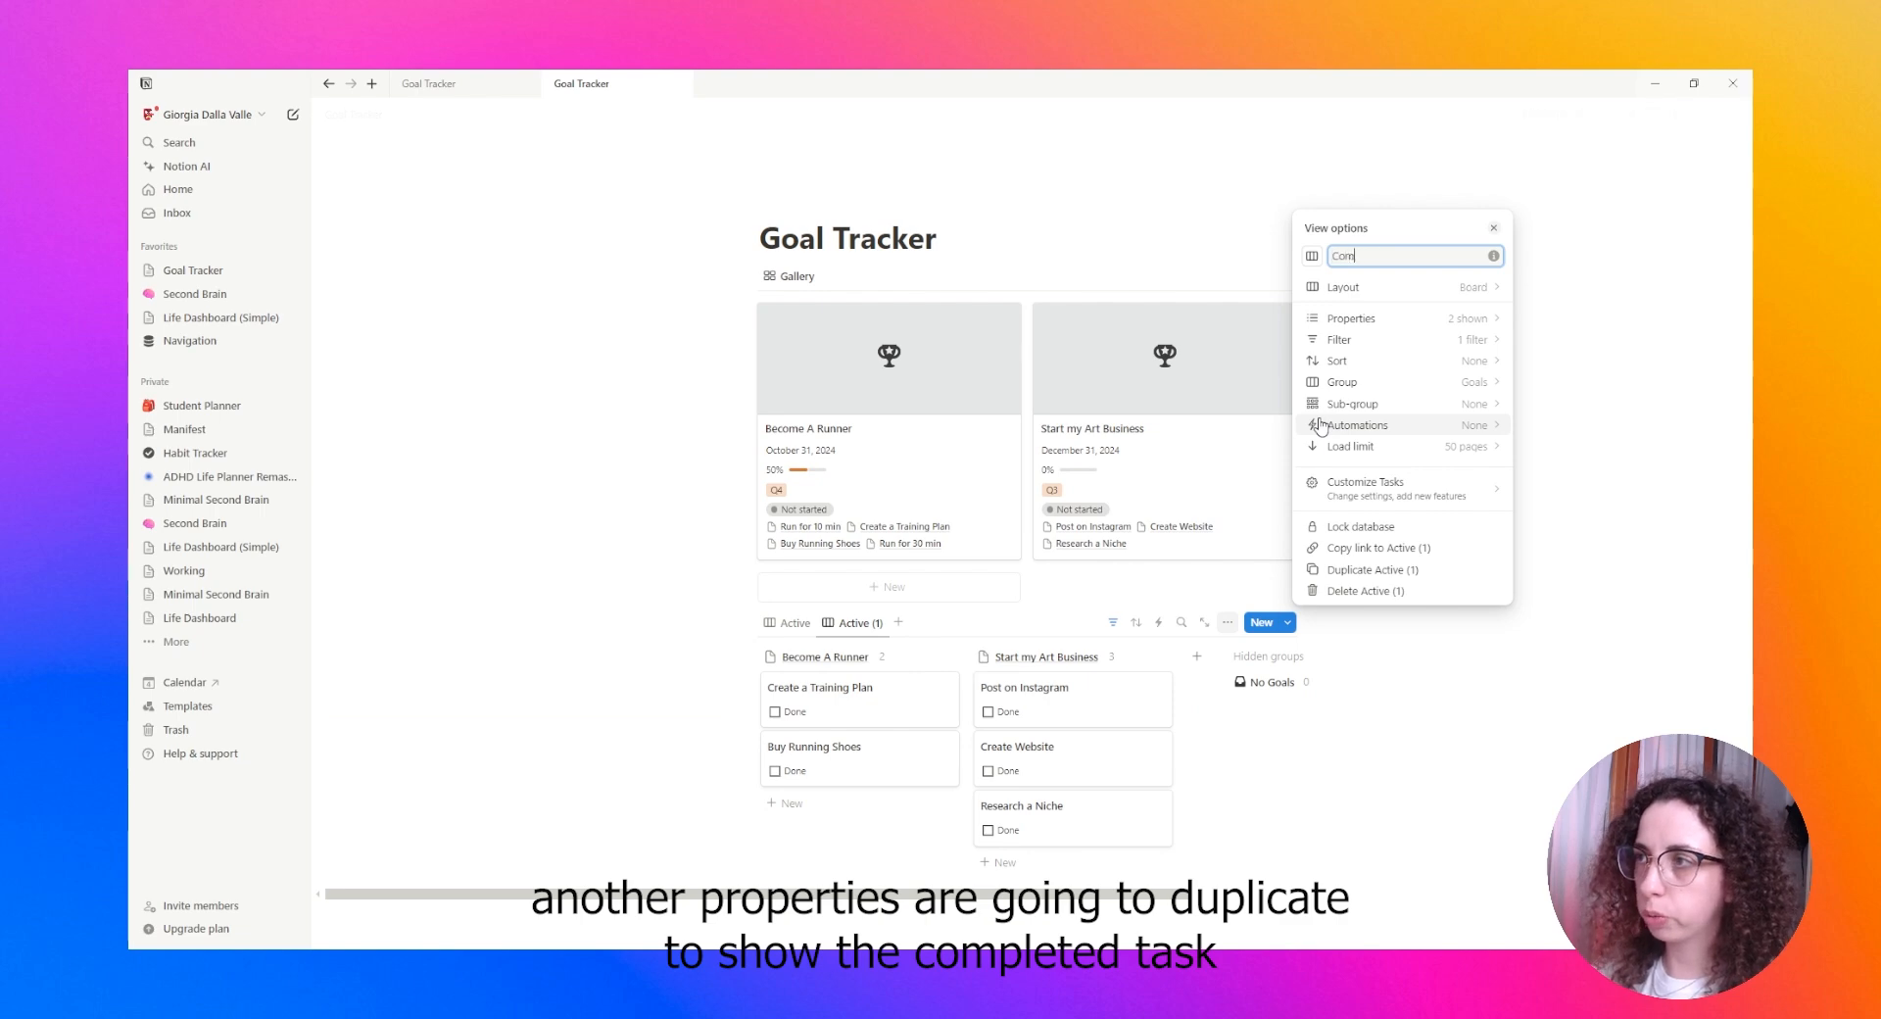
type("pleted")
Change the Completed view's Done filter to Checked
left_click(1377, 340)
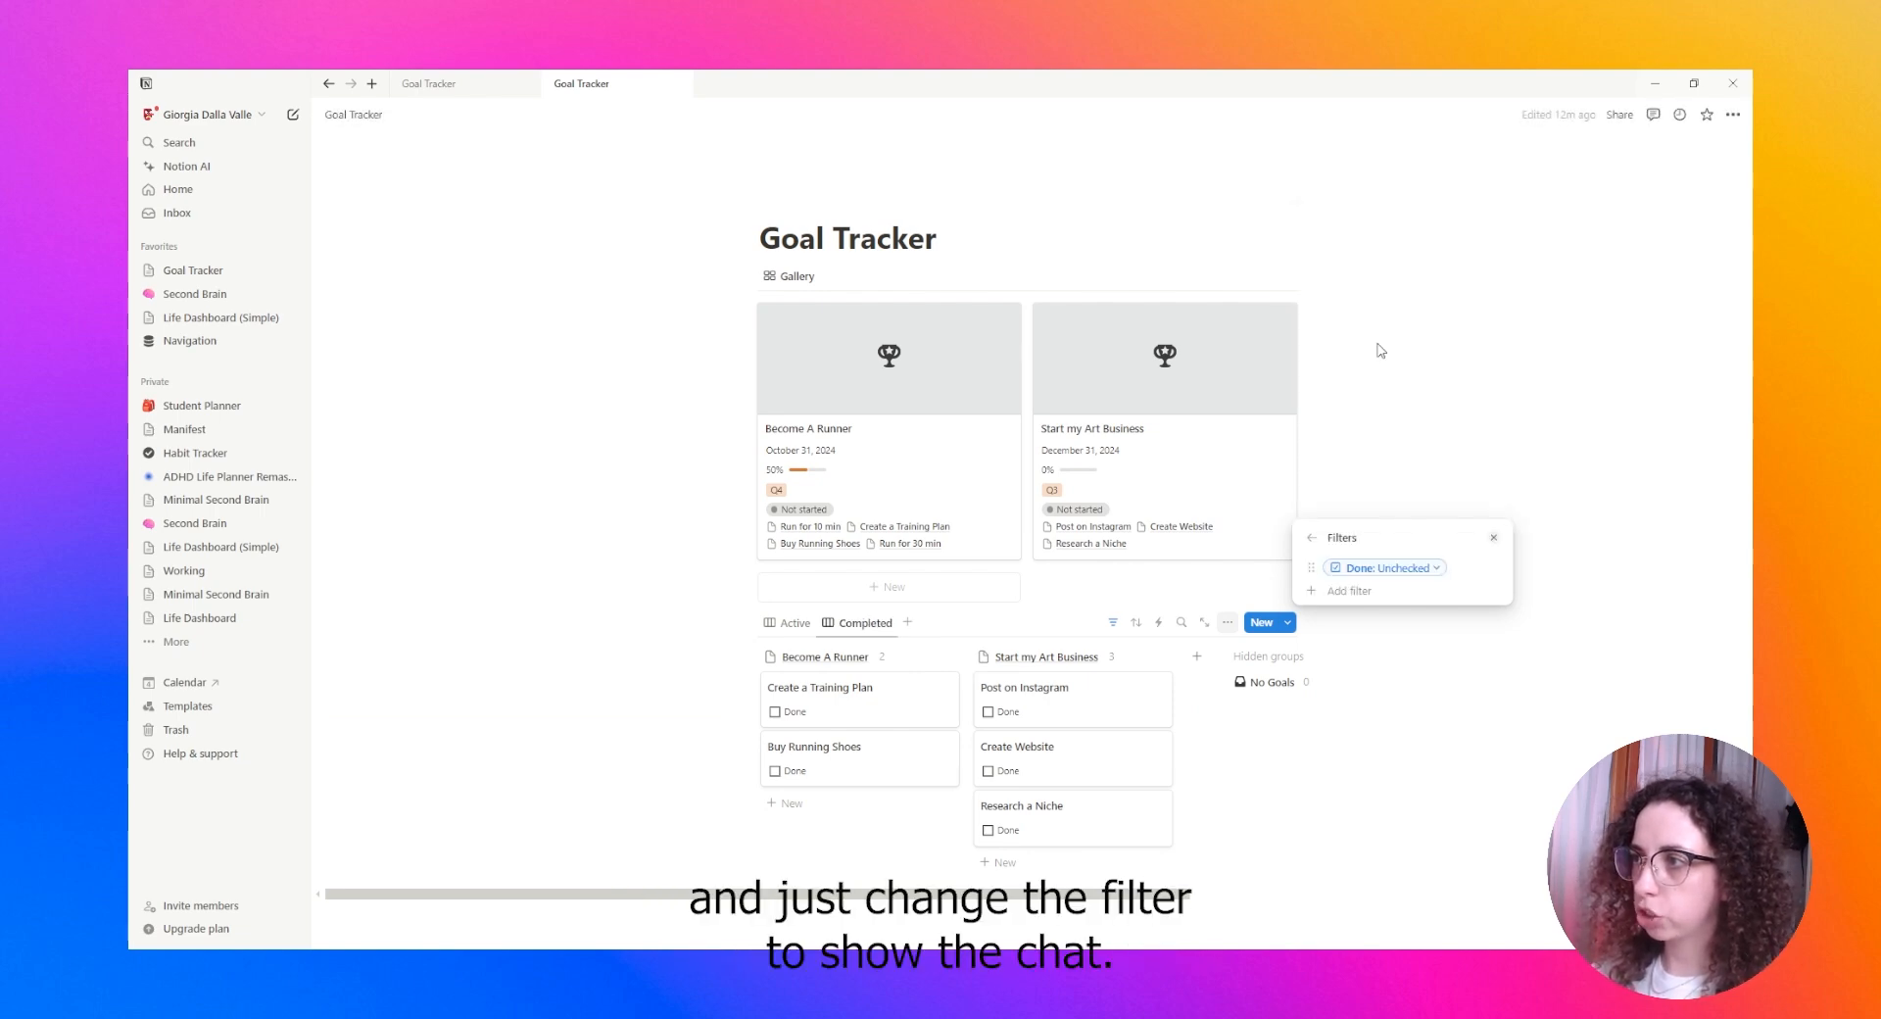
left_click(1352, 573)
left_click(1365, 645)
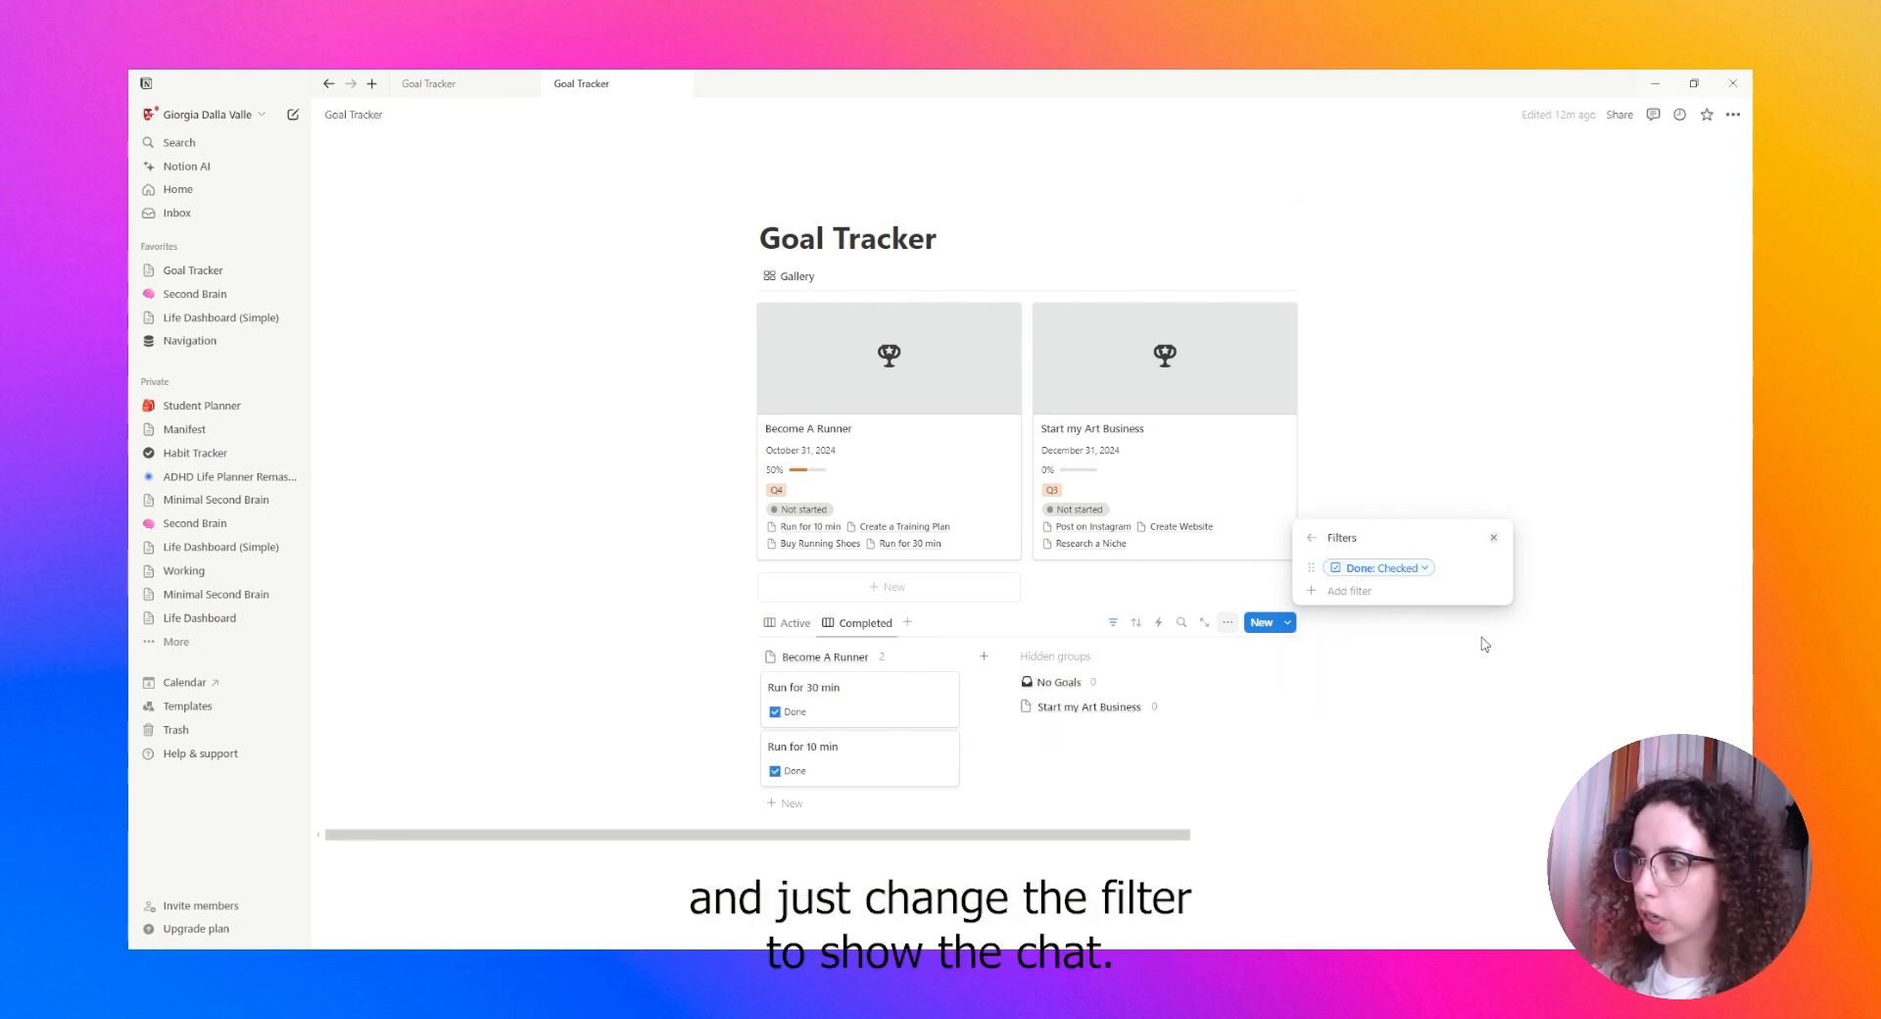
Return to the Active view and give it a circle icon and the Completed view a checkmark icon
left_click(791, 632)
left_click(790, 635)
left_click(799, 686)
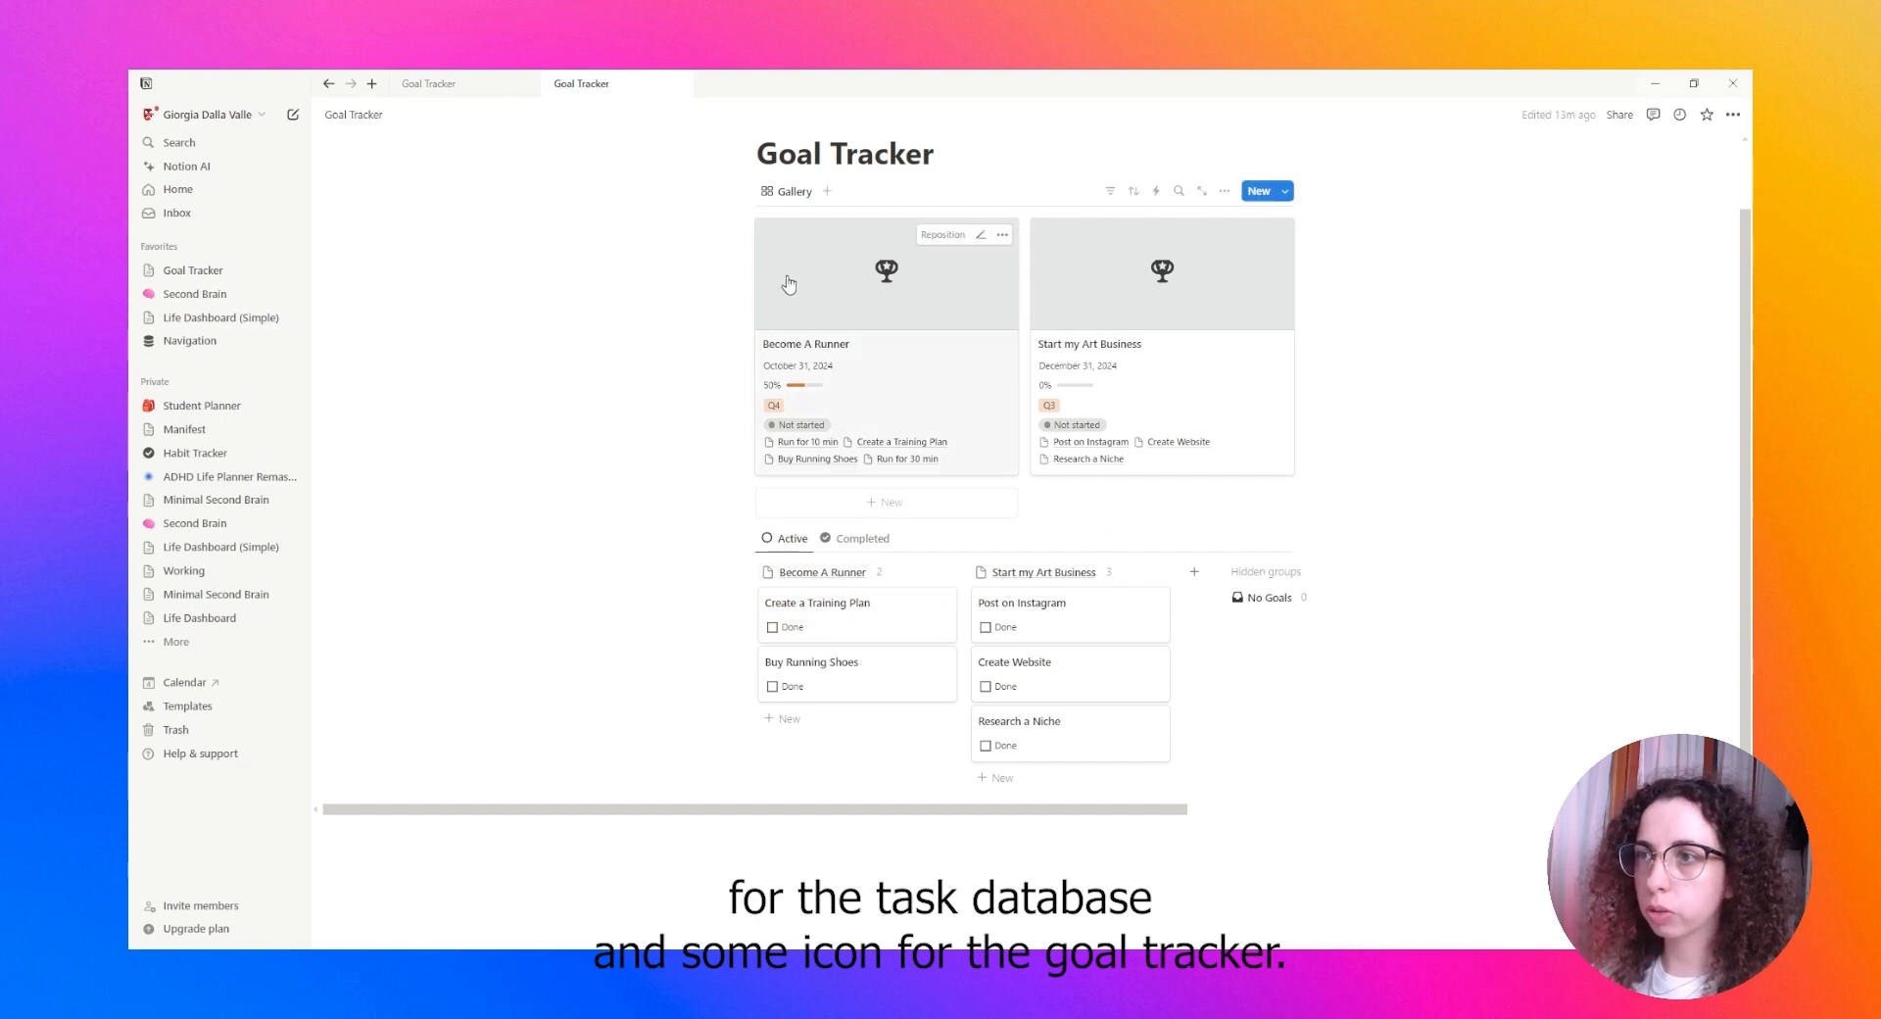
scroll(789, 284, "up", 2)
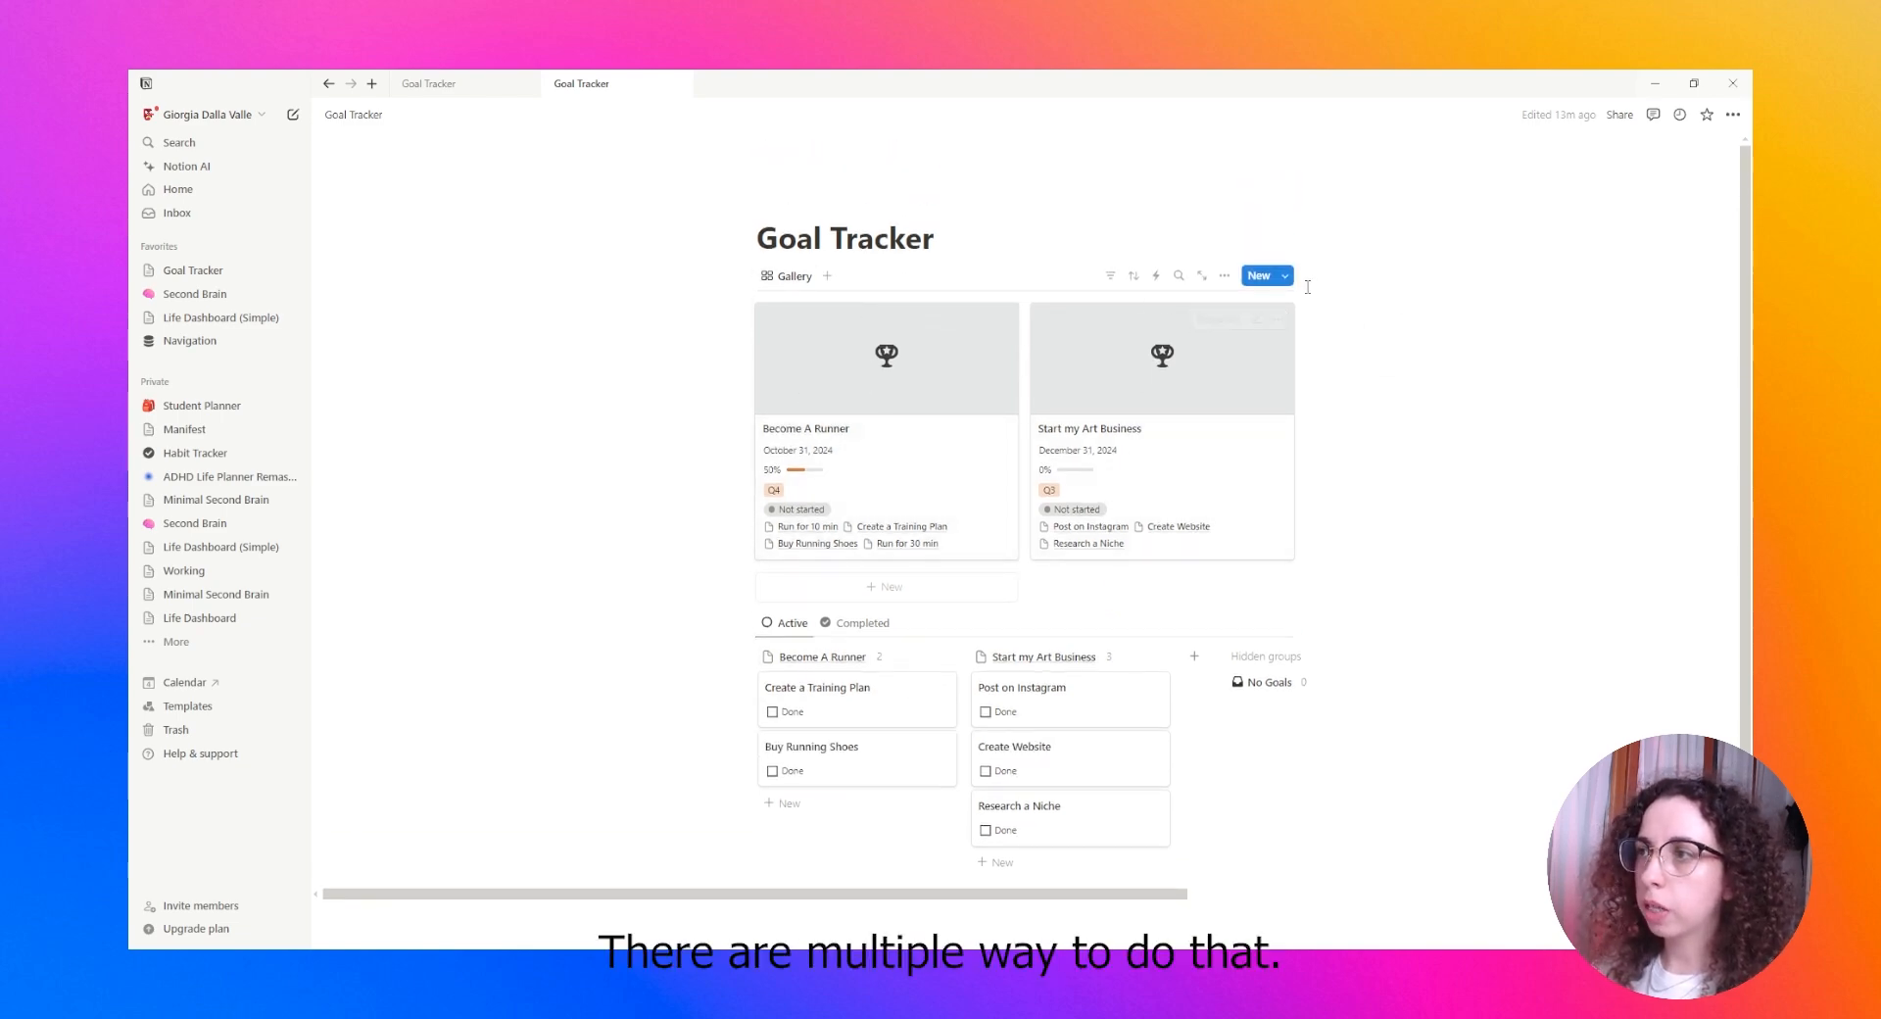
Create a new template in the Goals database and give it a trophy icon
left_click(1284, 276)
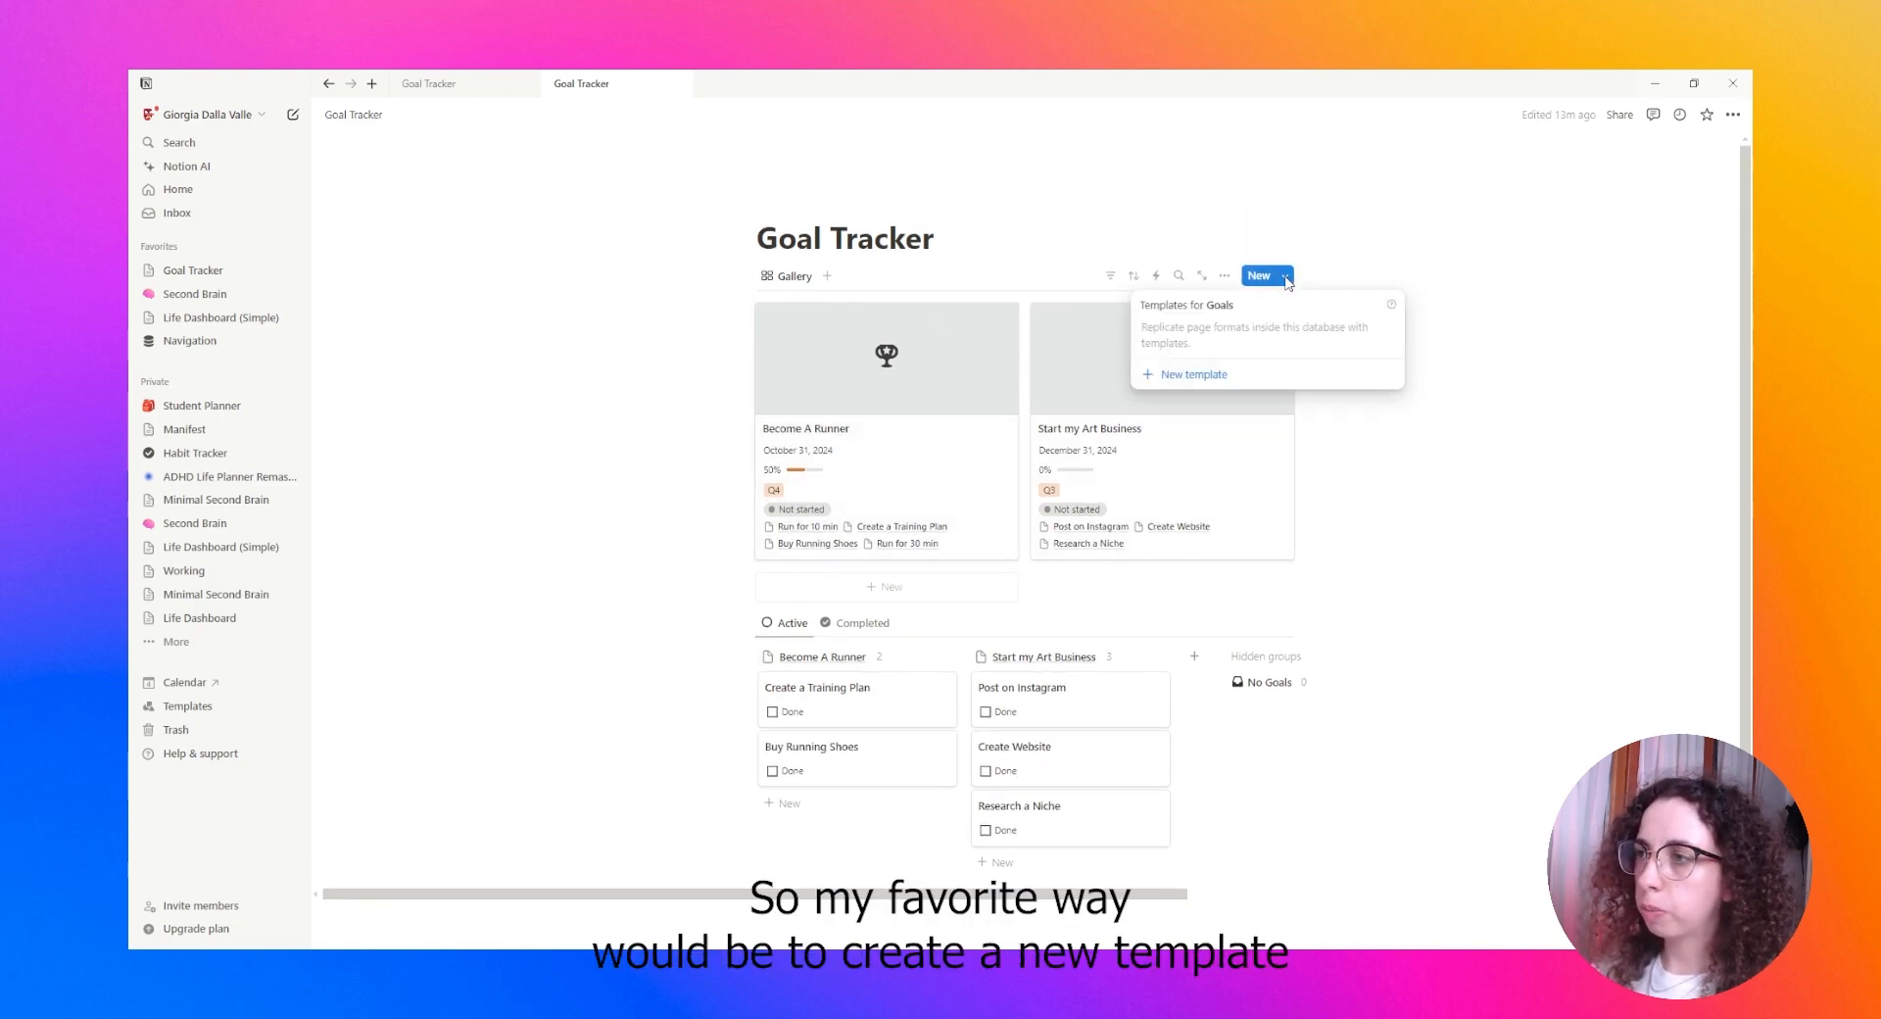
left_click(1195, 375)
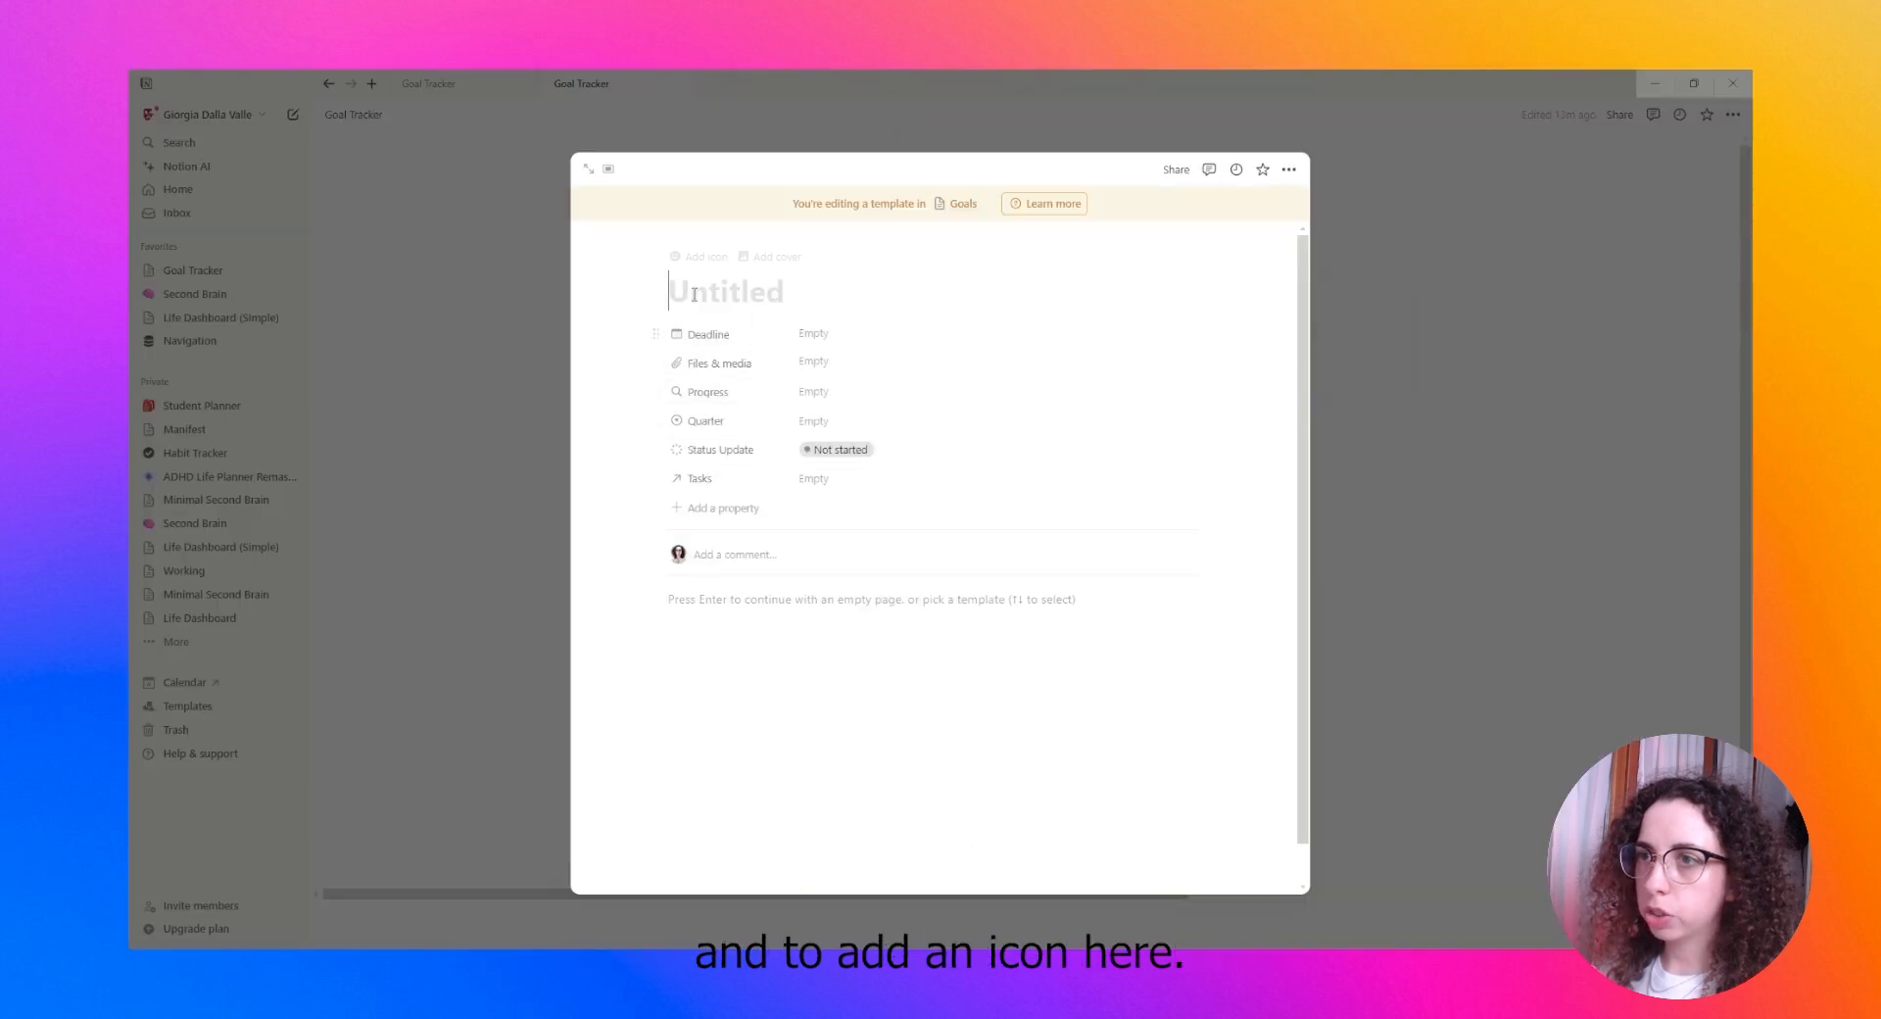
left_click(693, 258)
left_click(614, 374)
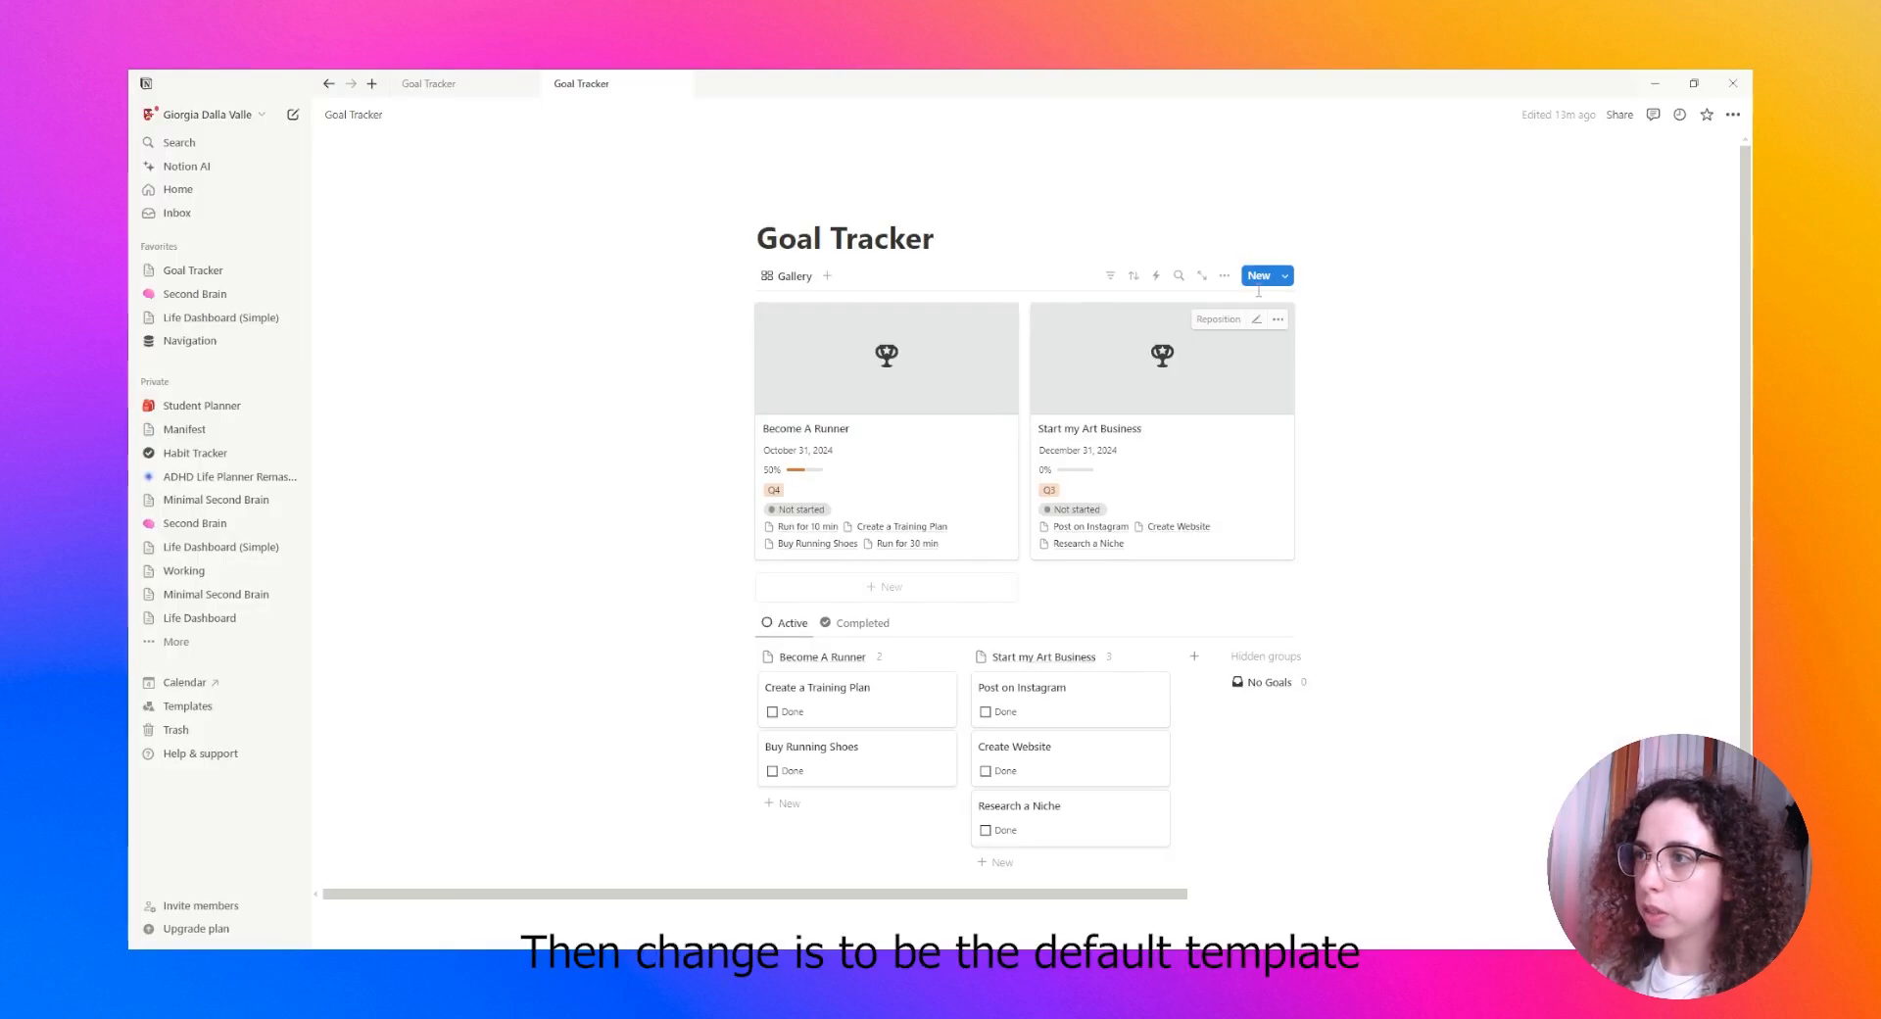
Set the trophy-icon template as the default for all views in Goals
left_click(1285, 275)
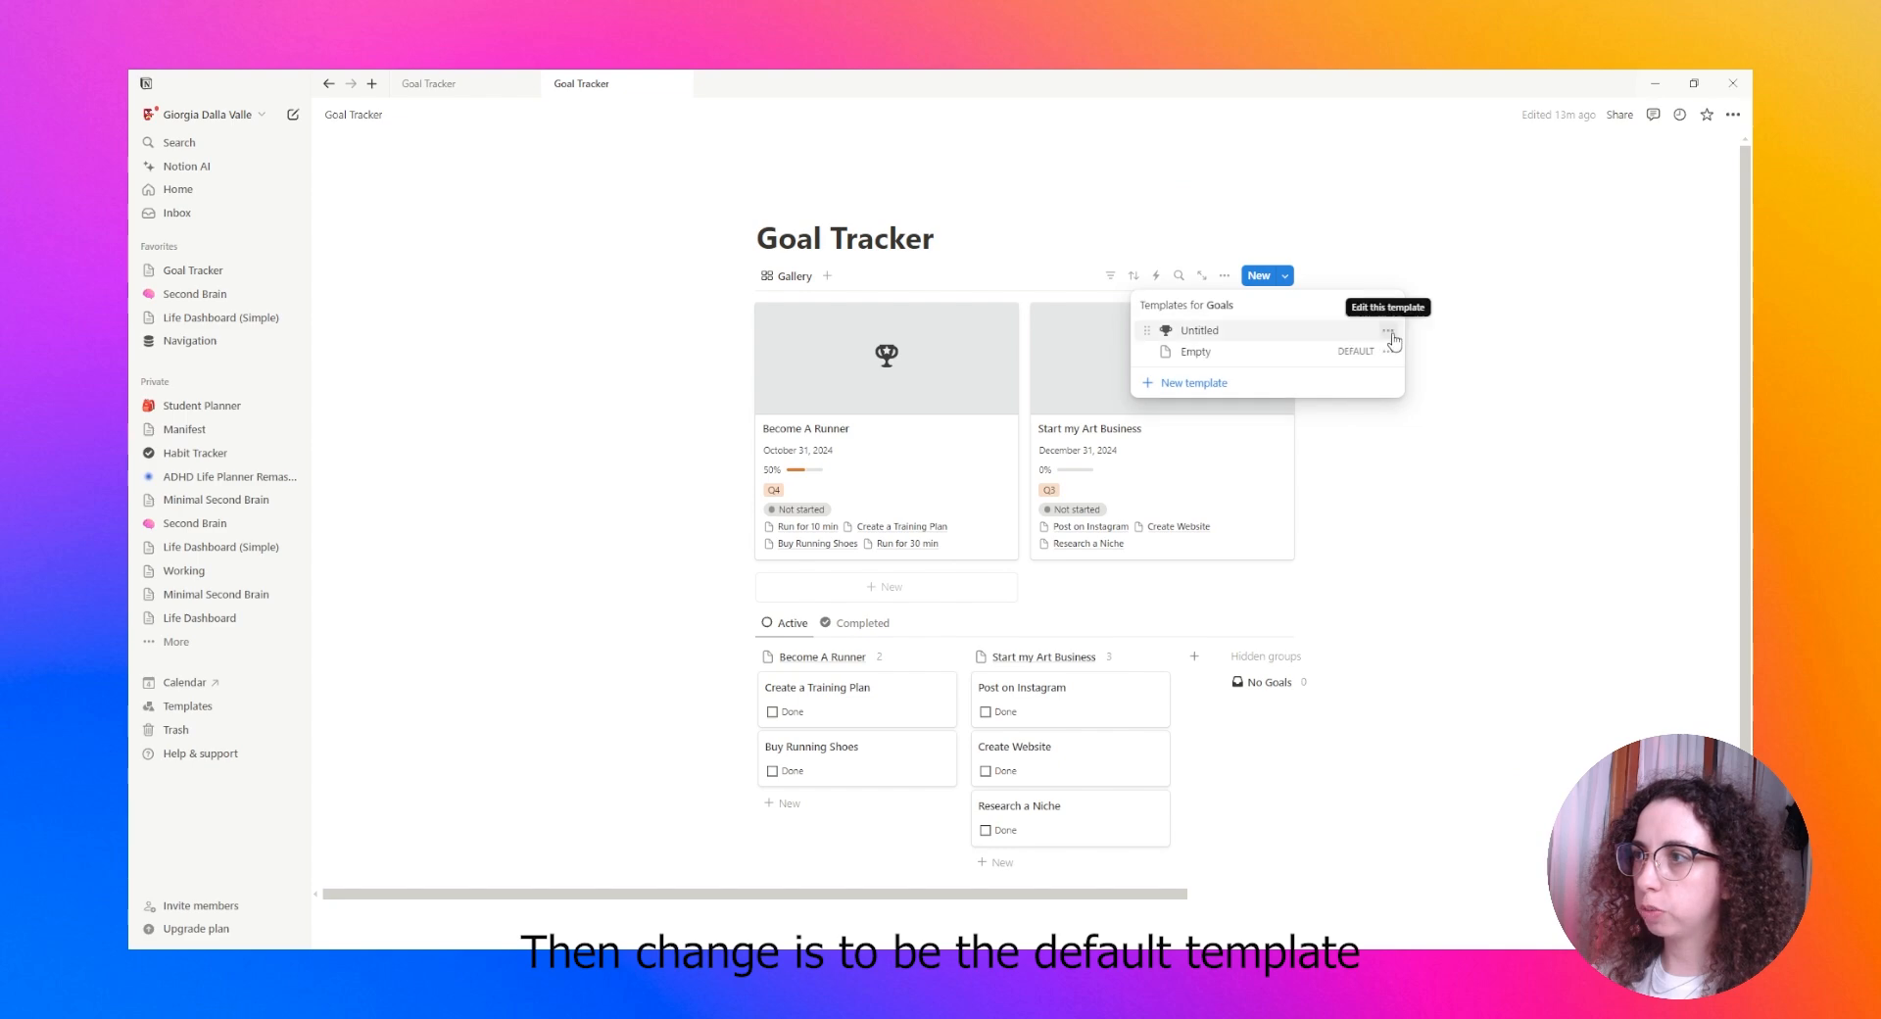
left_click(1387, 330)
left_click(1468, 309)
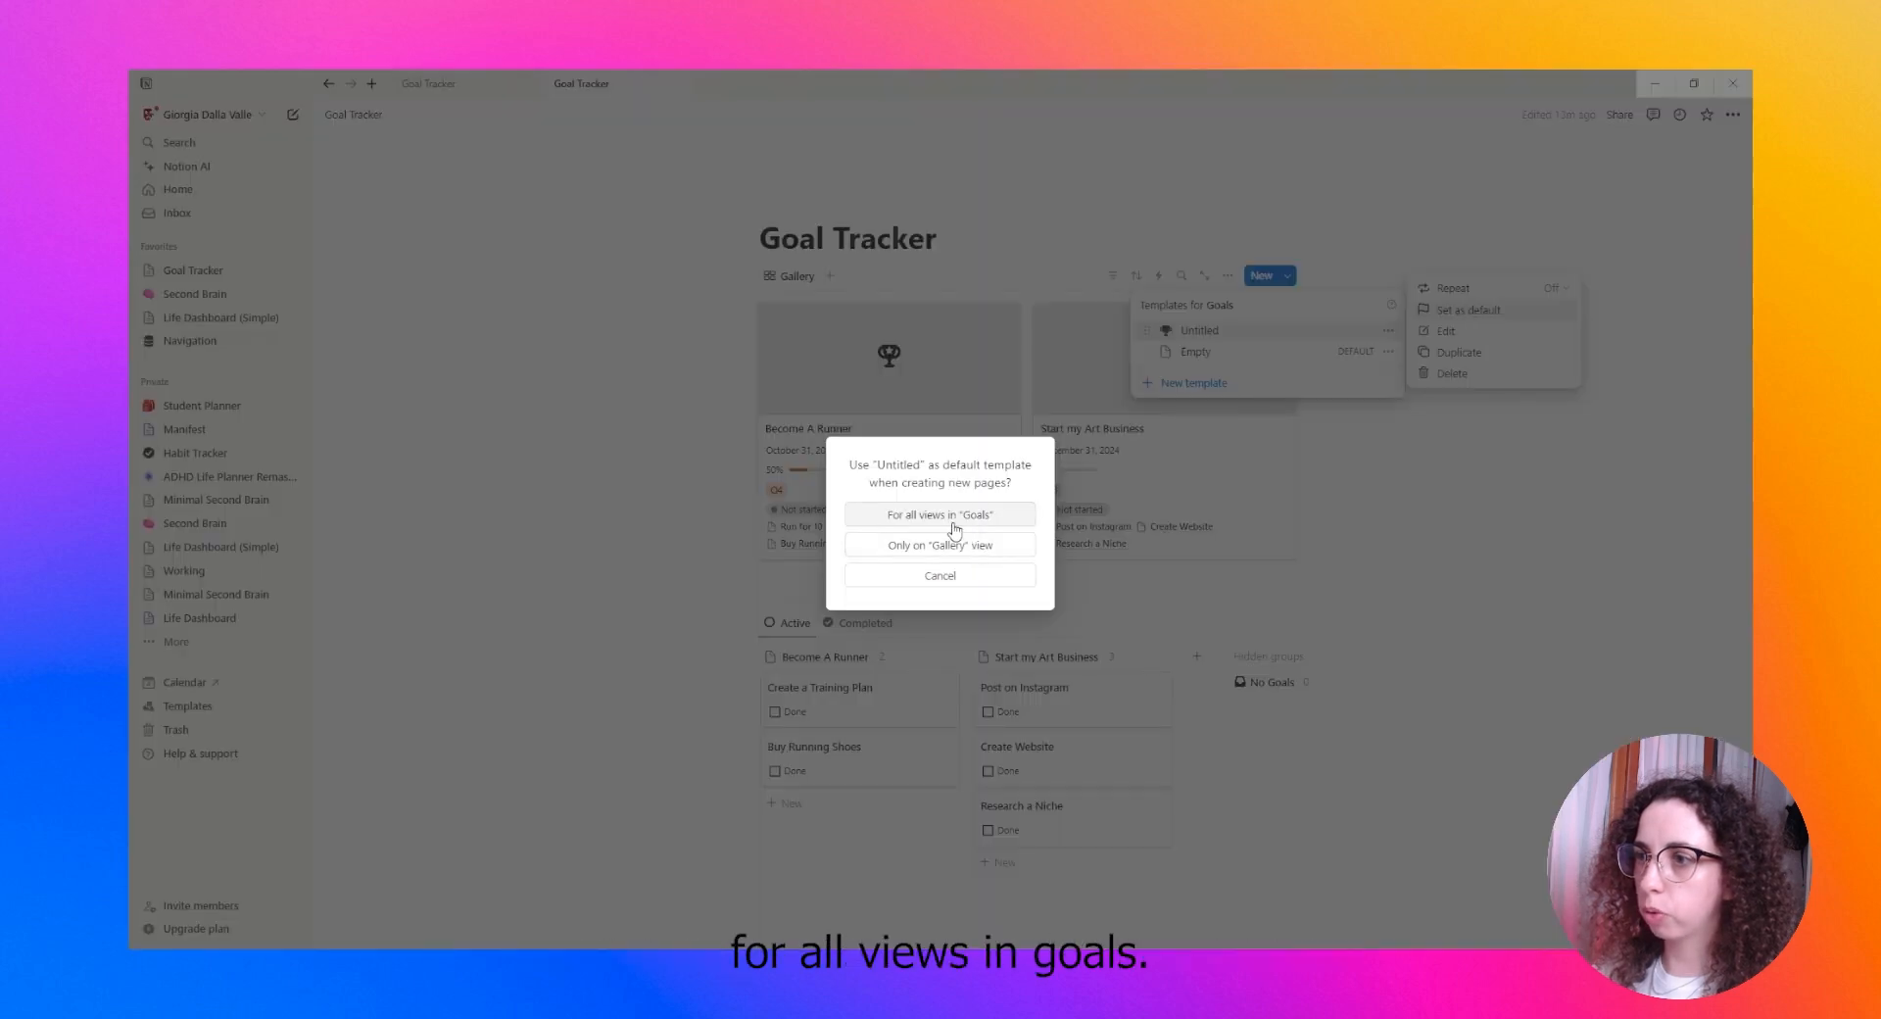
left_click(963, 526)
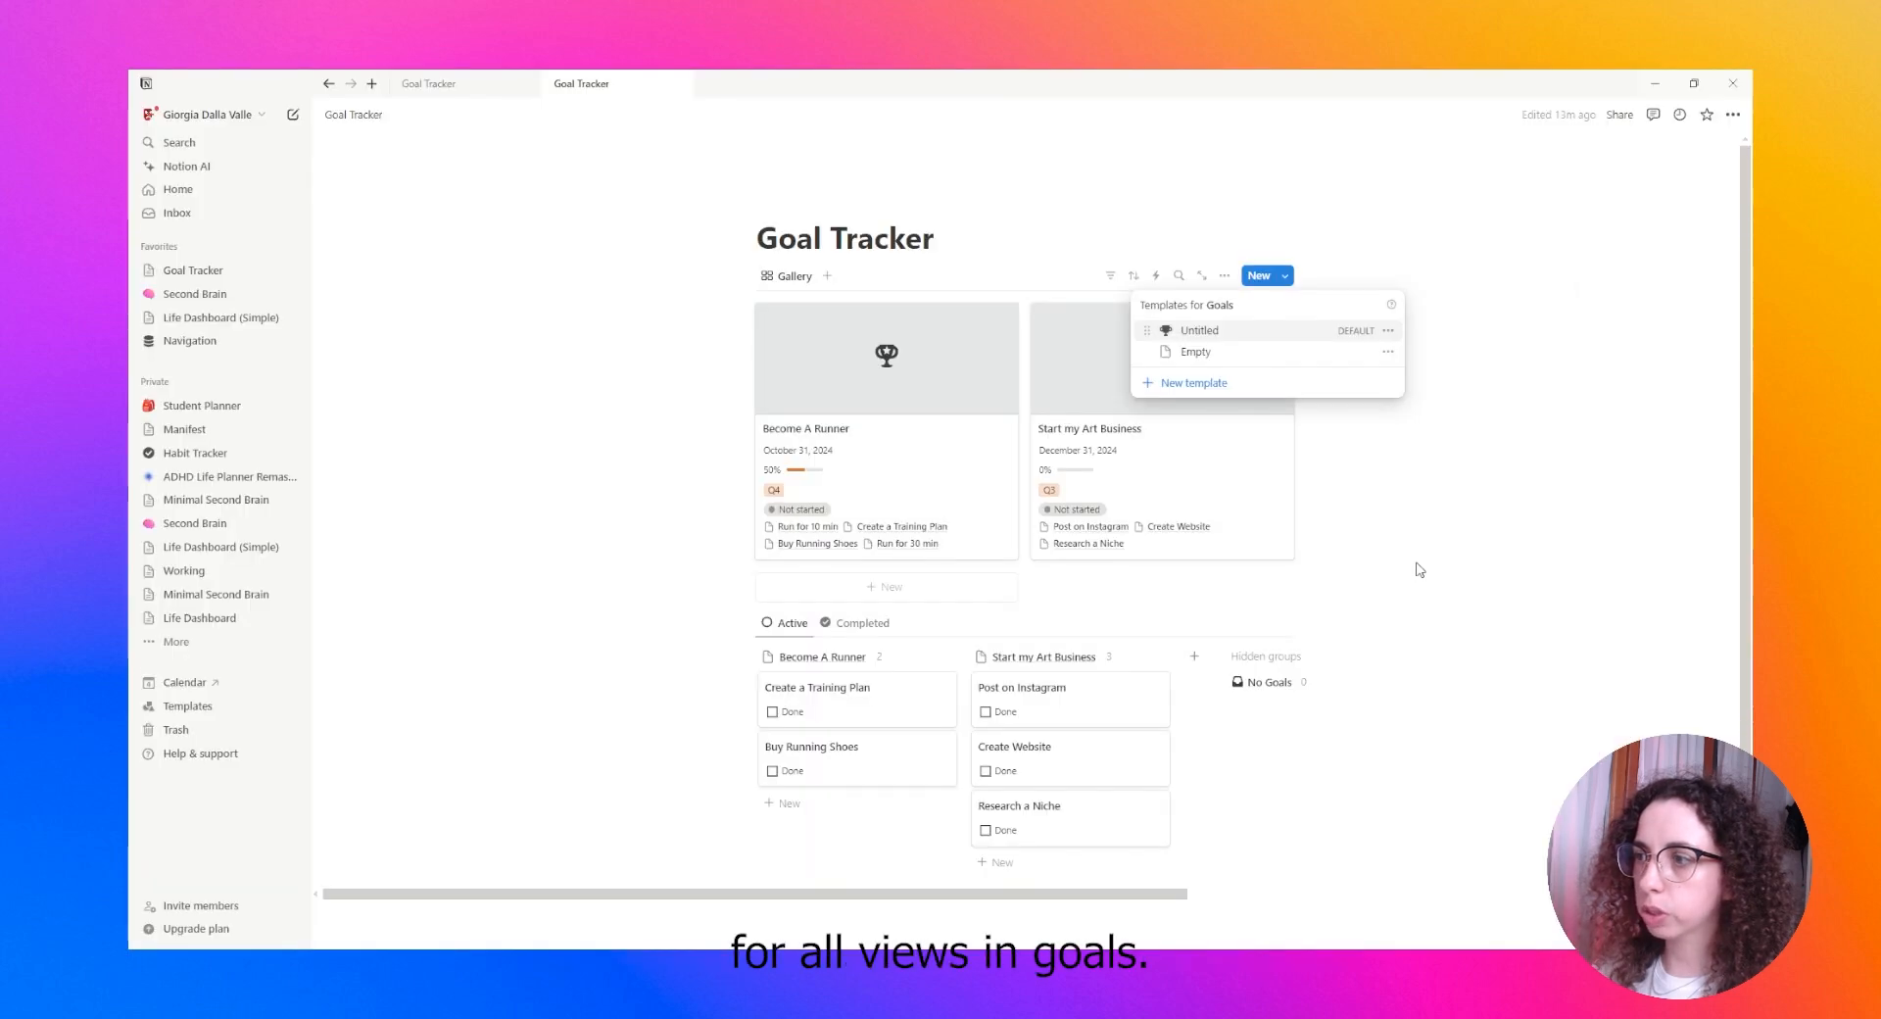
Create a new template in the Tasks database and give it a checkmark icon
left_click(1281, 523)
scroll(1281, 523, "down", 1)
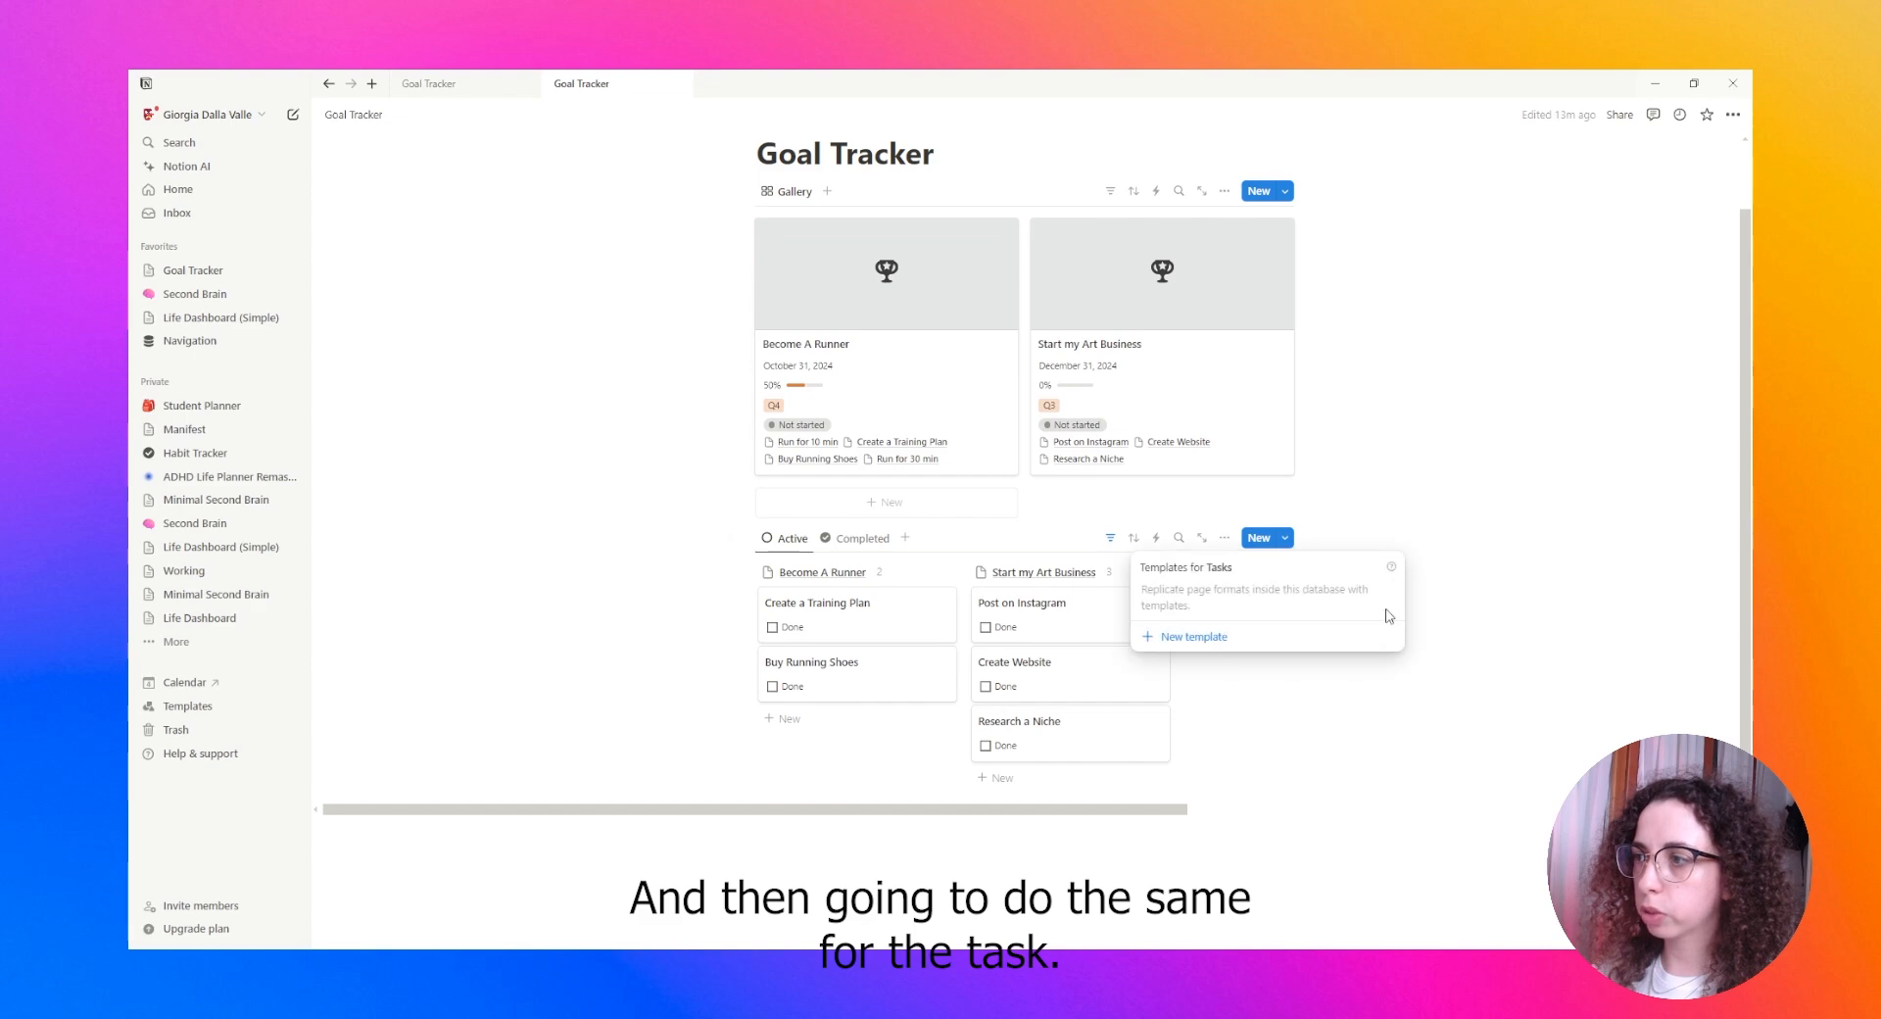
left_click(1211, 635)
mouse_move(694, 269)
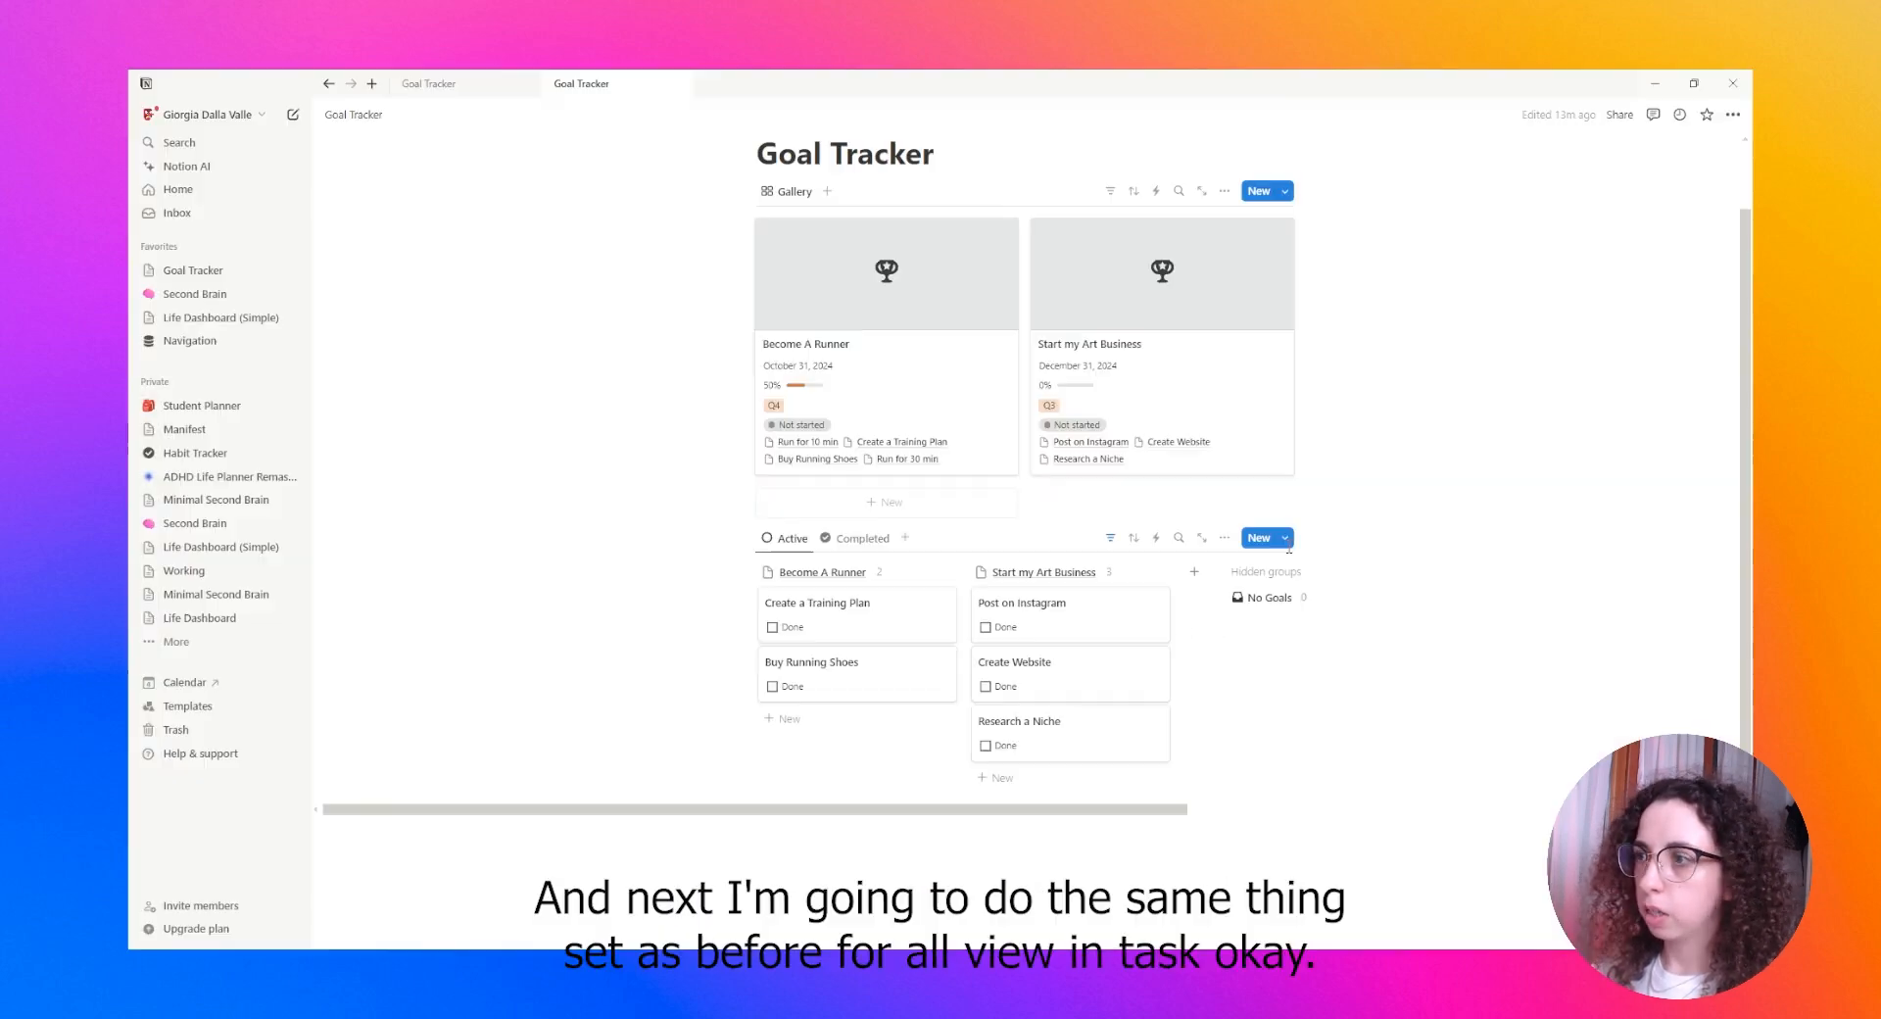
Set the checkmark-icon template as the default for all views in Tasks
left_click(1284, 538)
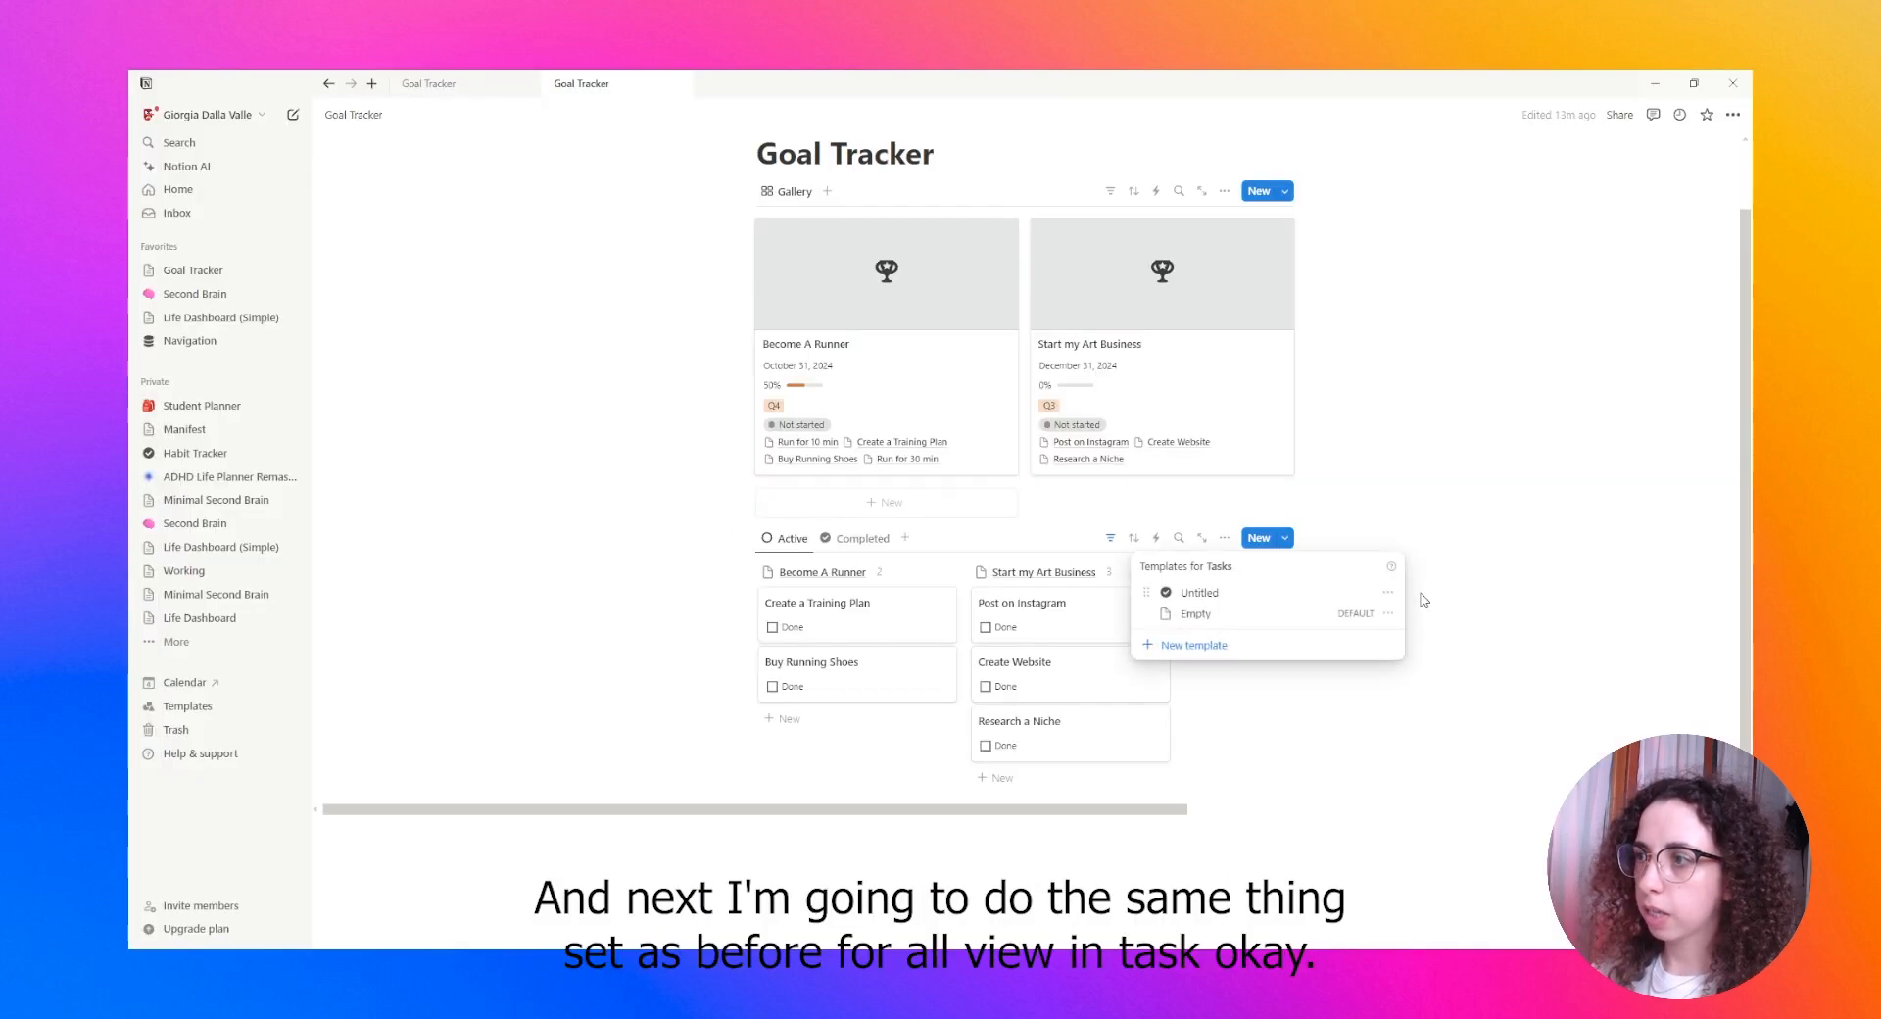
left_click(1388, 592)
left_click(1469, 572)
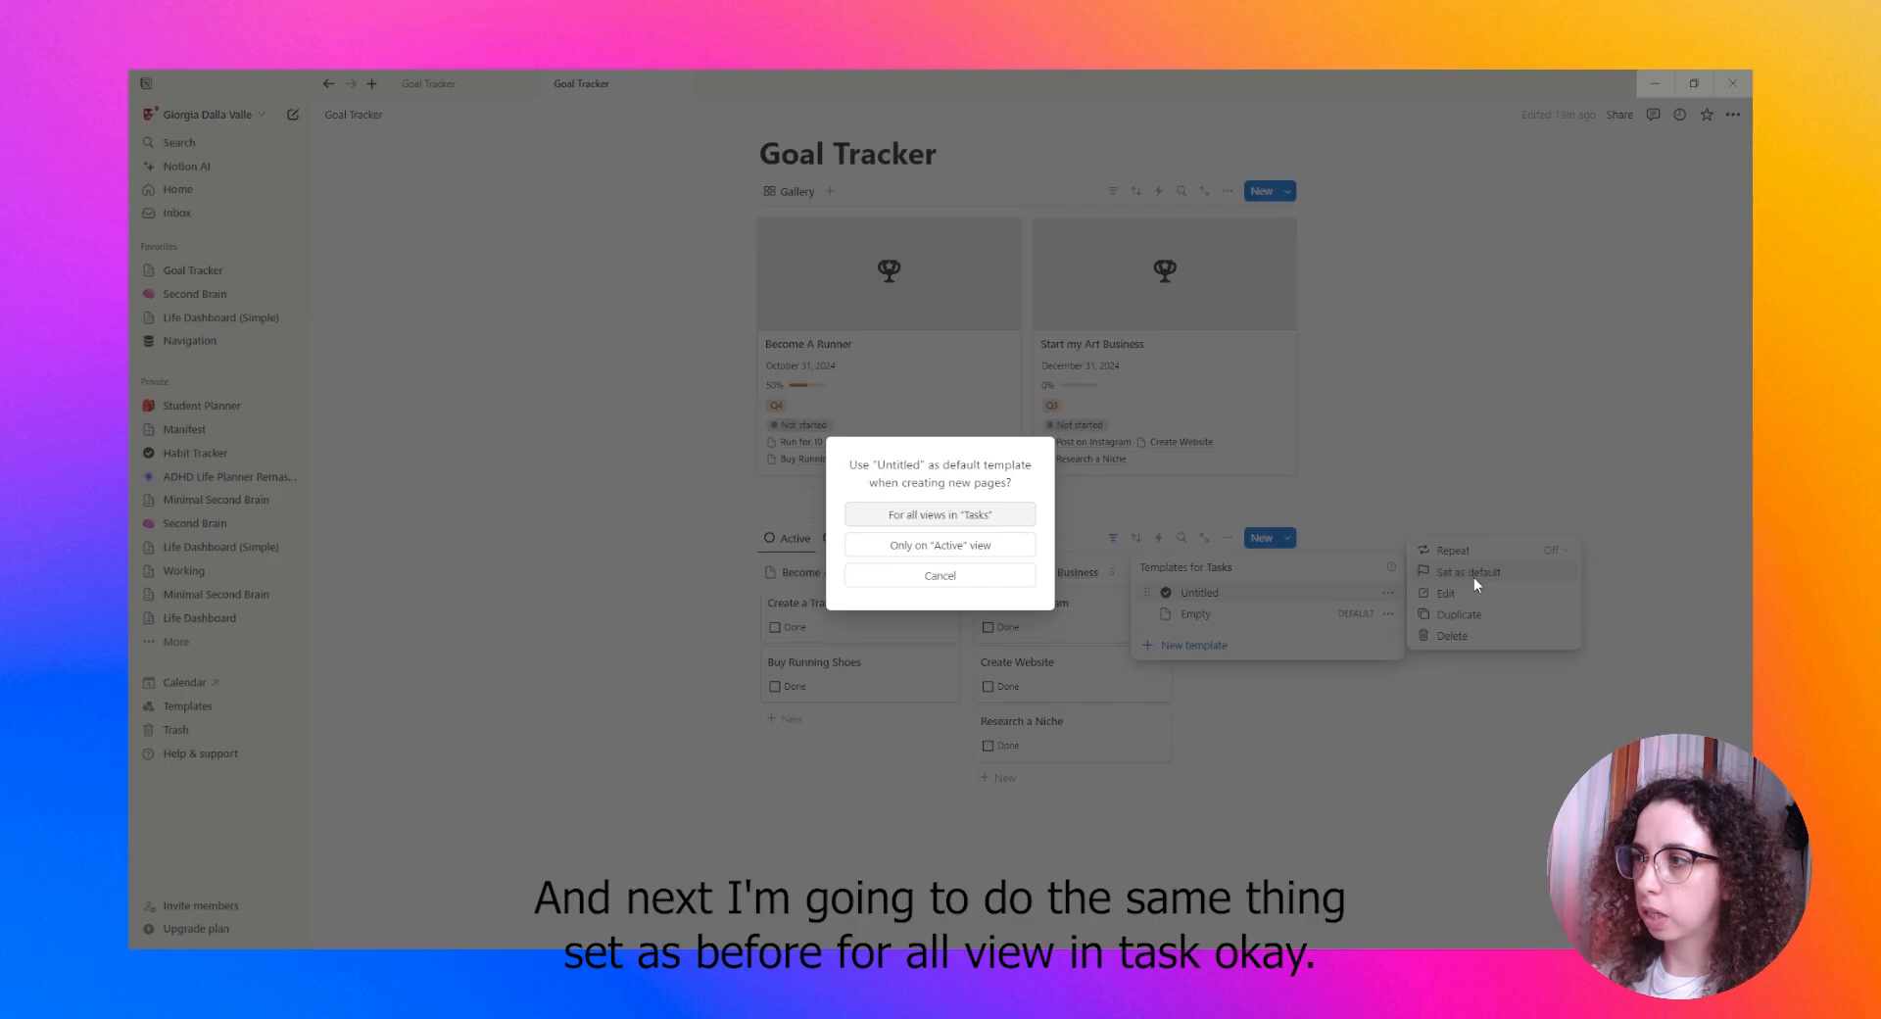
left_click(970, 542)
left_click(973, 526)
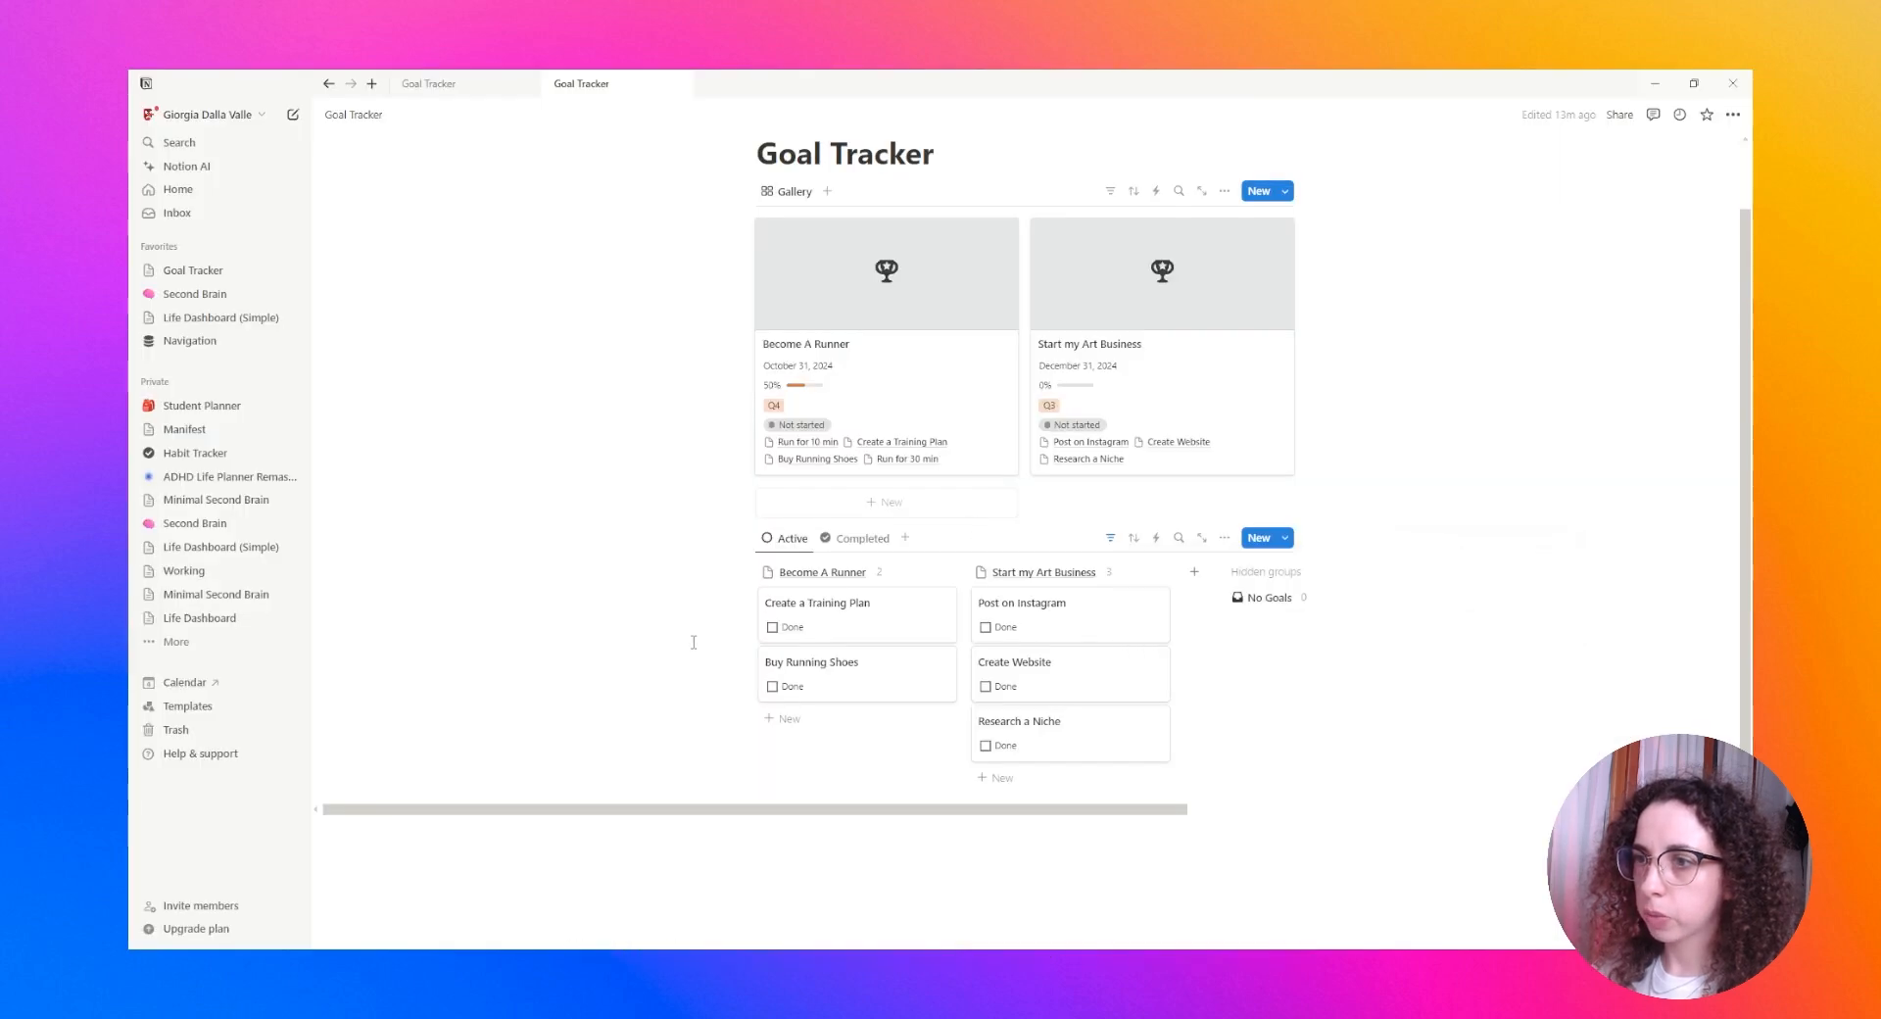
Apply the trophy-icon template to the Become A Runner goal and go on to the following goal
scroll(979, 441, "up", 1)
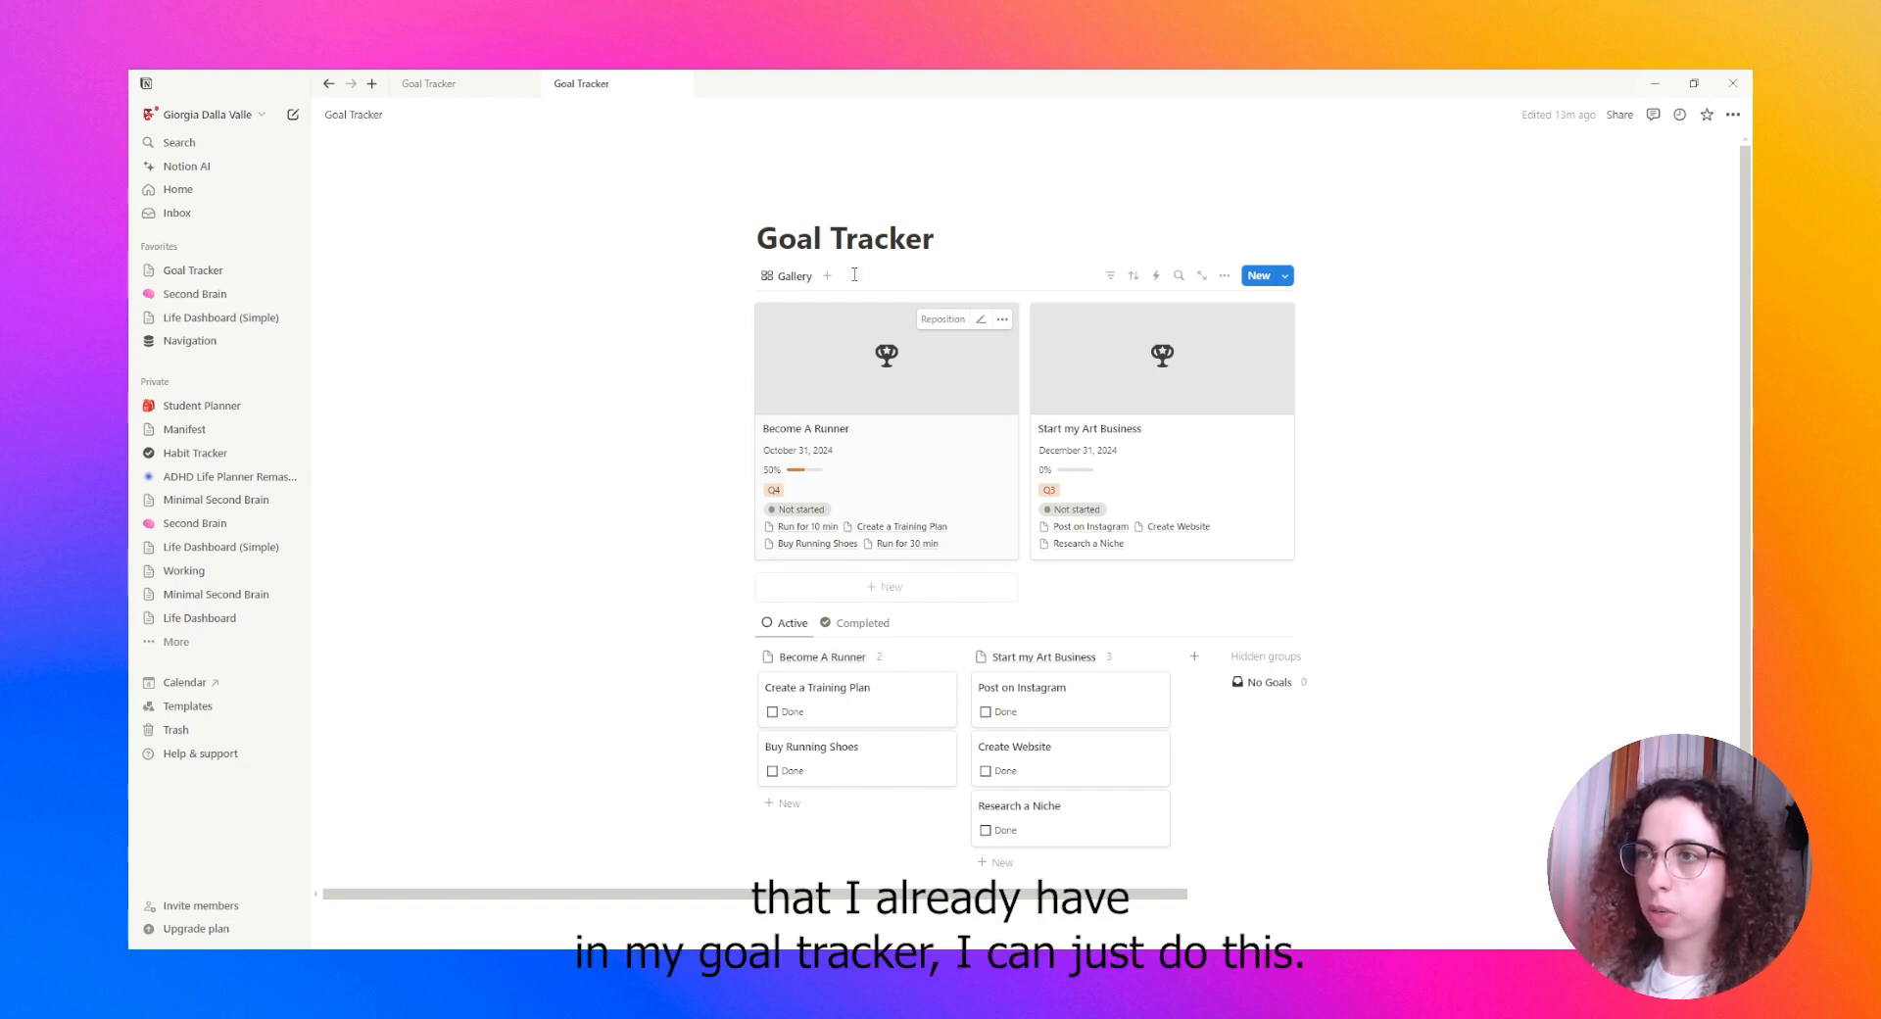
left_click(829, 354)
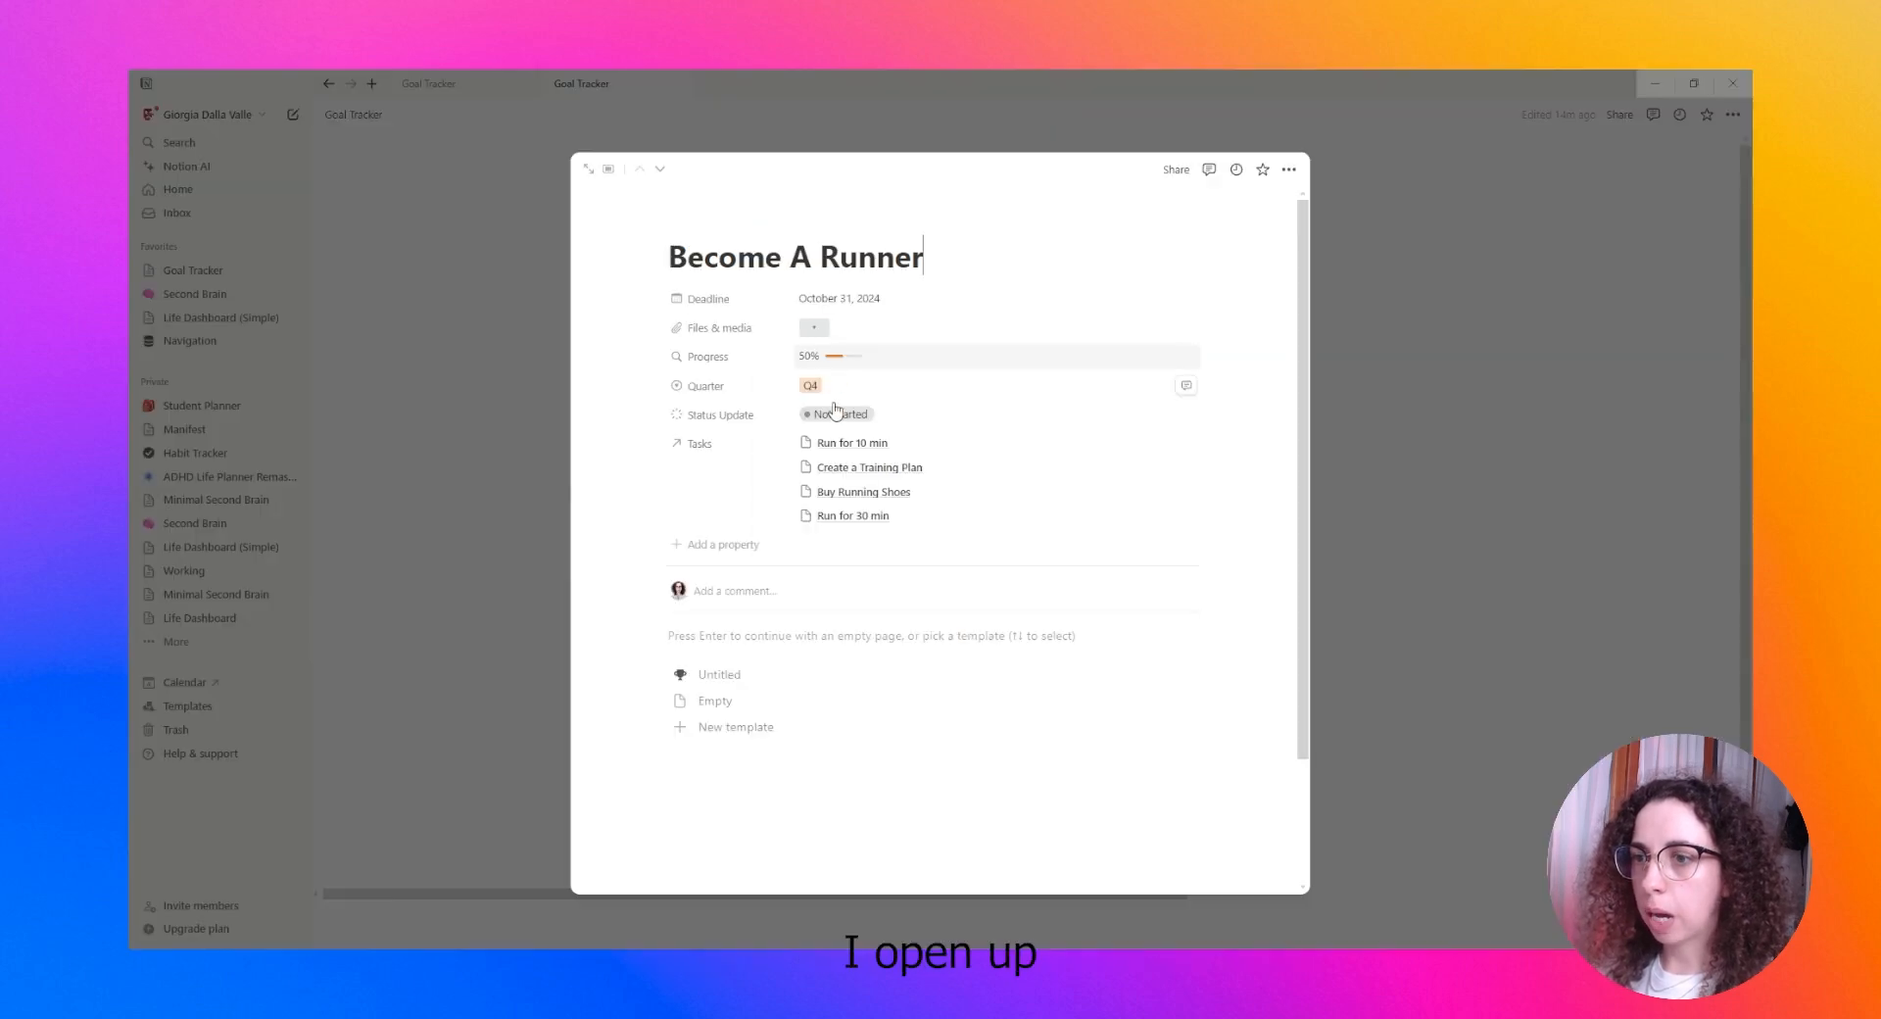
left_click(725, 681)
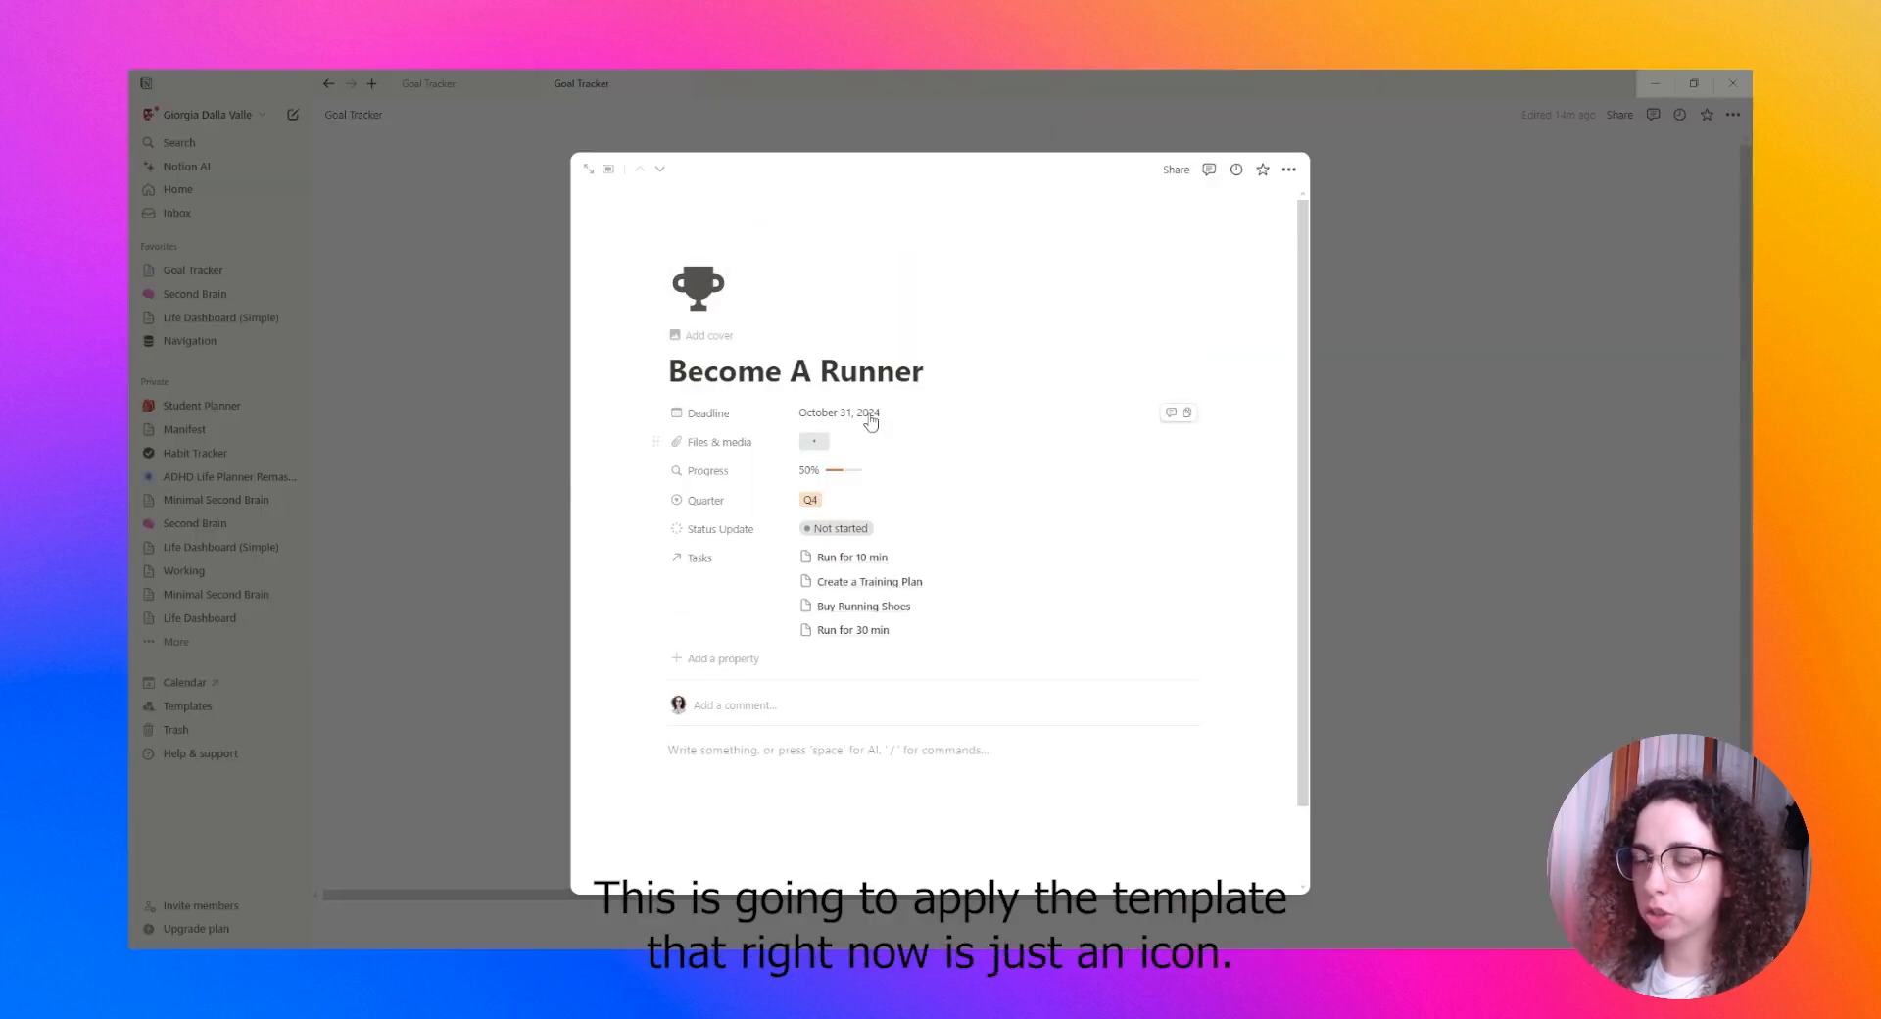
left_click(660, 169)
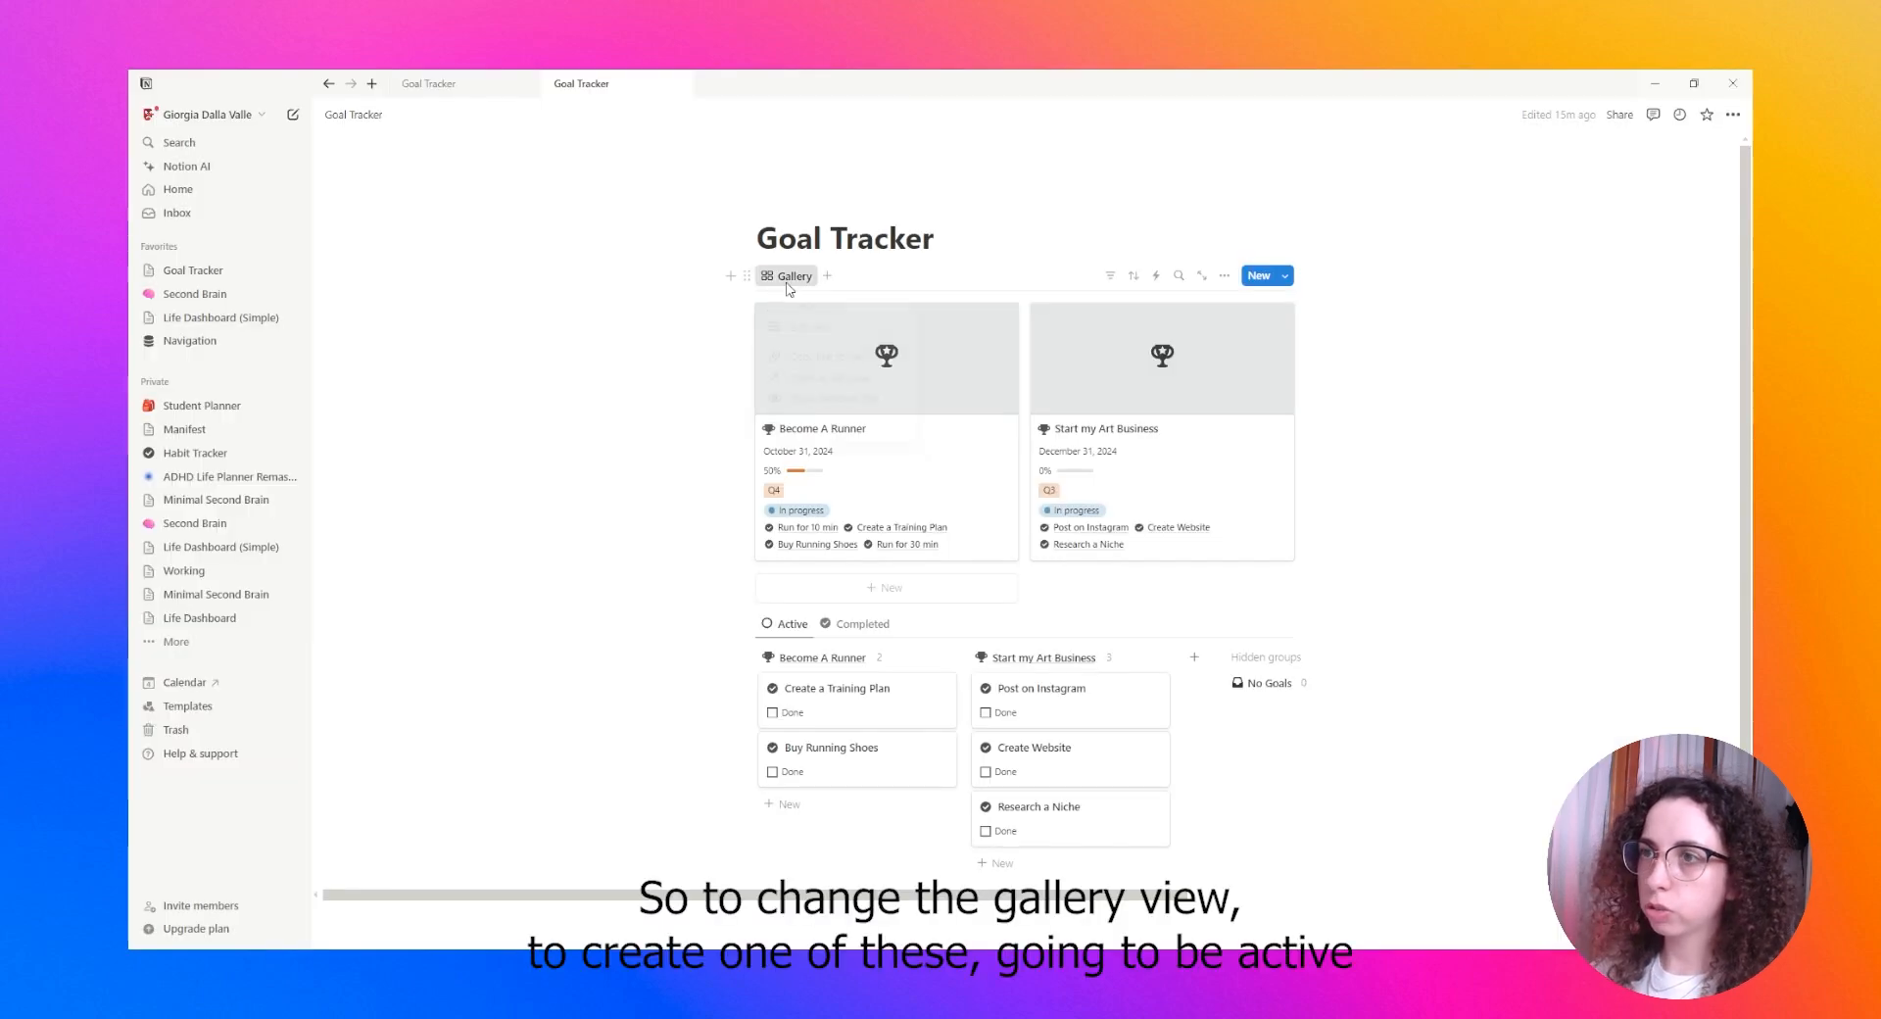
Rename the Goals gallery view to Active and filter it to goals whose Status Update is In progress
left_click(789, 276)
left_click(820, 333)
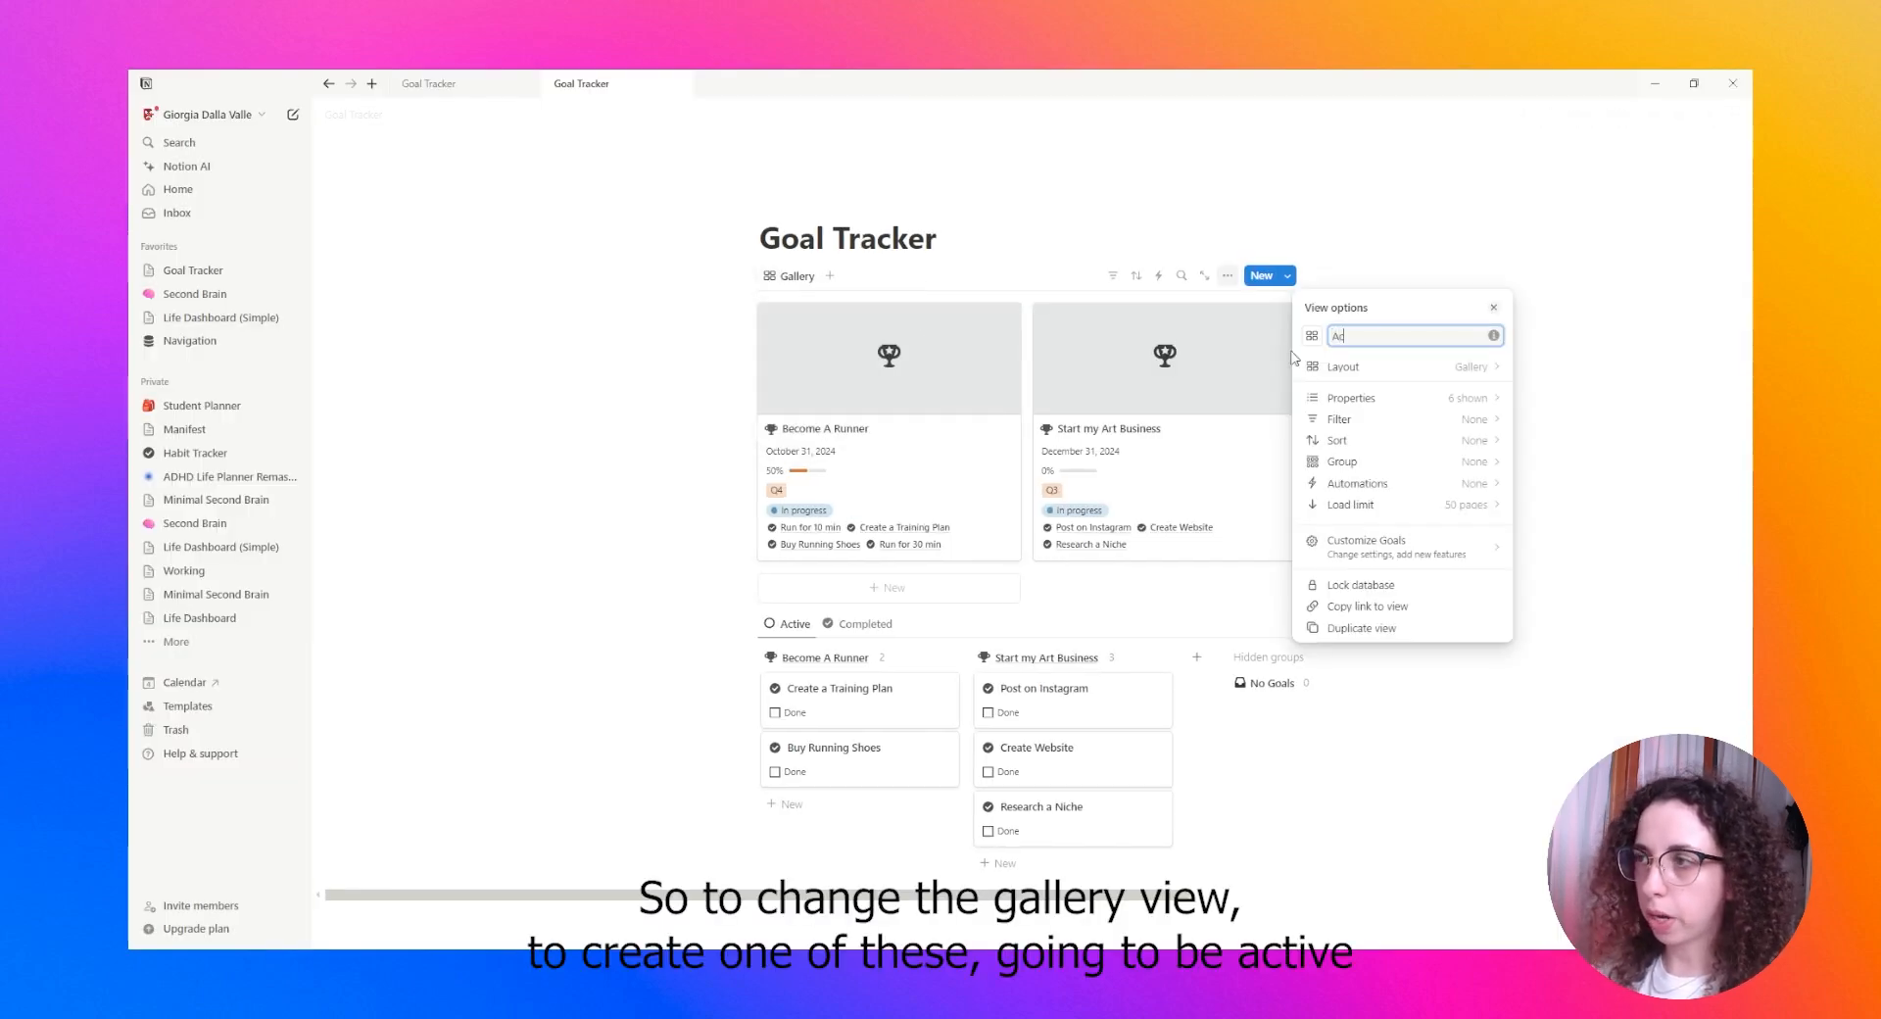
left_click(1413, 420)
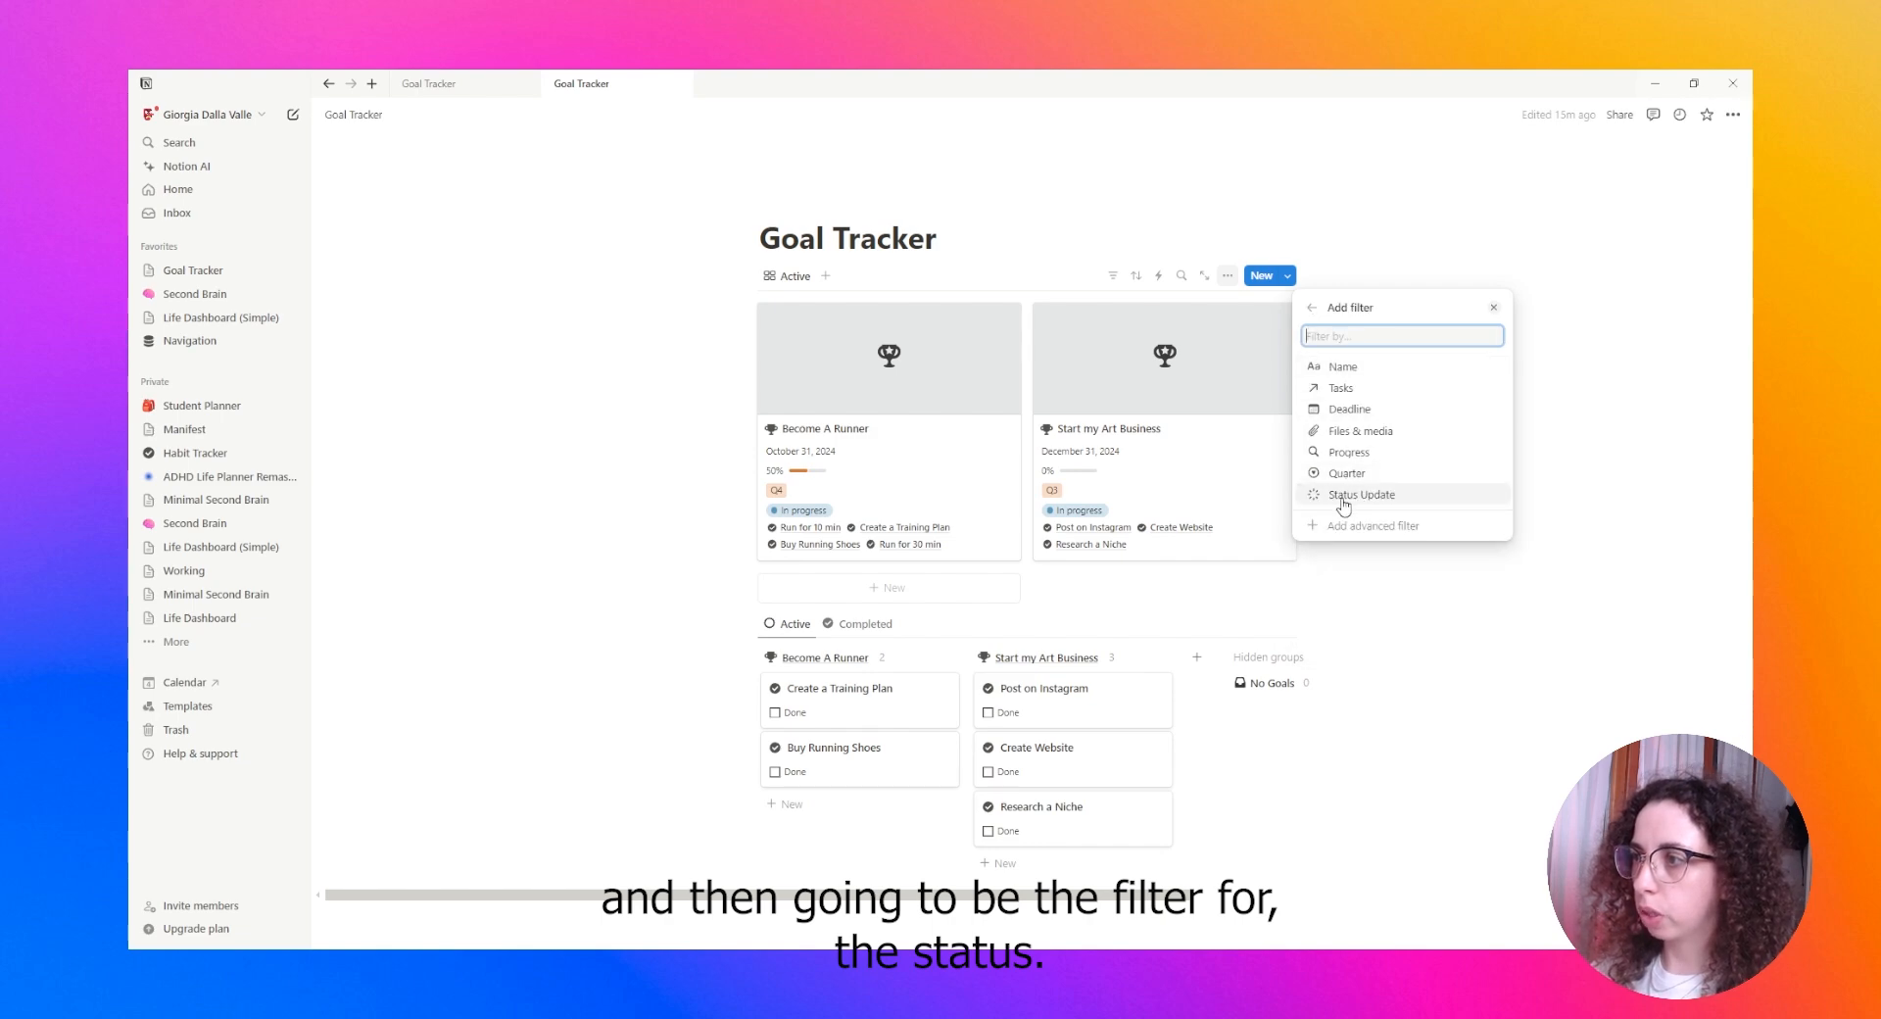
left_click(1399, 495)
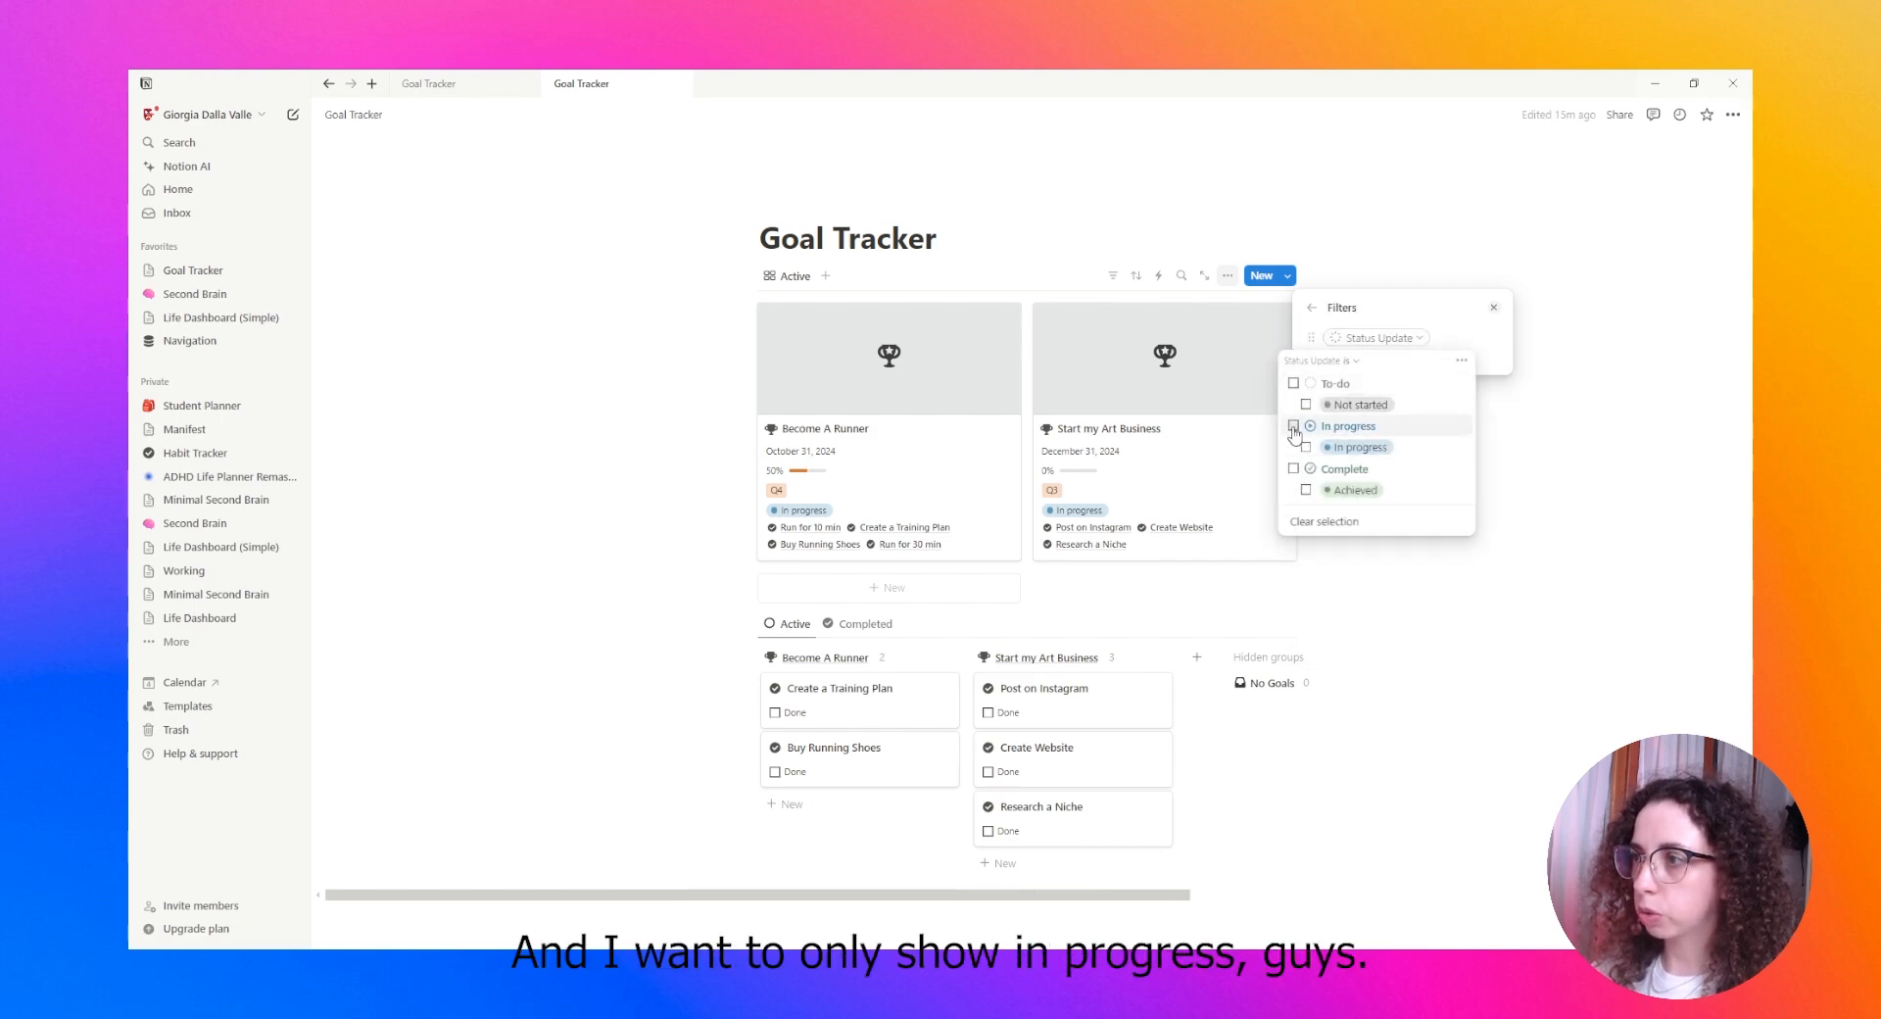
left_click(1237, 306)
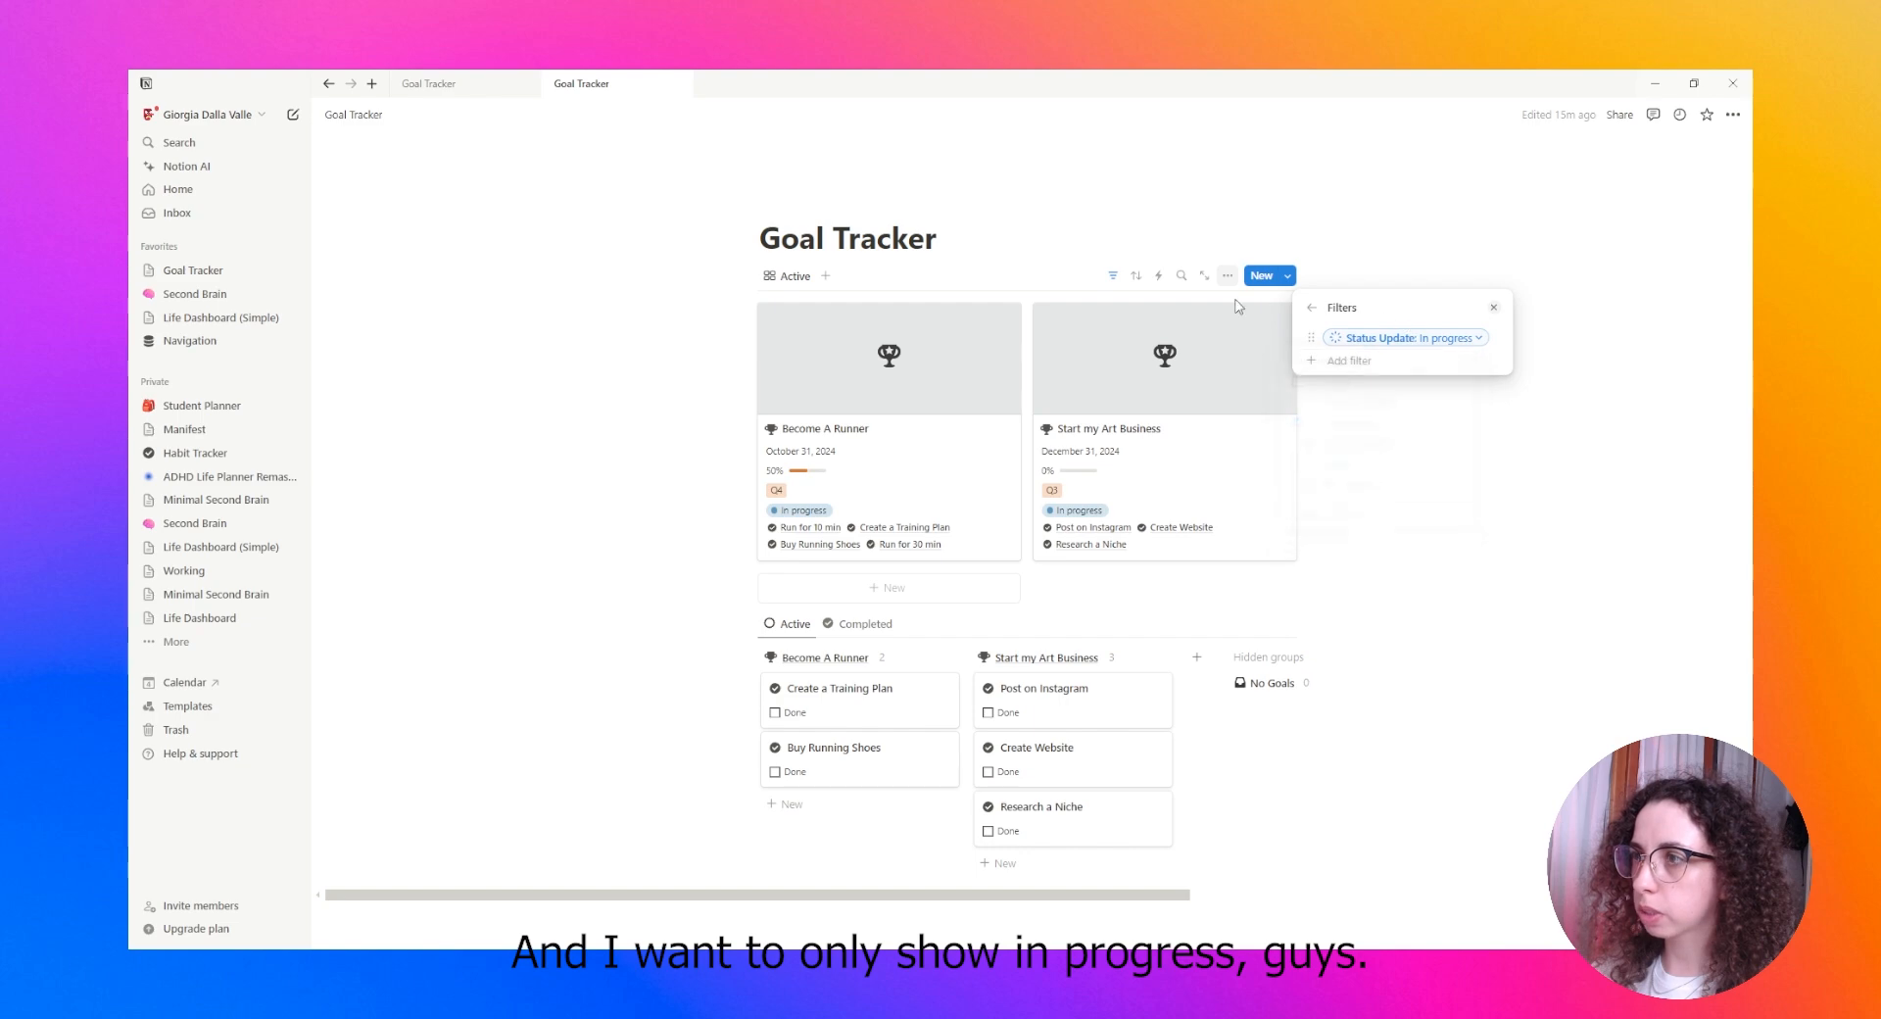
left_click(1112, 276)
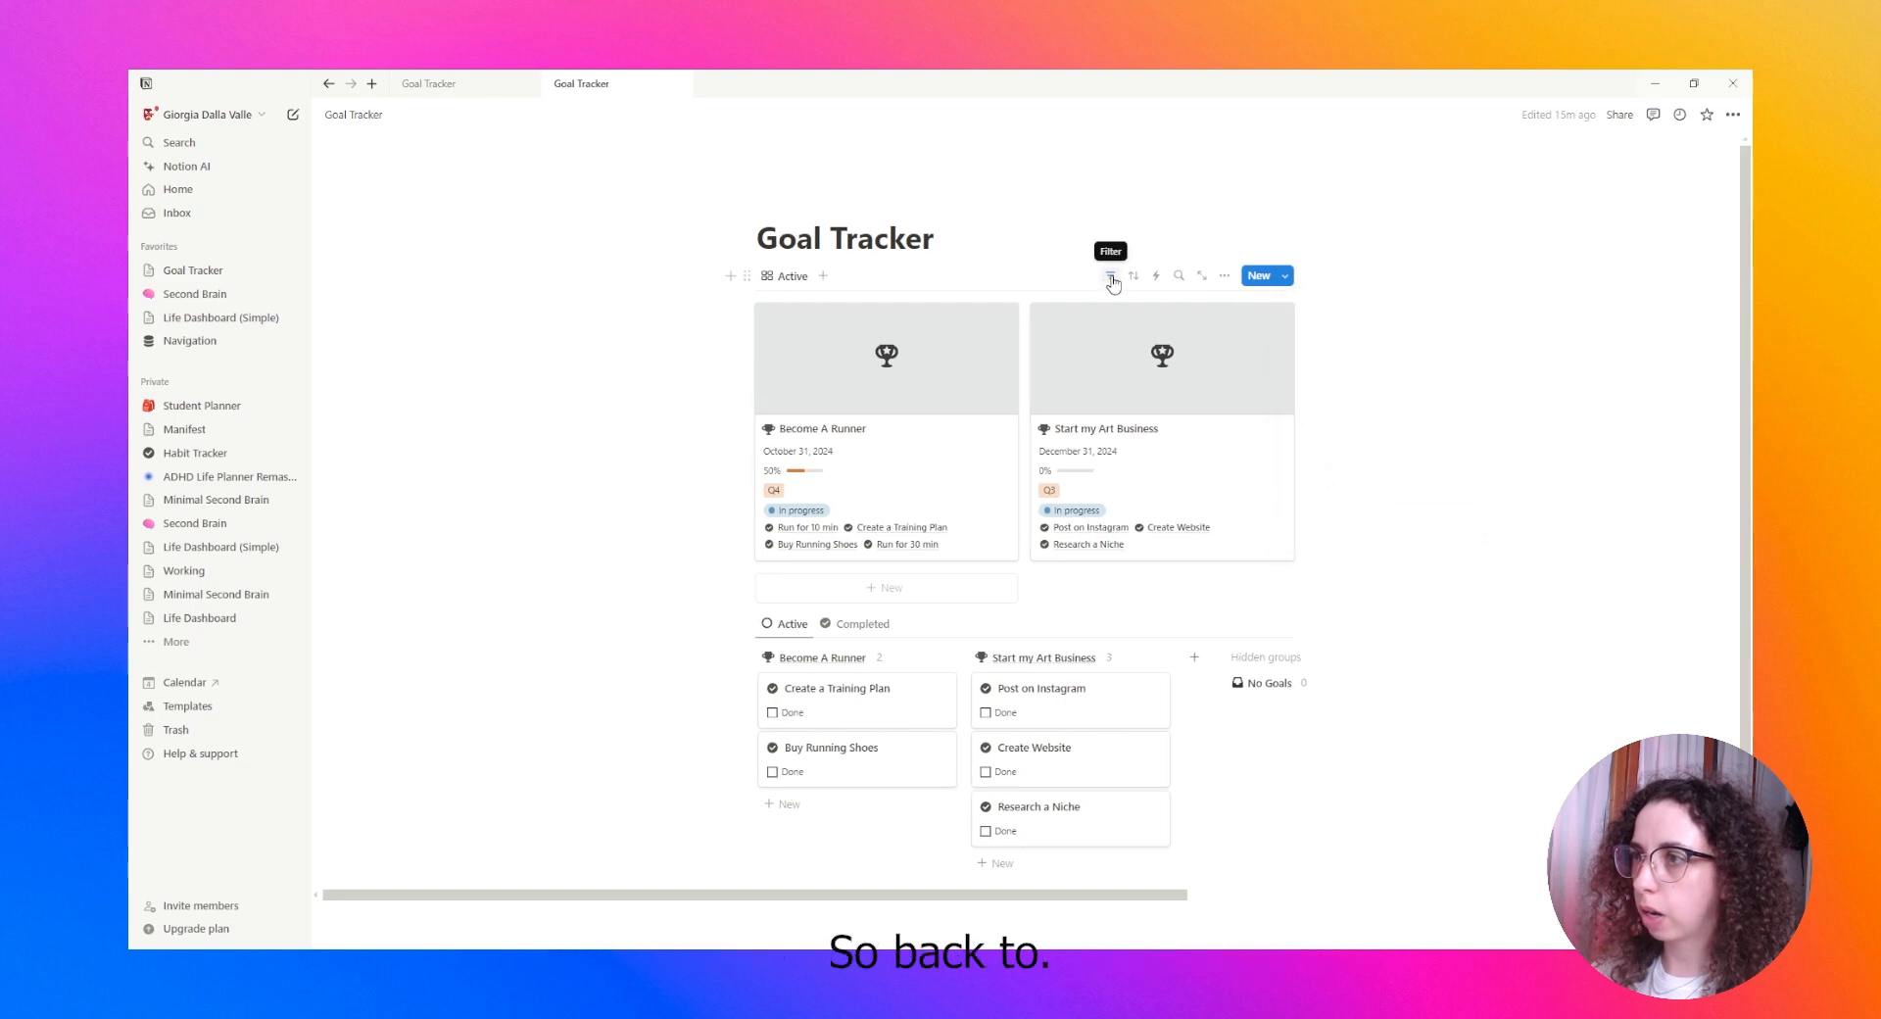
Give the Active goals view a play icon and duplicate it as a view named Achieved with a trophy icon
left_click(790, 275)
left_click(813, 433)
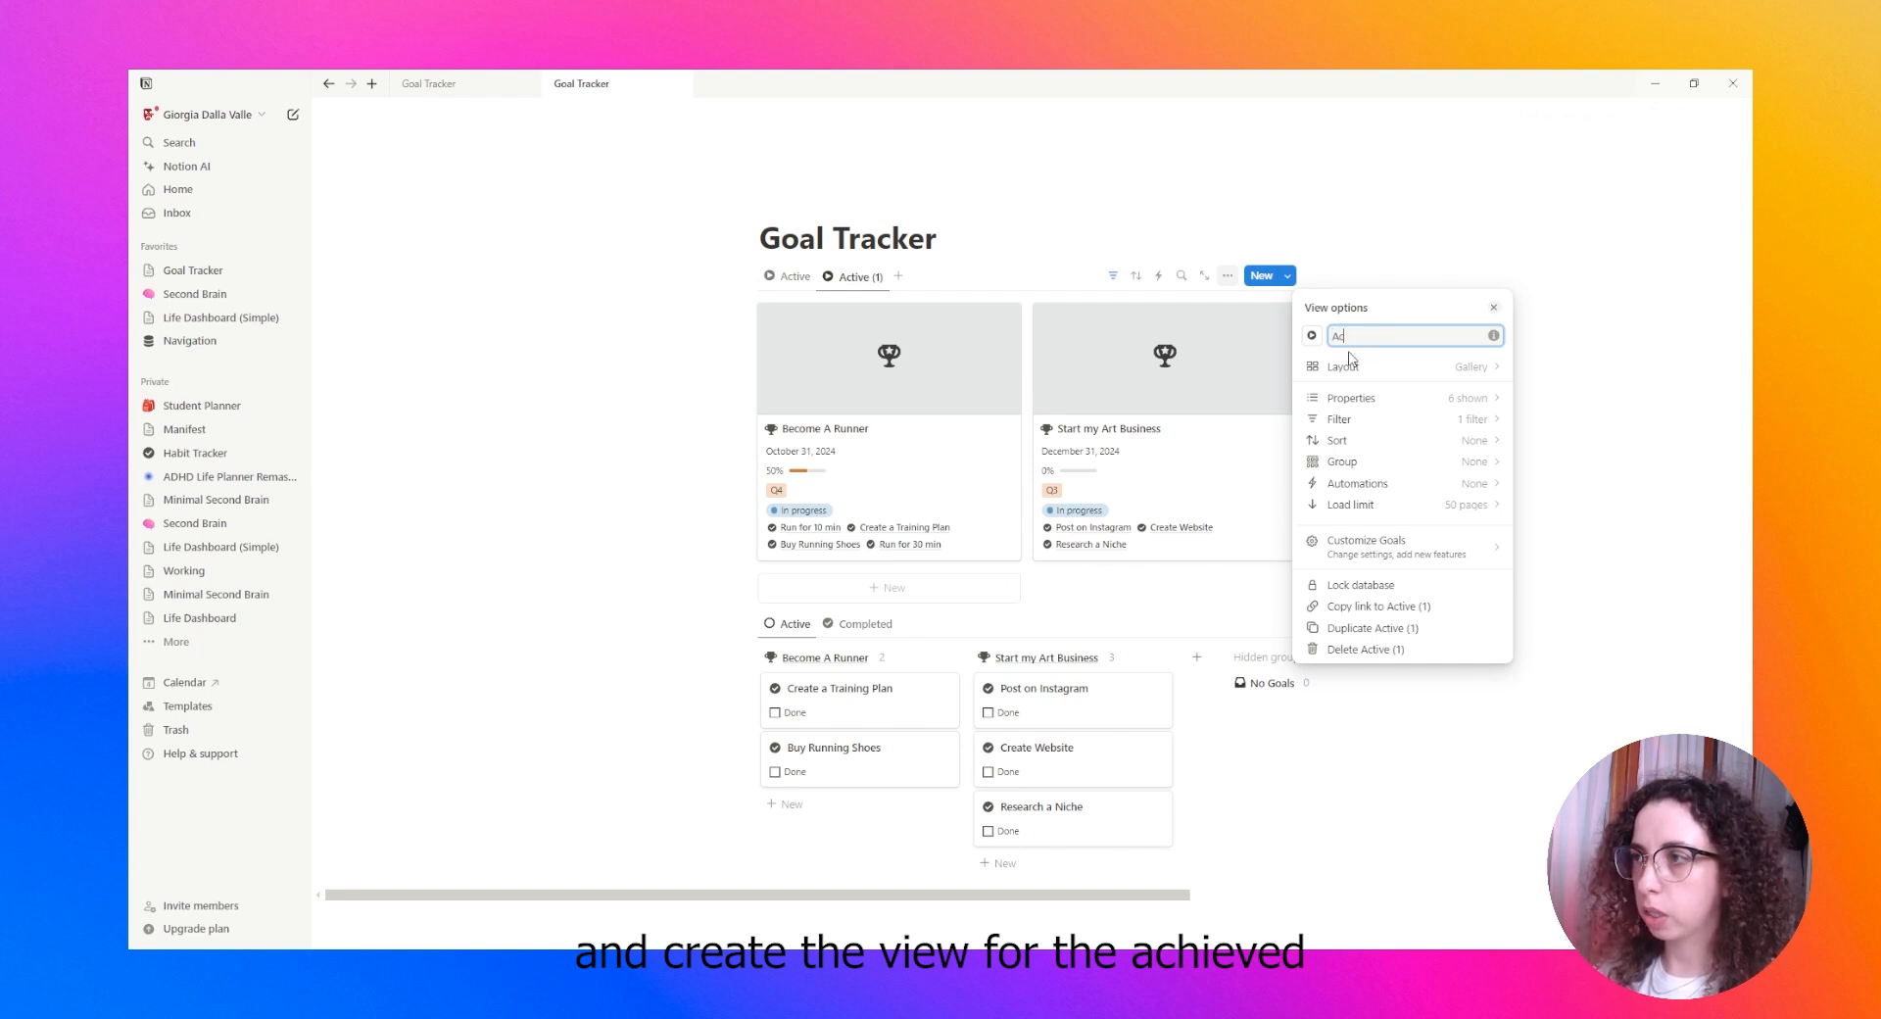
type("Achieved")
Change the Achieved view's Status Update filter from In progress to Complete
left_click(1371, 419)
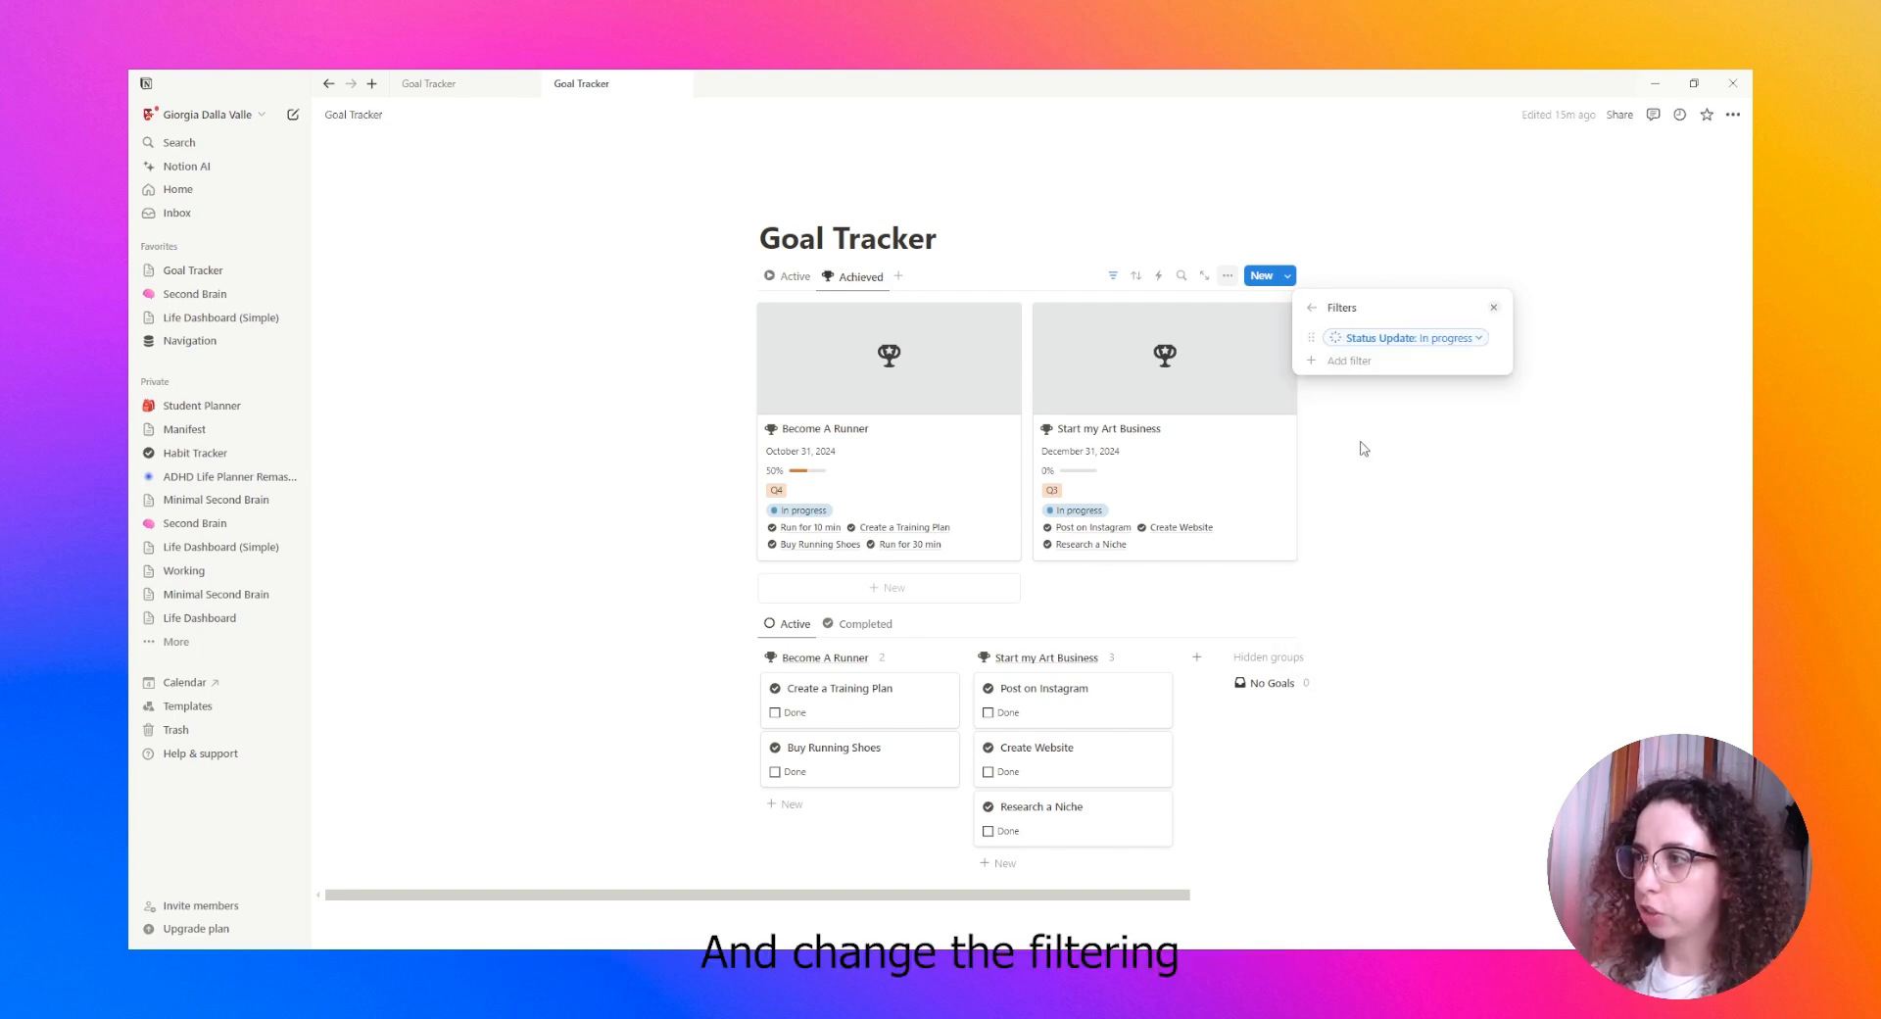
left_click(1369, 346)
left_click(1324, 427)
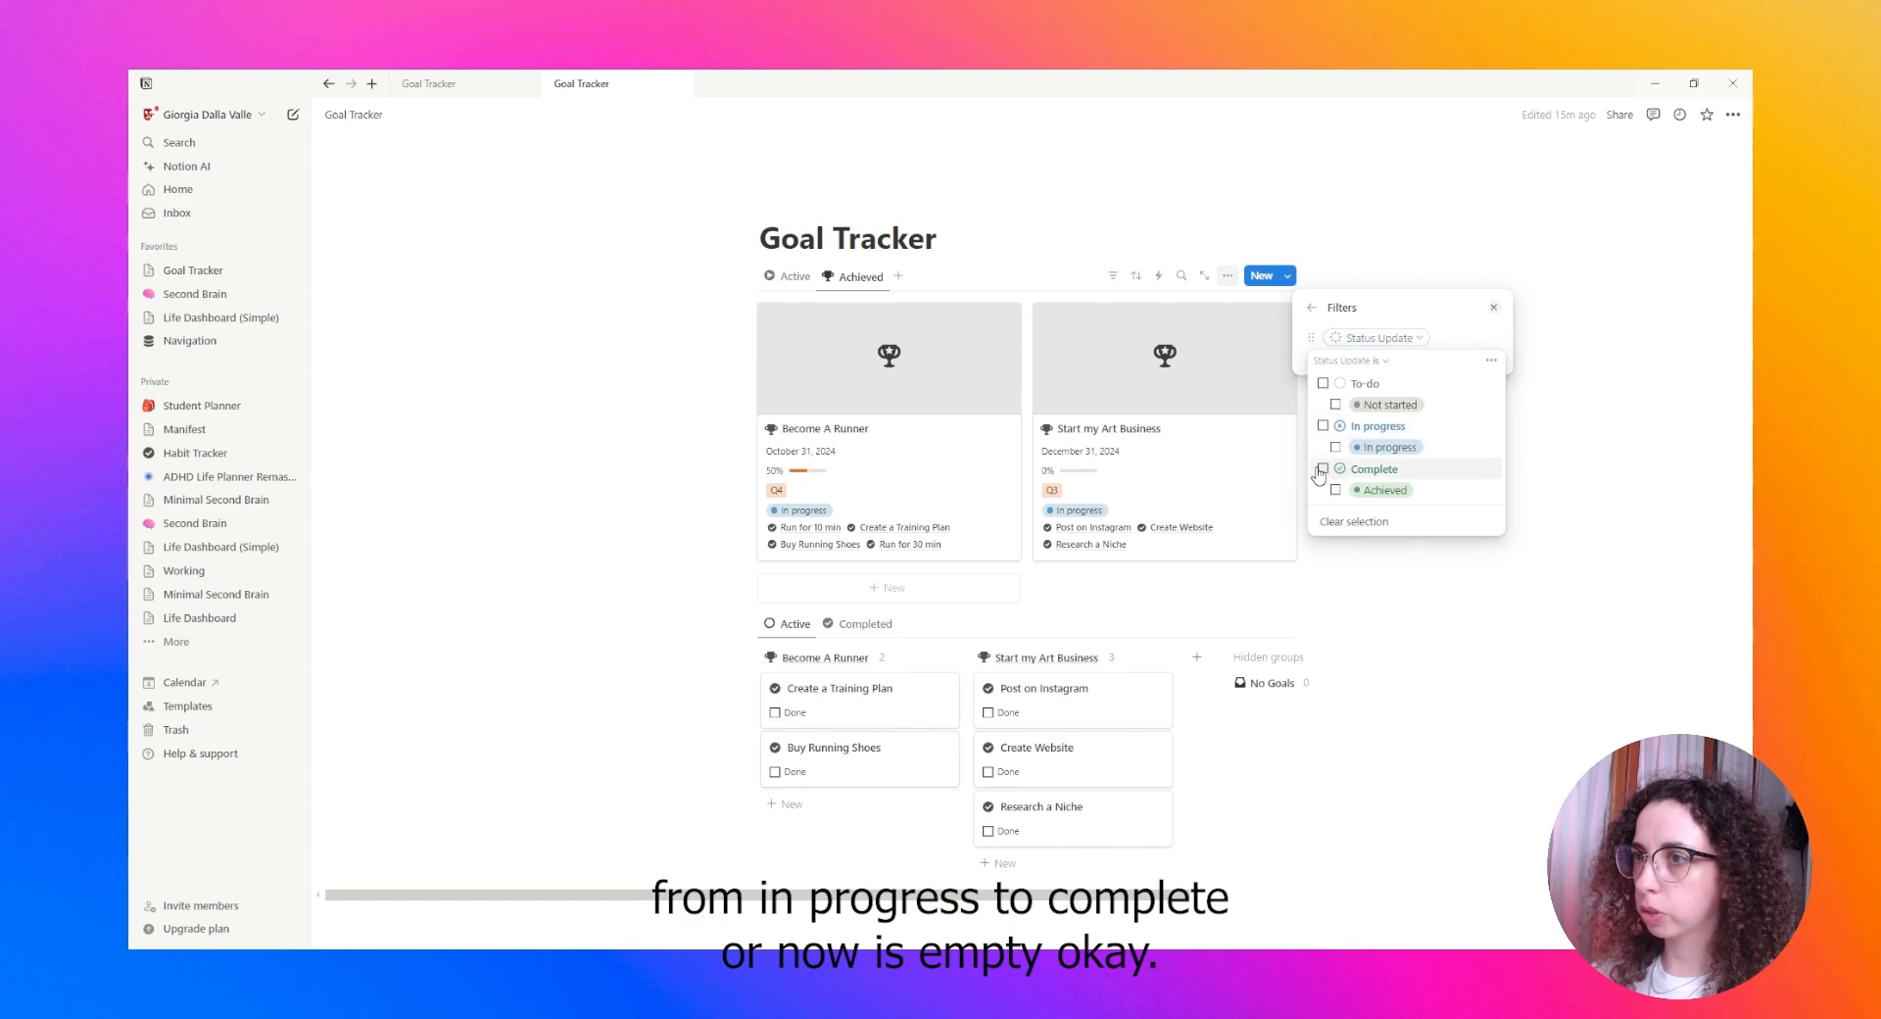
left_click(1324, 470)
left_click(1617, 487)
left_click(1120, 278)
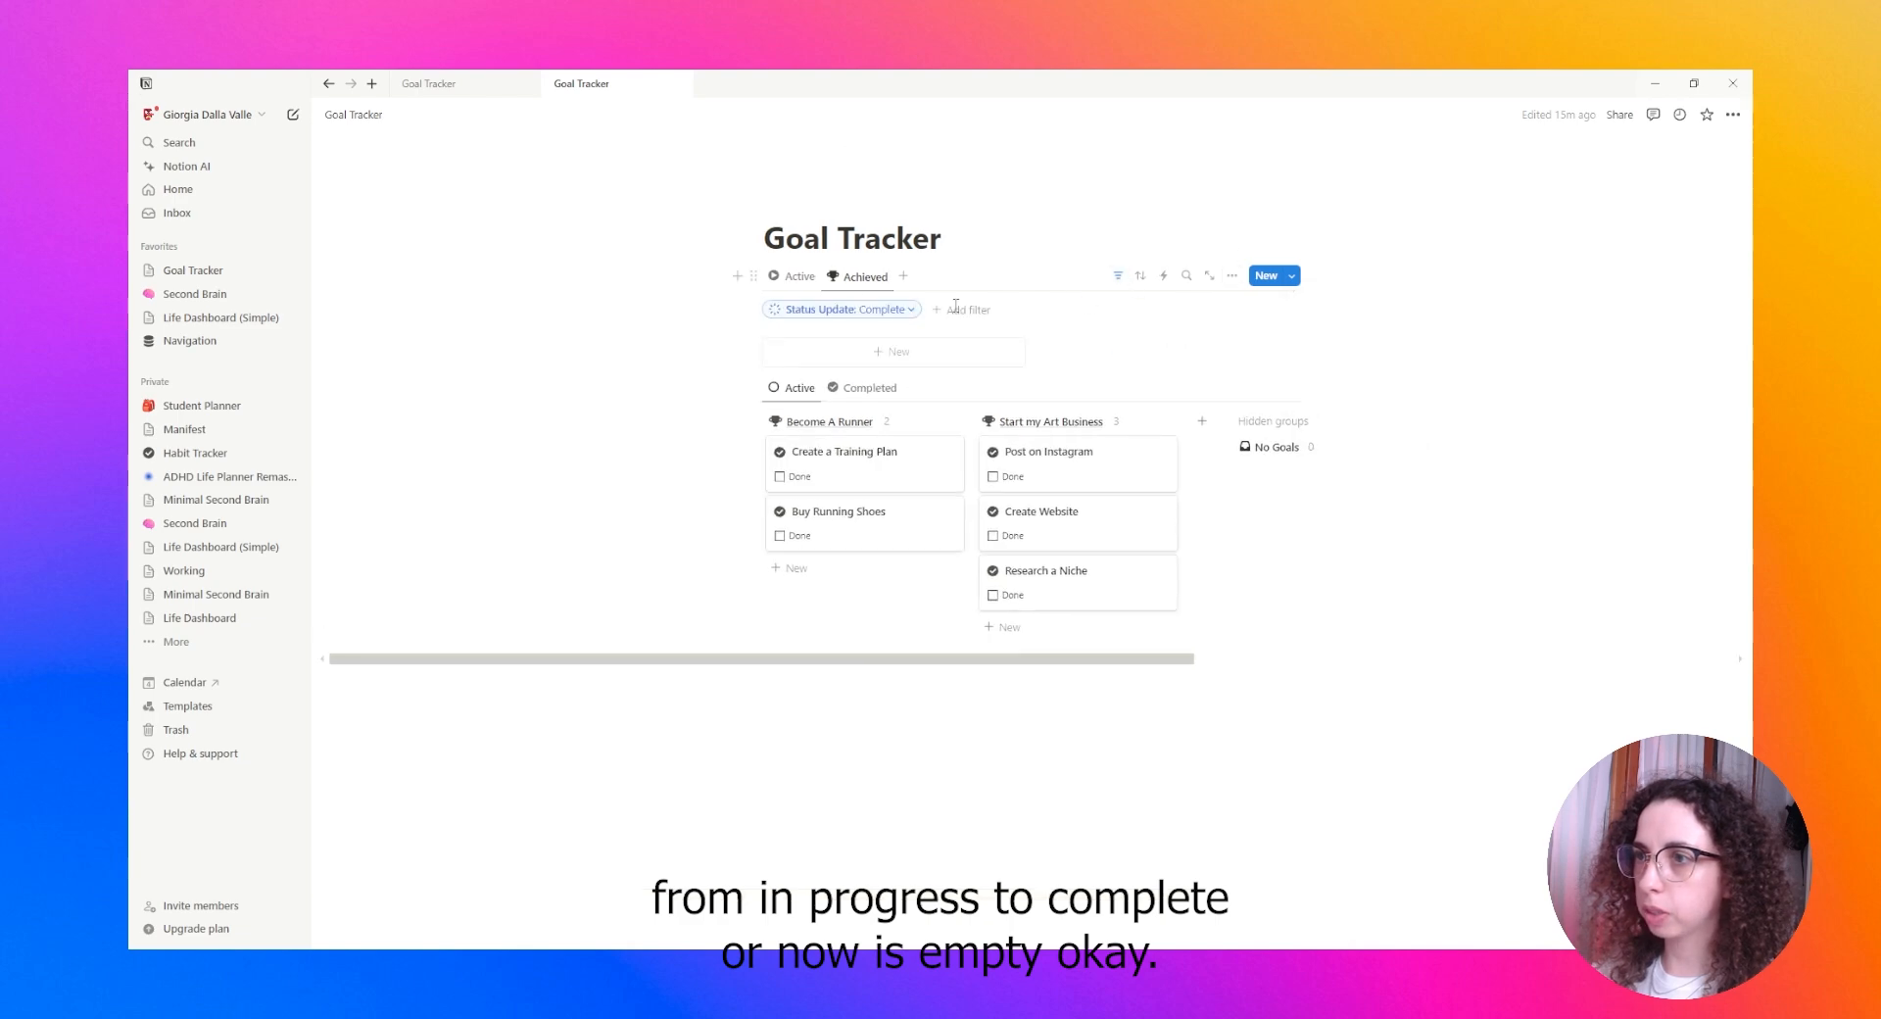
left_click(1120, 277)
Test the Achieved view by setting the Start my Art Business goal's status to Achieved, and undo the change
left_click(793, 276)
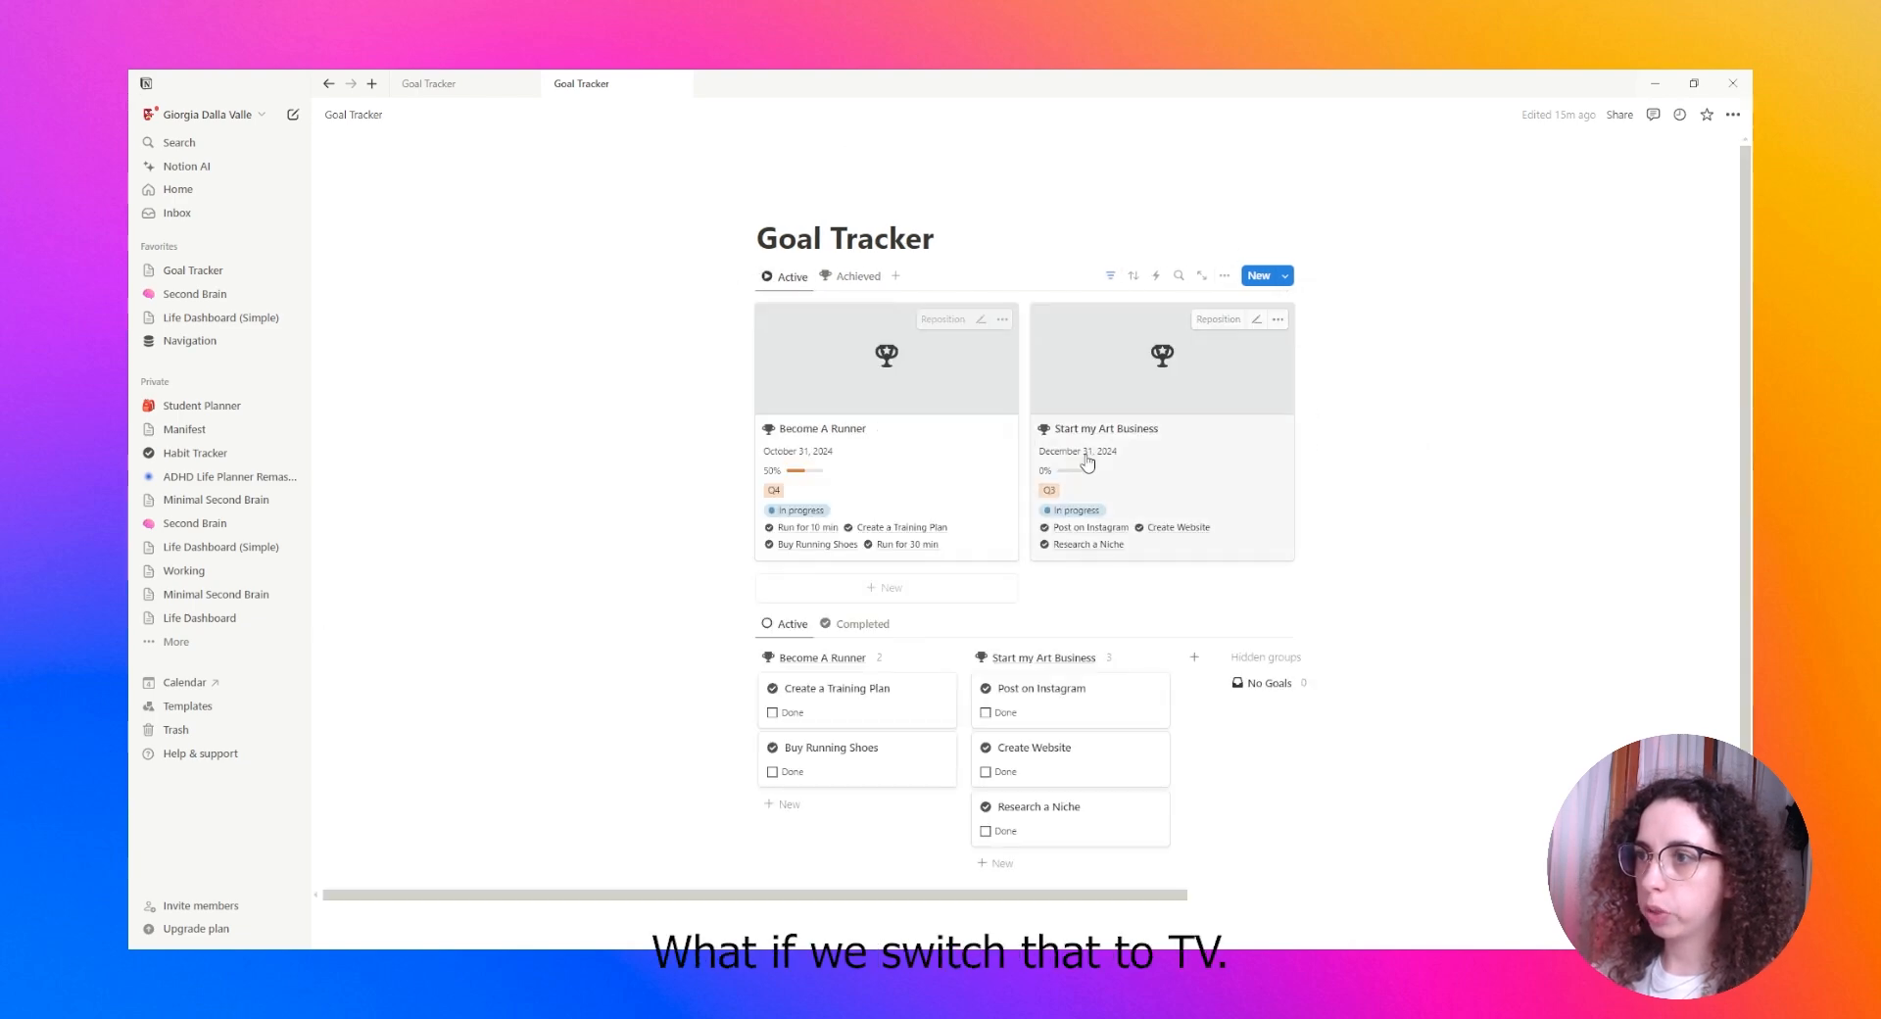
left_click(1076, 512)
left_click(1098, 678)
left_click(858, 276)
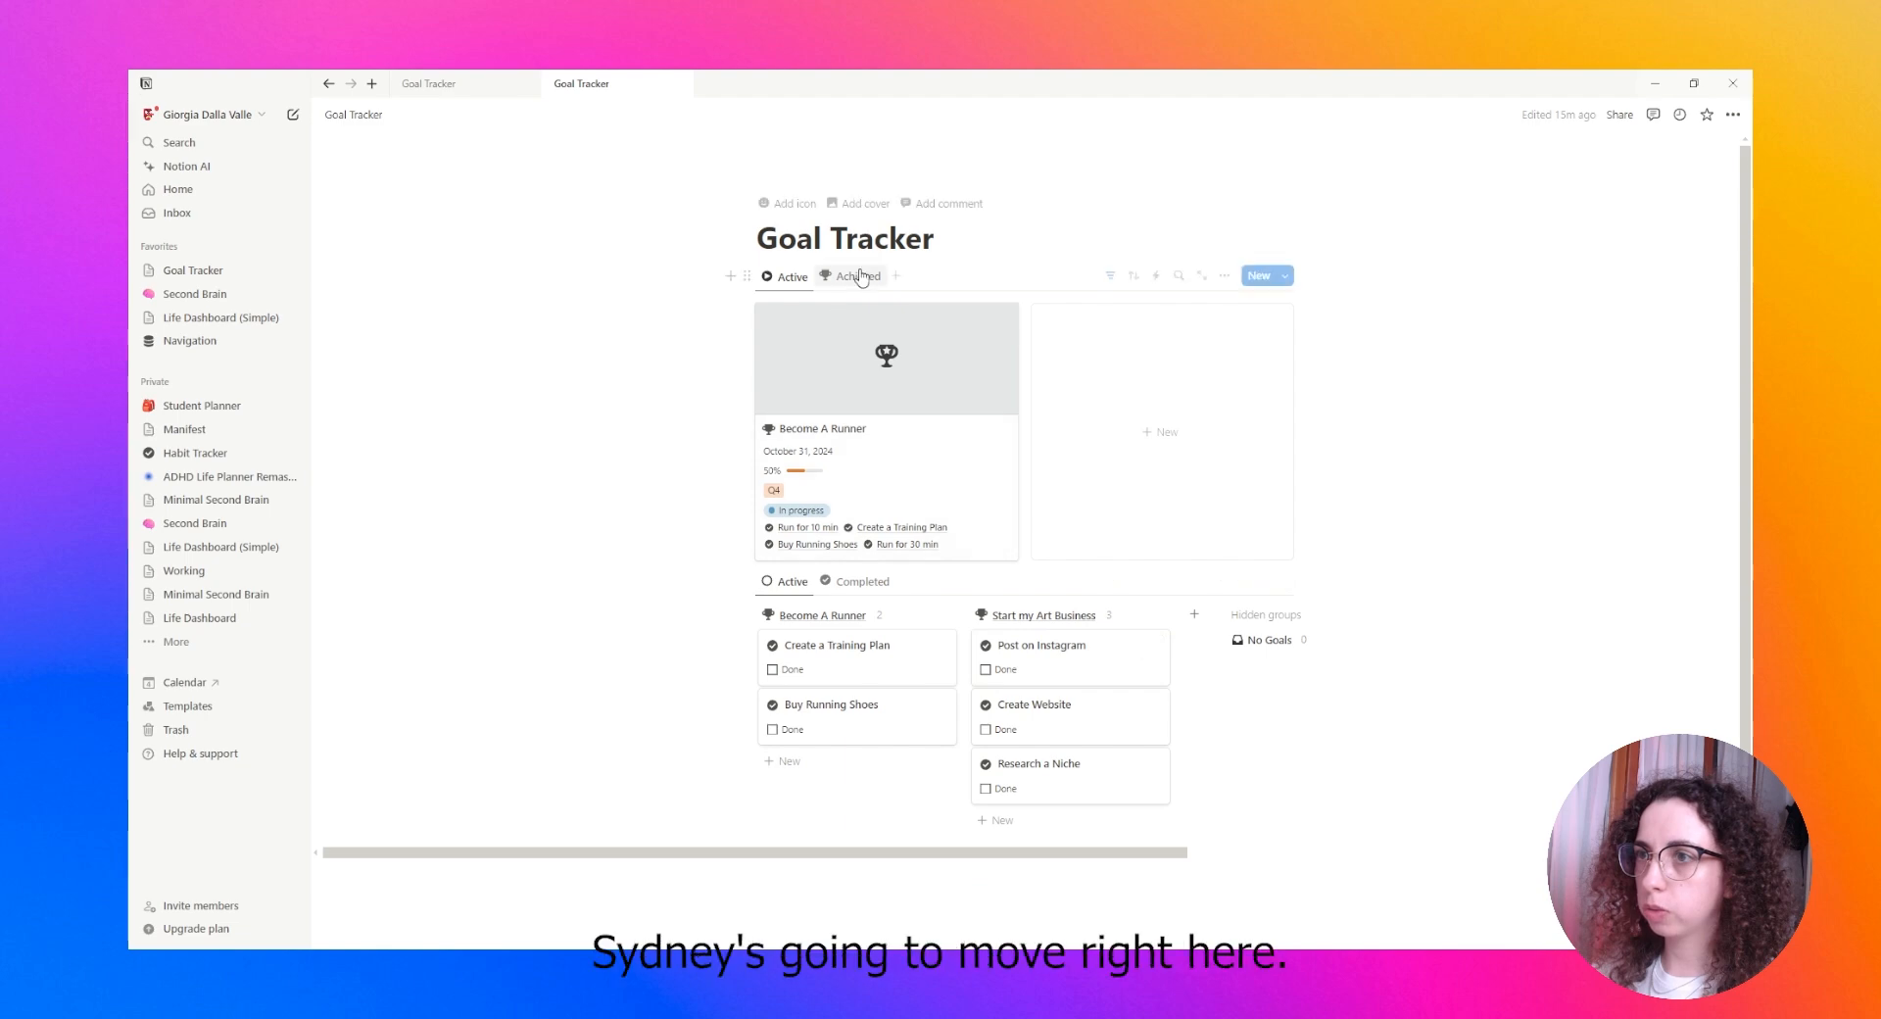
left_click(778, 285)
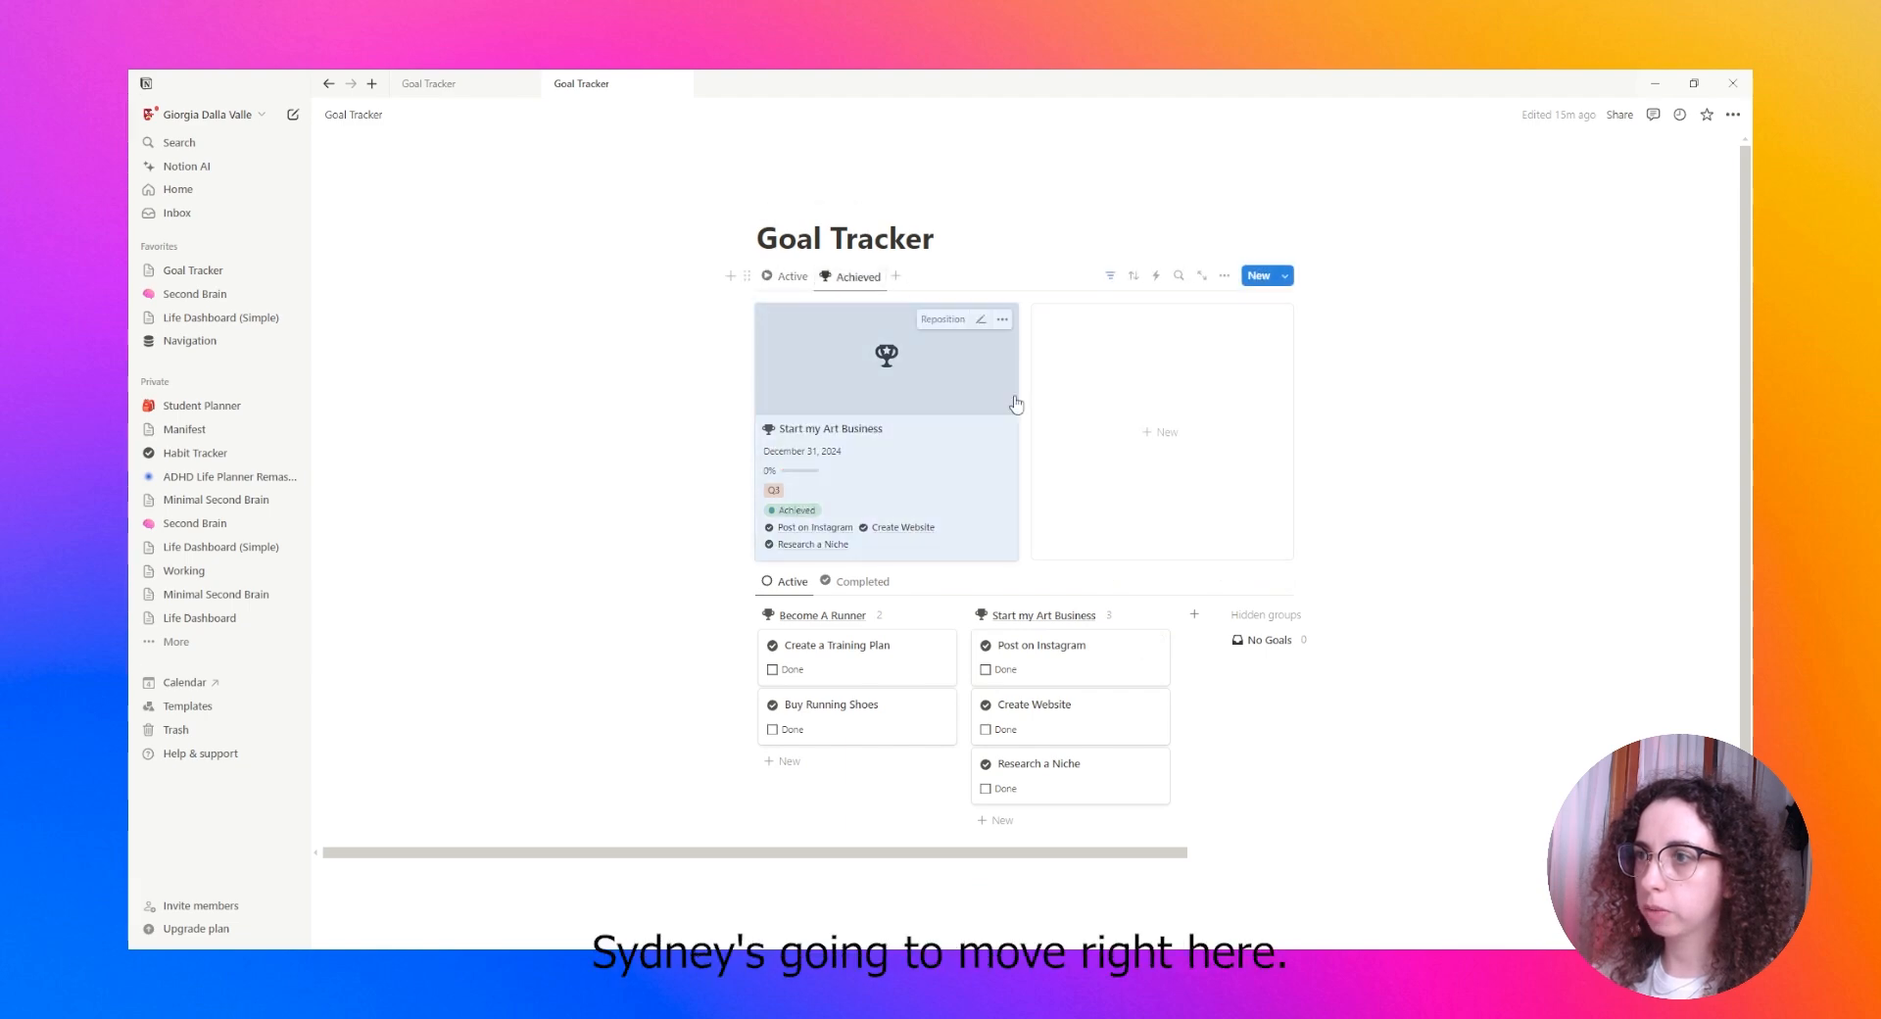
key("ctrl+z")
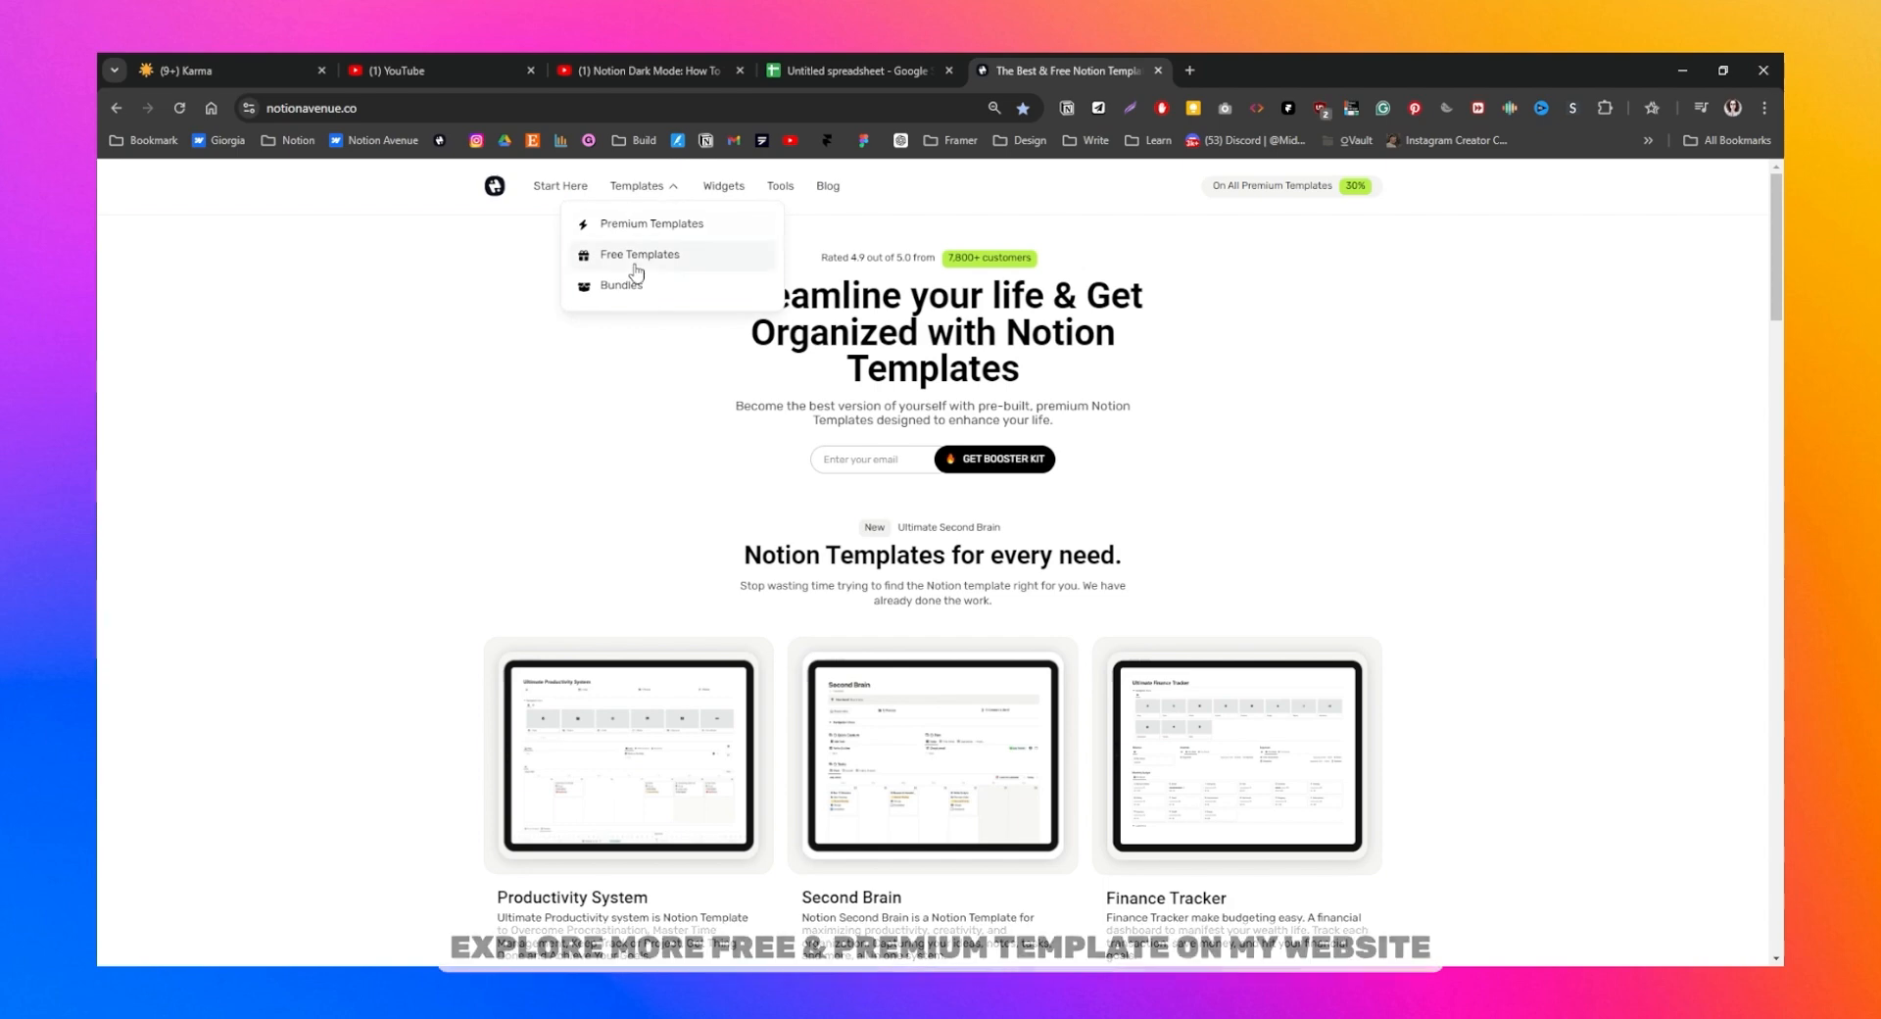
In the browser, open Notion Avenue's free templates page and browse its Personal, Work, Finance, Productivity and Student categories
left_click(635, 257)
left_click(707, 529)
left_click(849, 531)
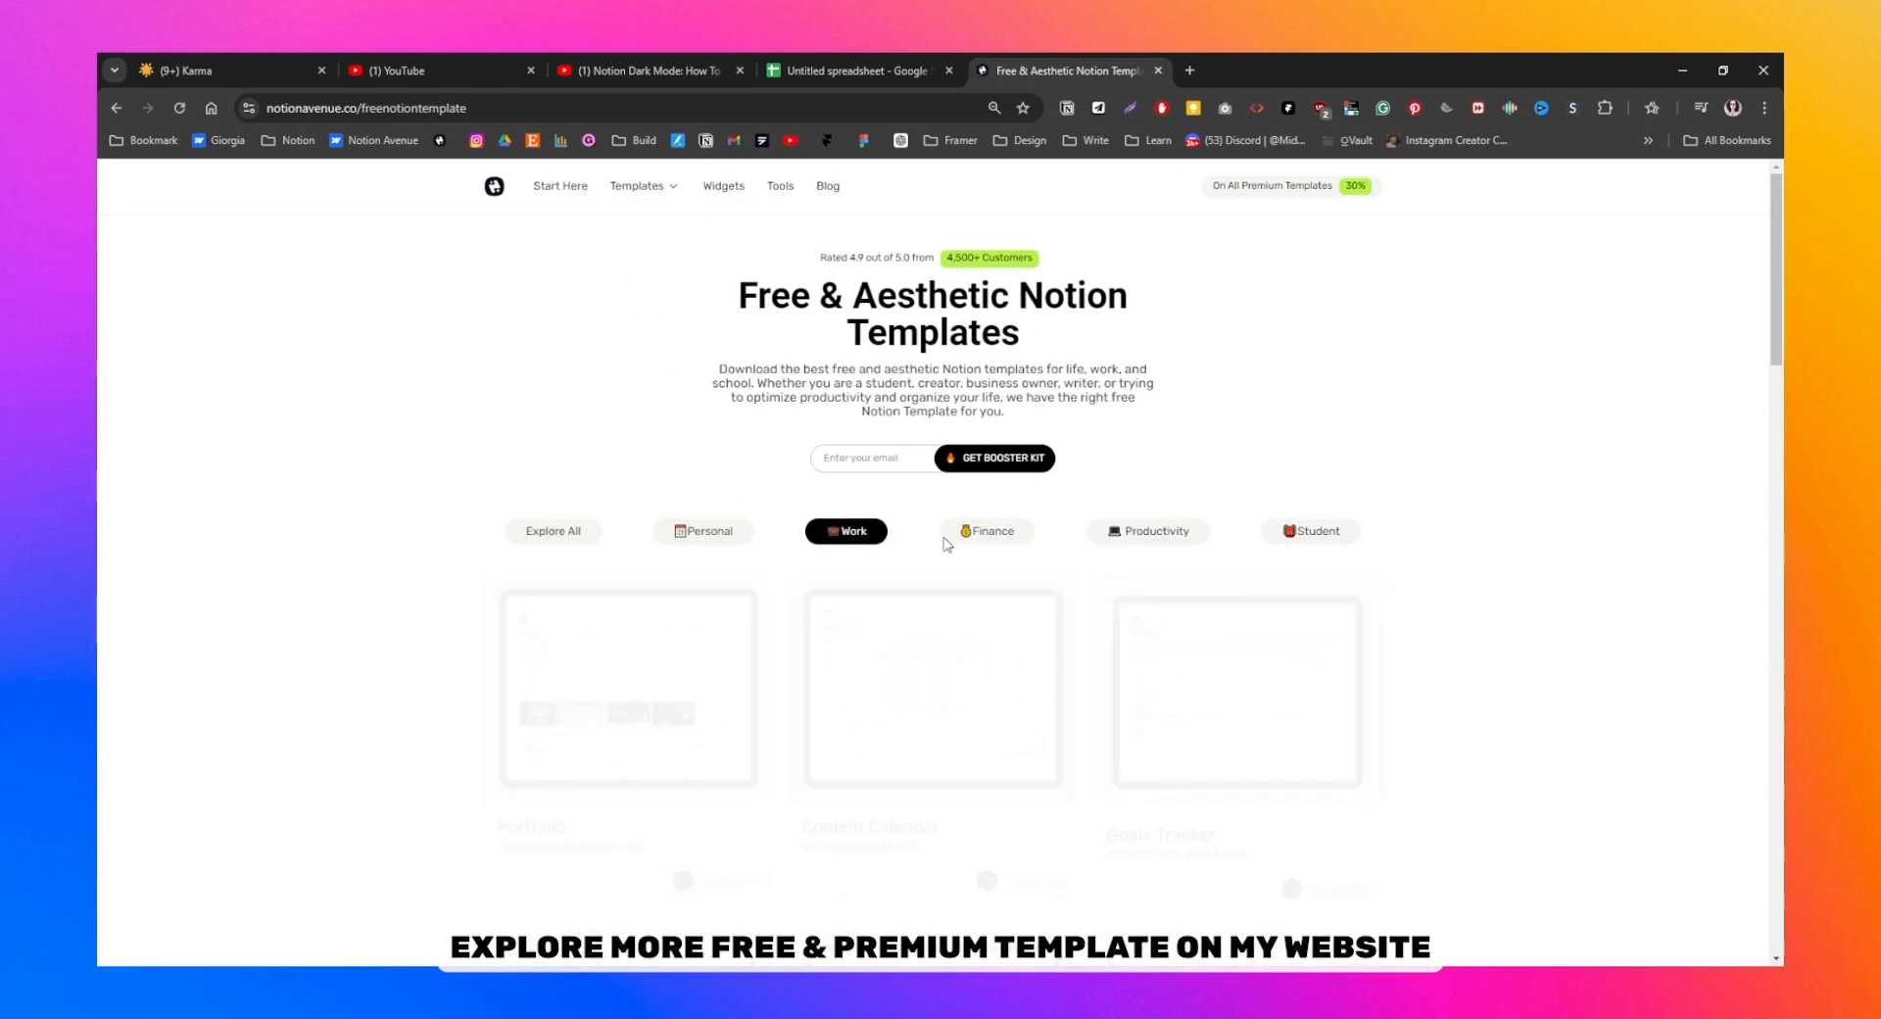
left_click(988, 531)
left_click(1153, 534)
left_click(1313, 531)
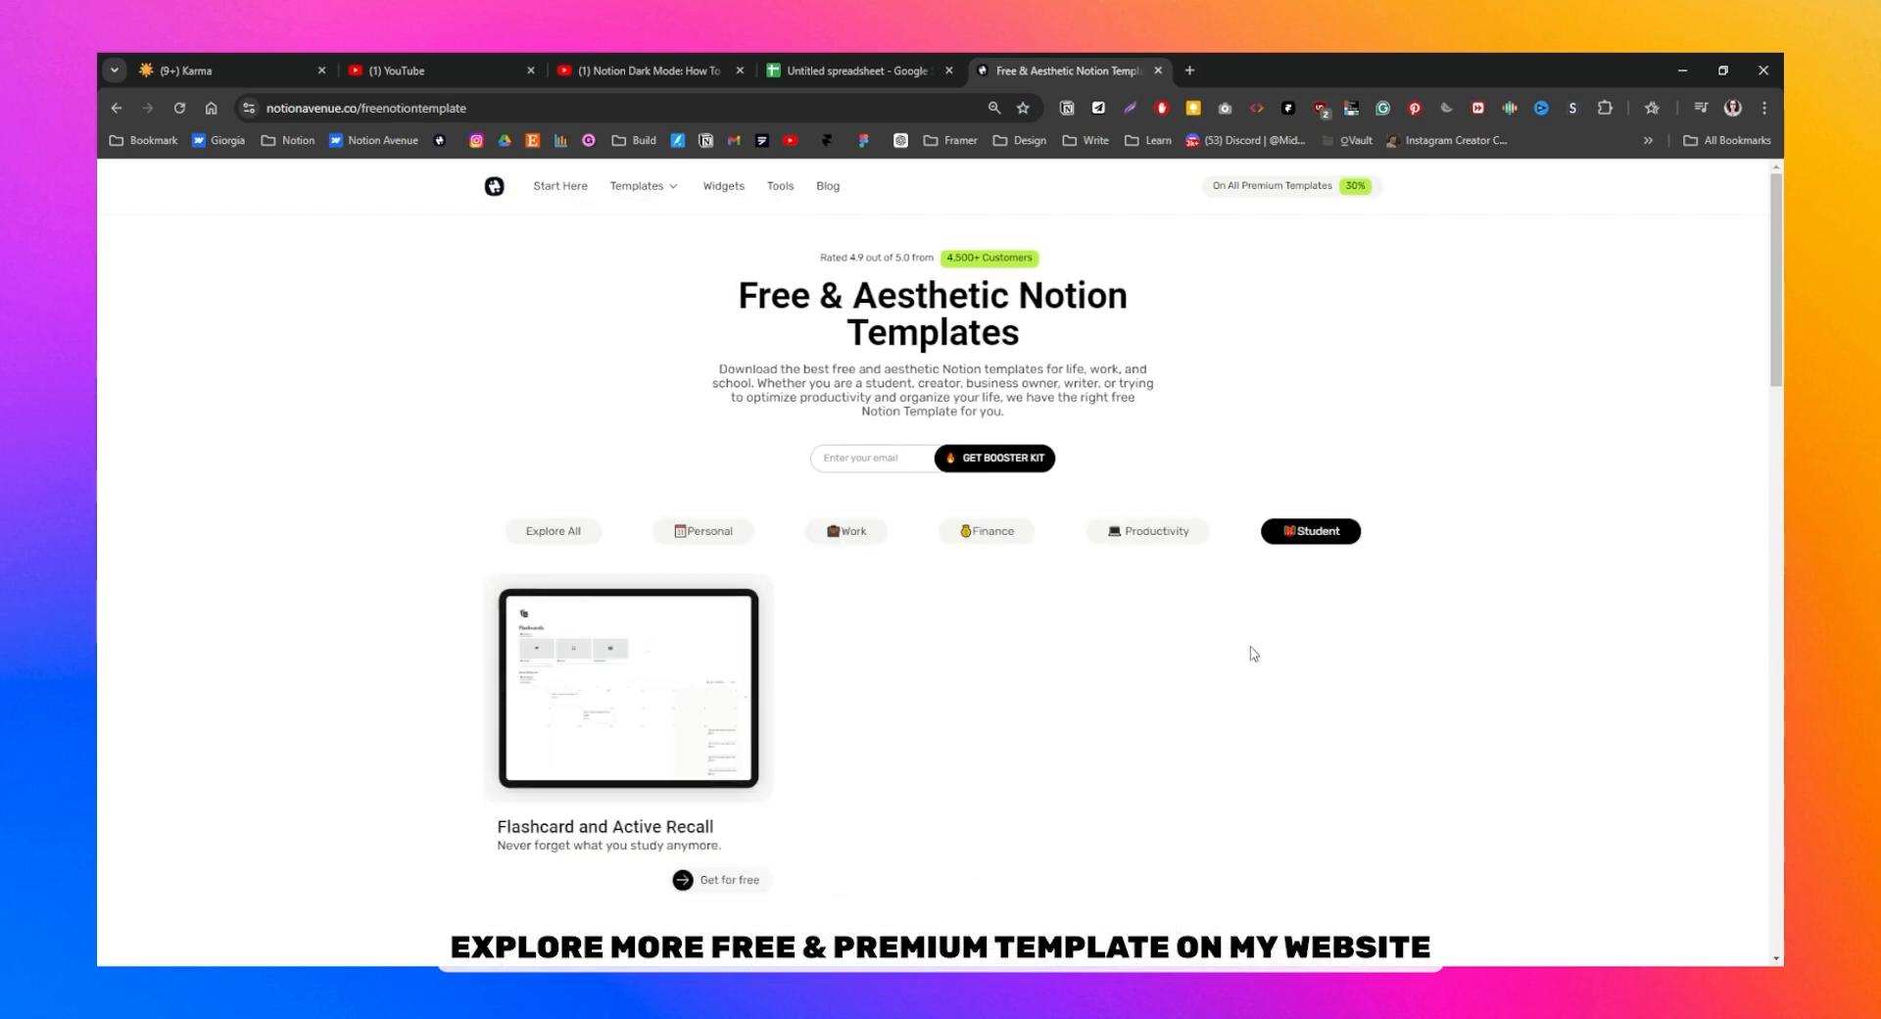